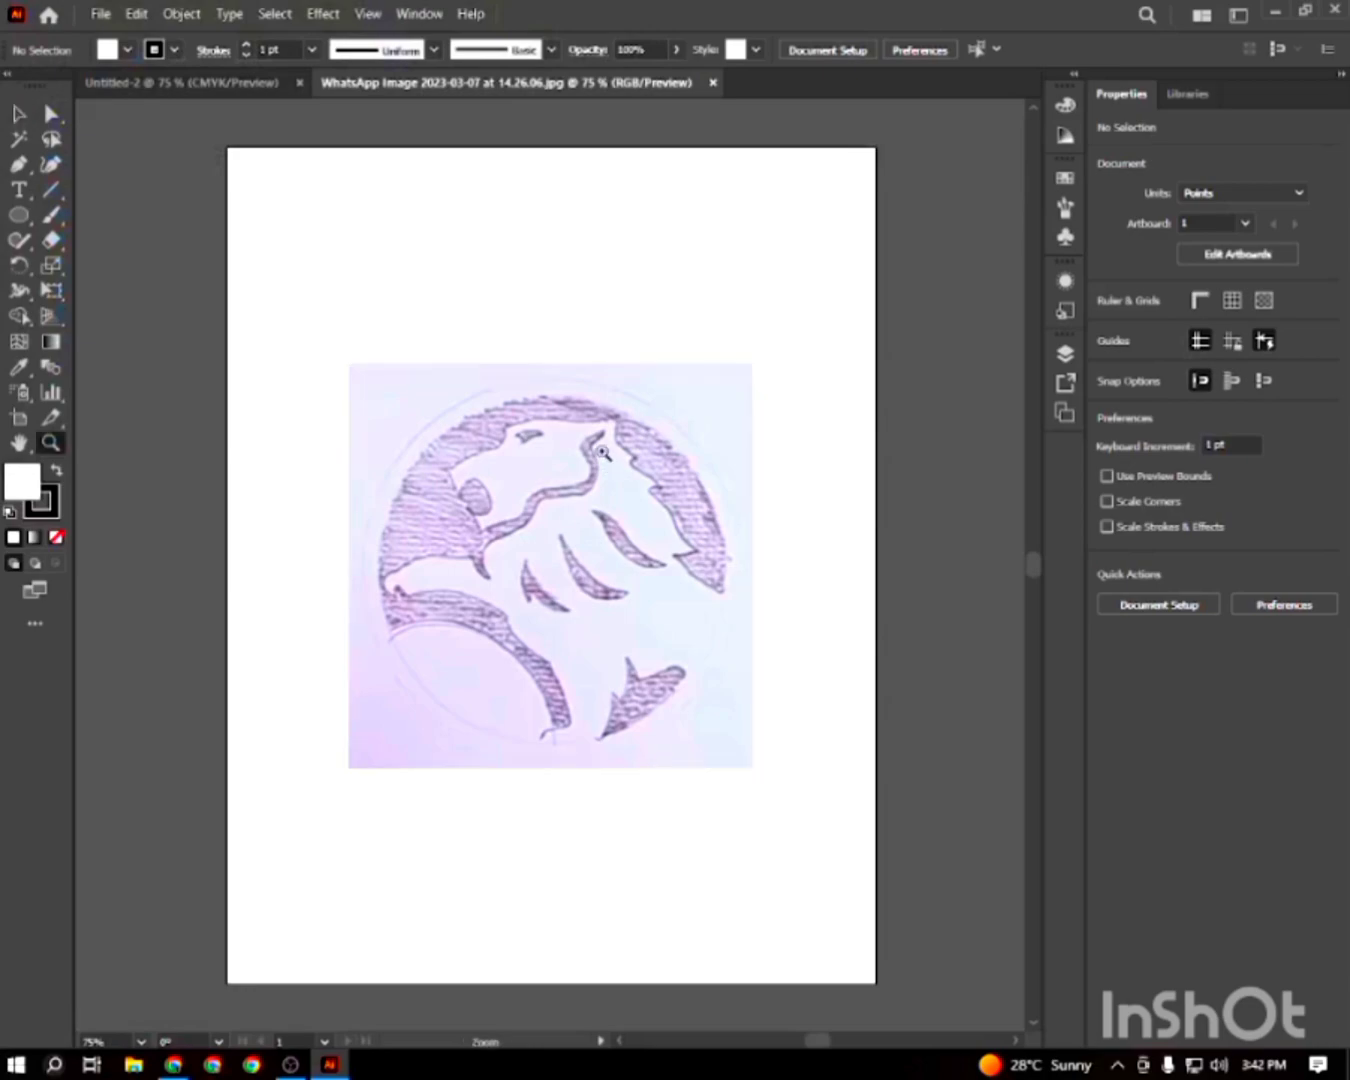
Set the opacity of the placed sketch image to 50%
key(space)
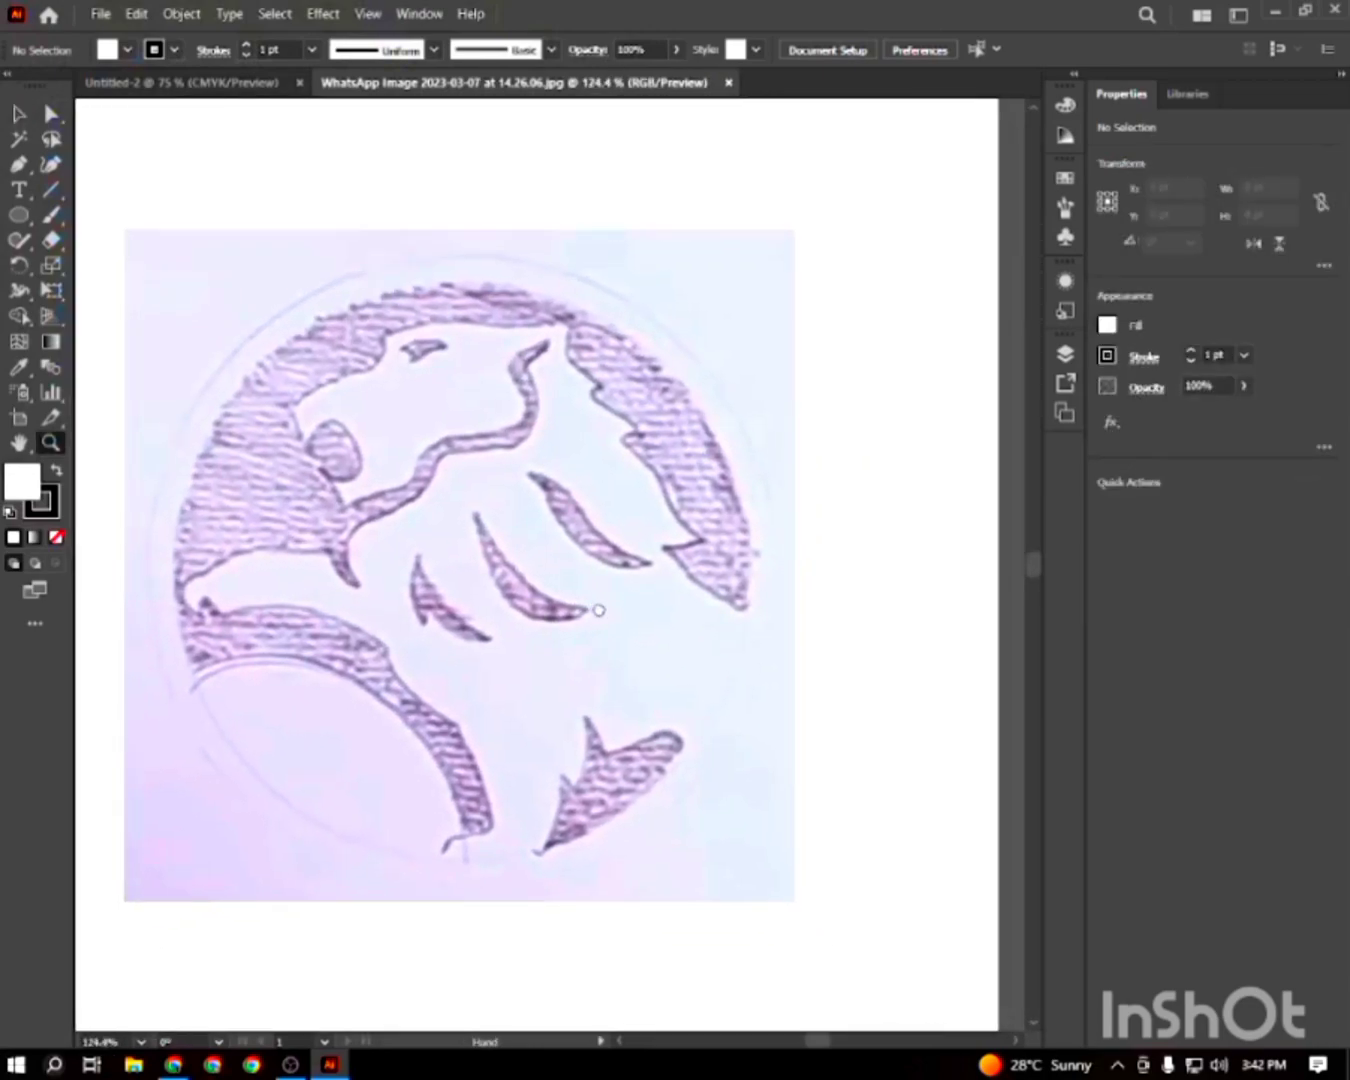
click(22, 116)
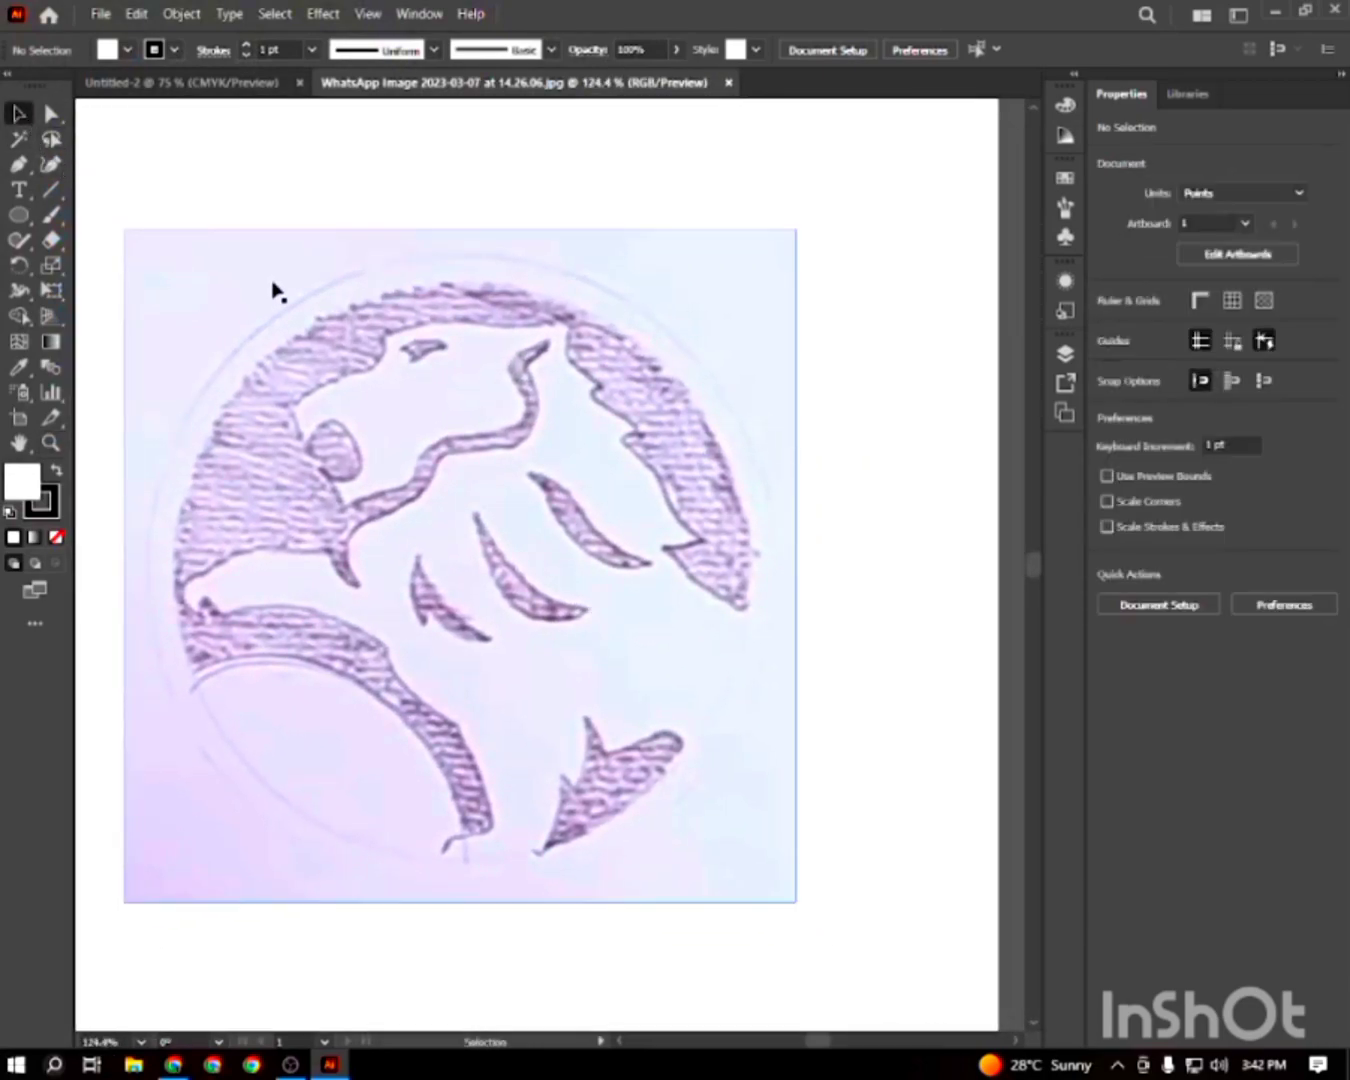
click(271, 290)
click(1244, 387)
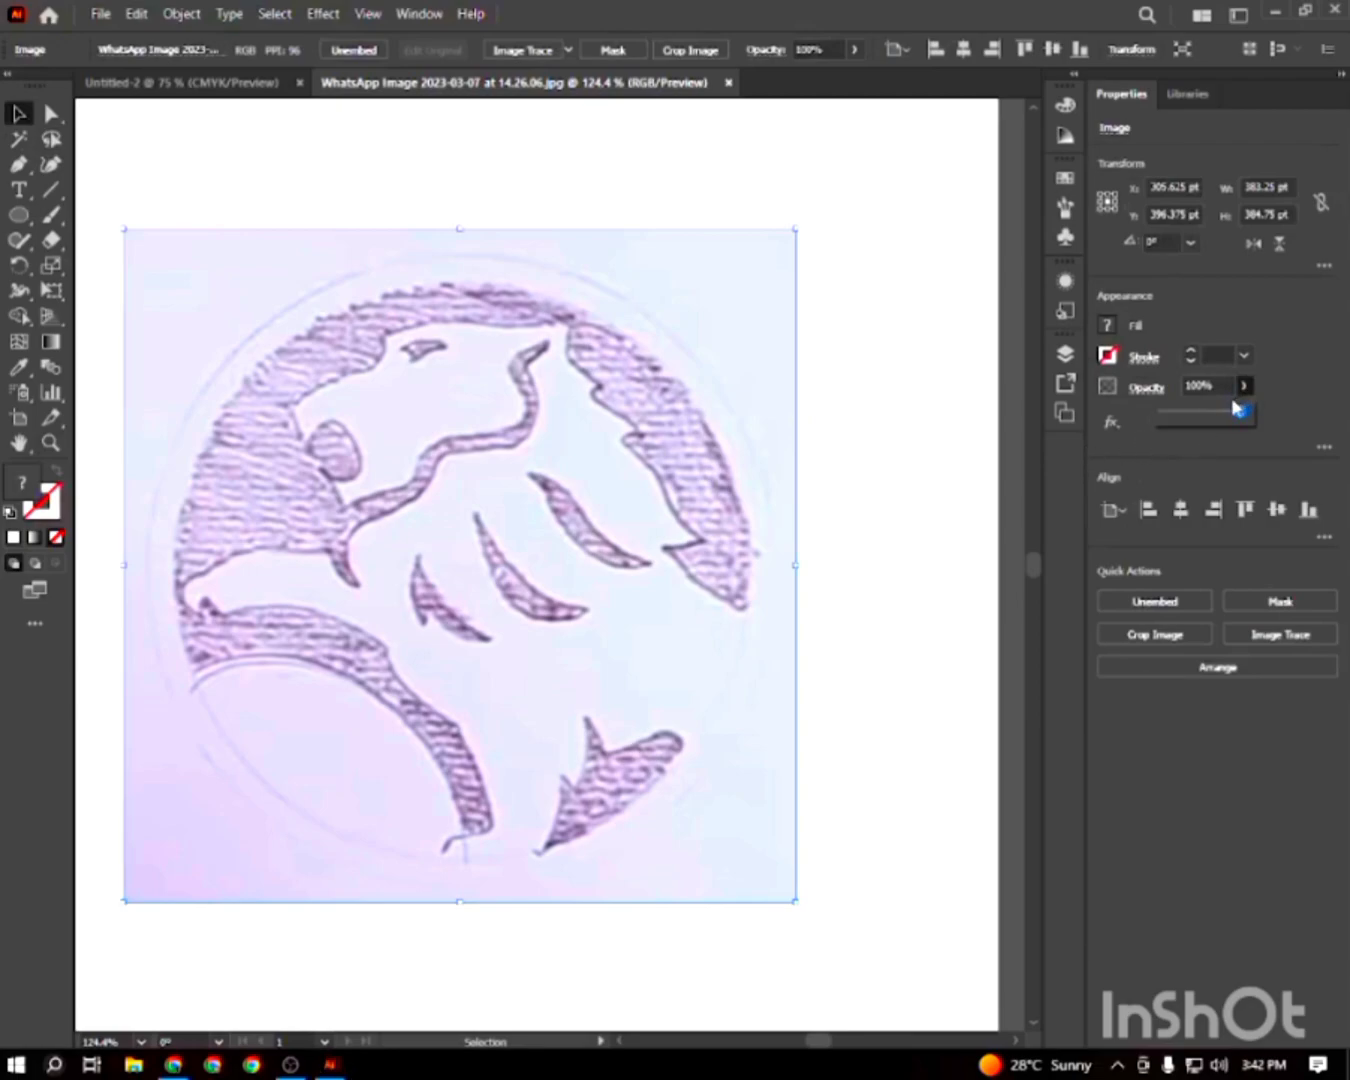
click(1210, 385)
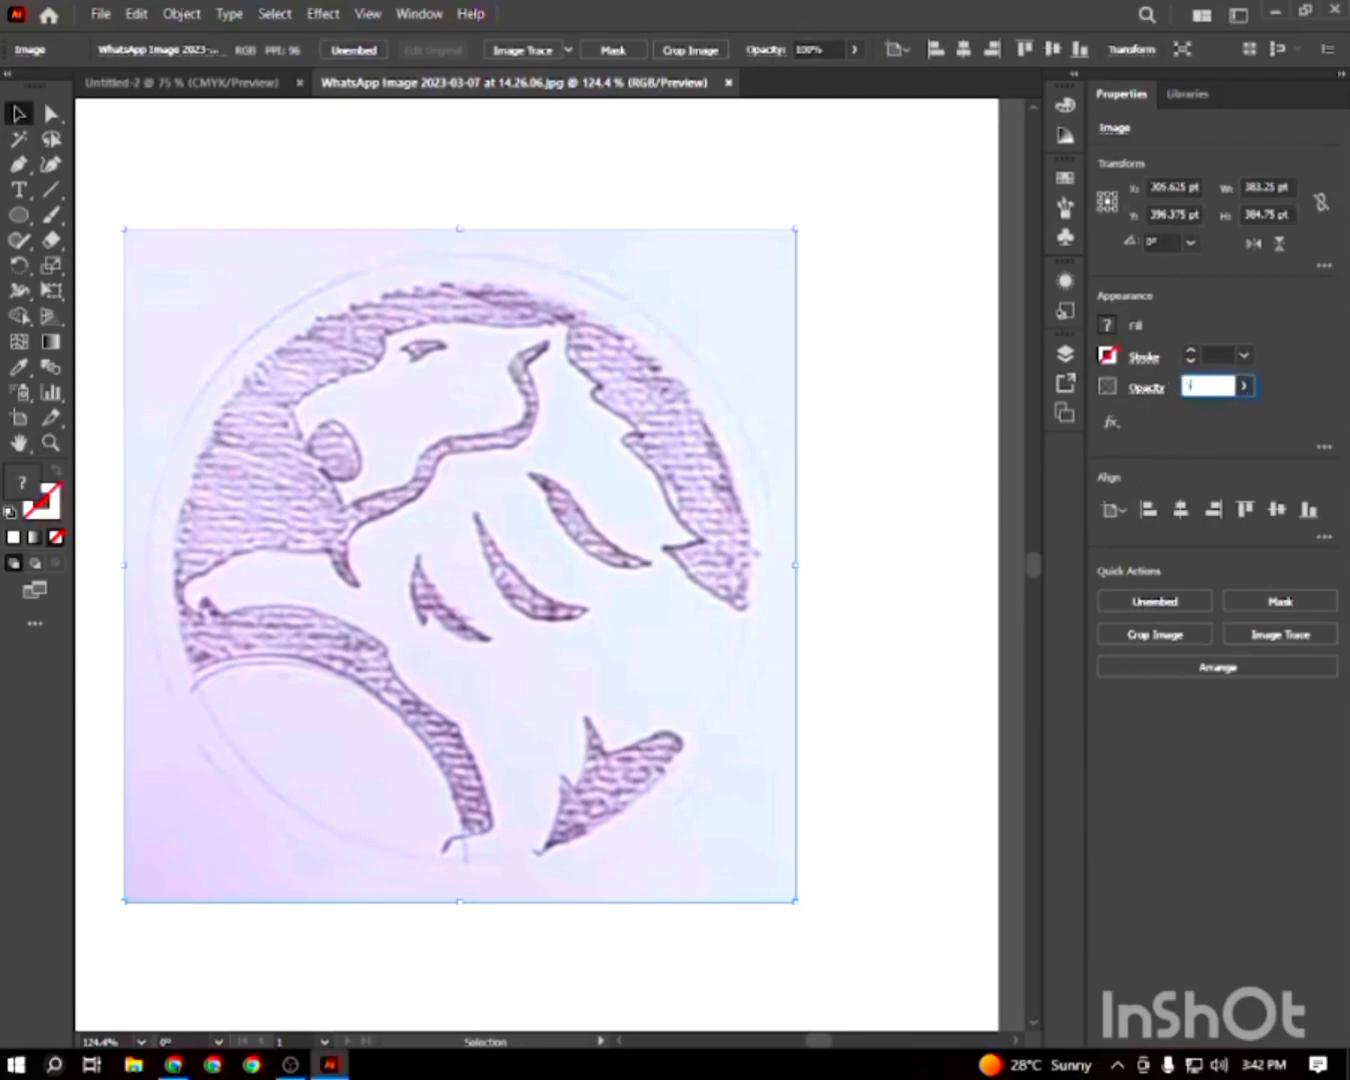
key(Return)
click(897, 433)
Lock the faded sketch image in place
click(518, 398)
click(181, 14)
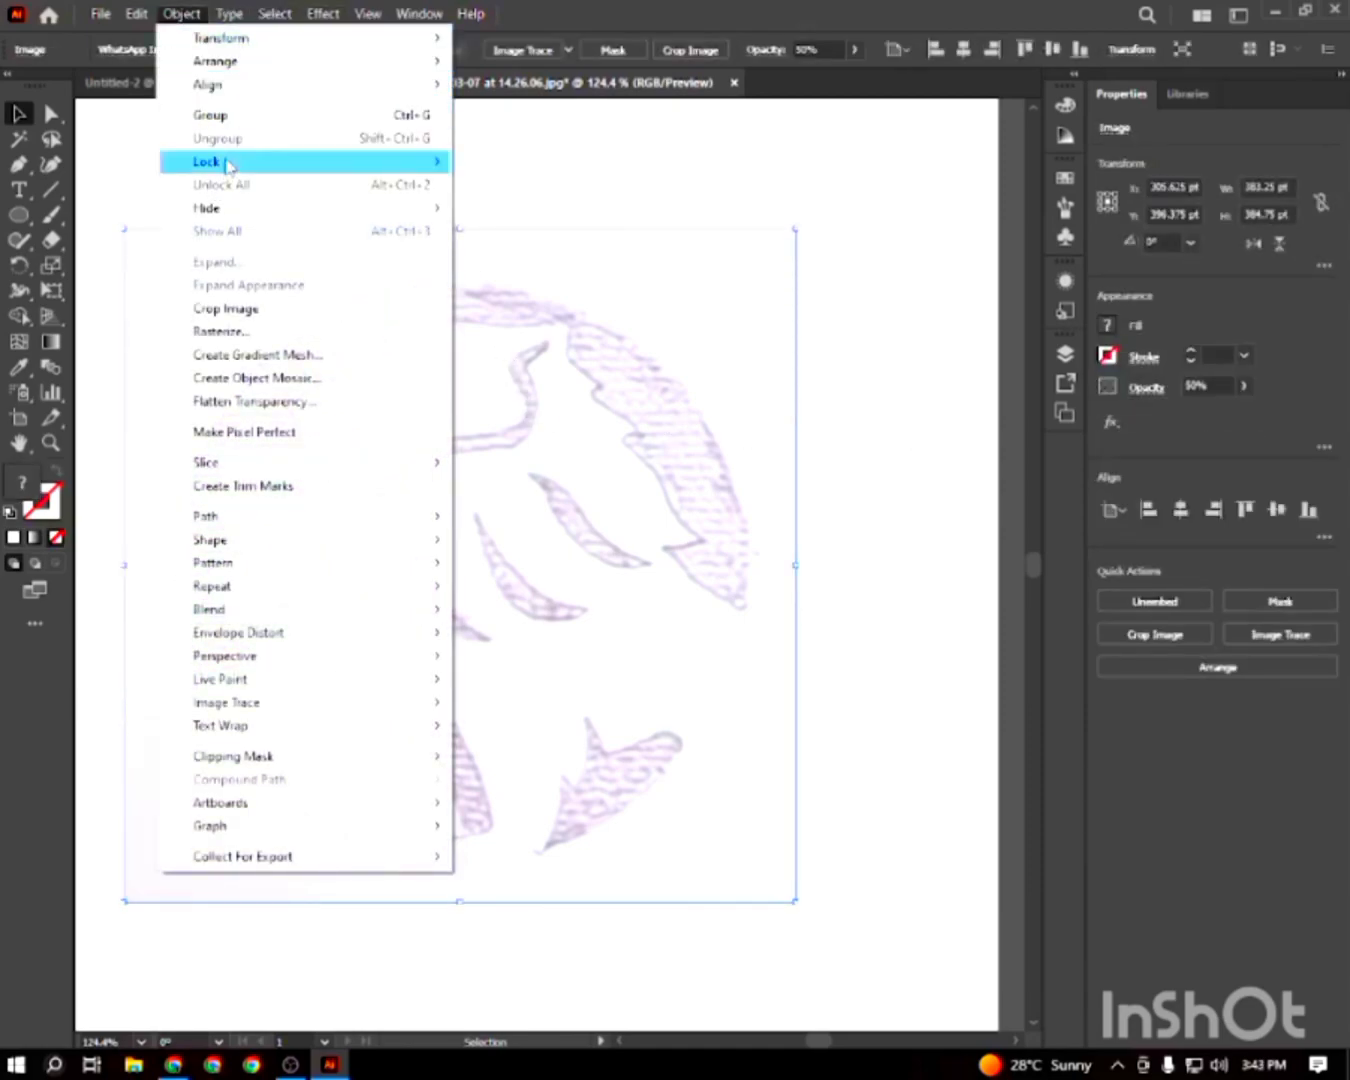
mouse_move(279, 162)
click(511, 160)
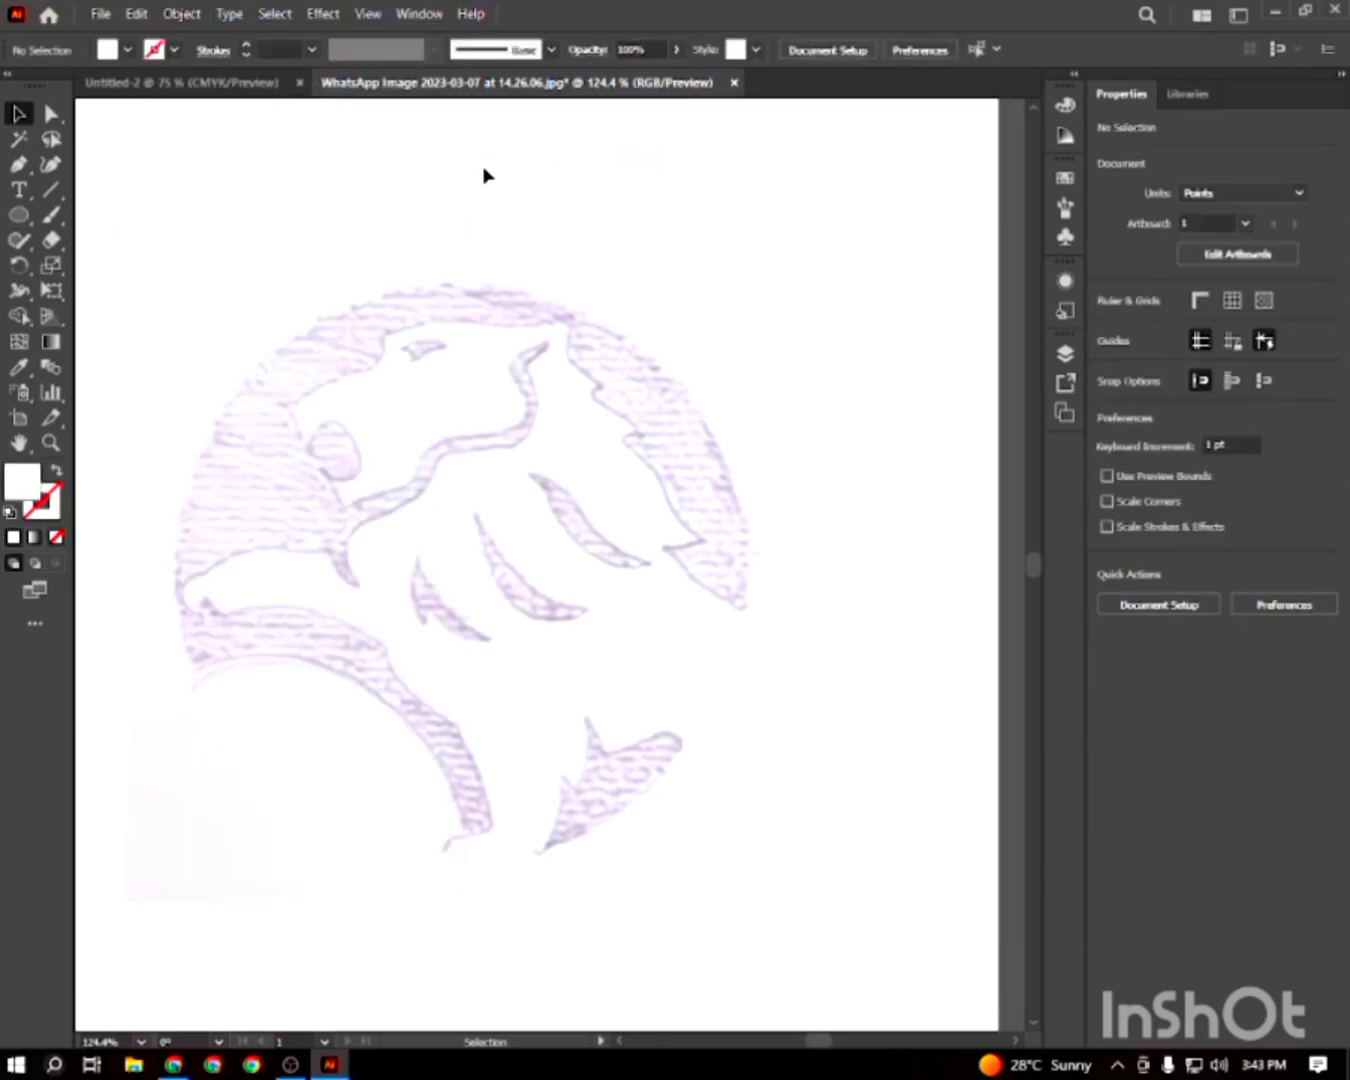
Set up the Line Segment tool with no fill and a red F70000 stroke
click(51, 191)
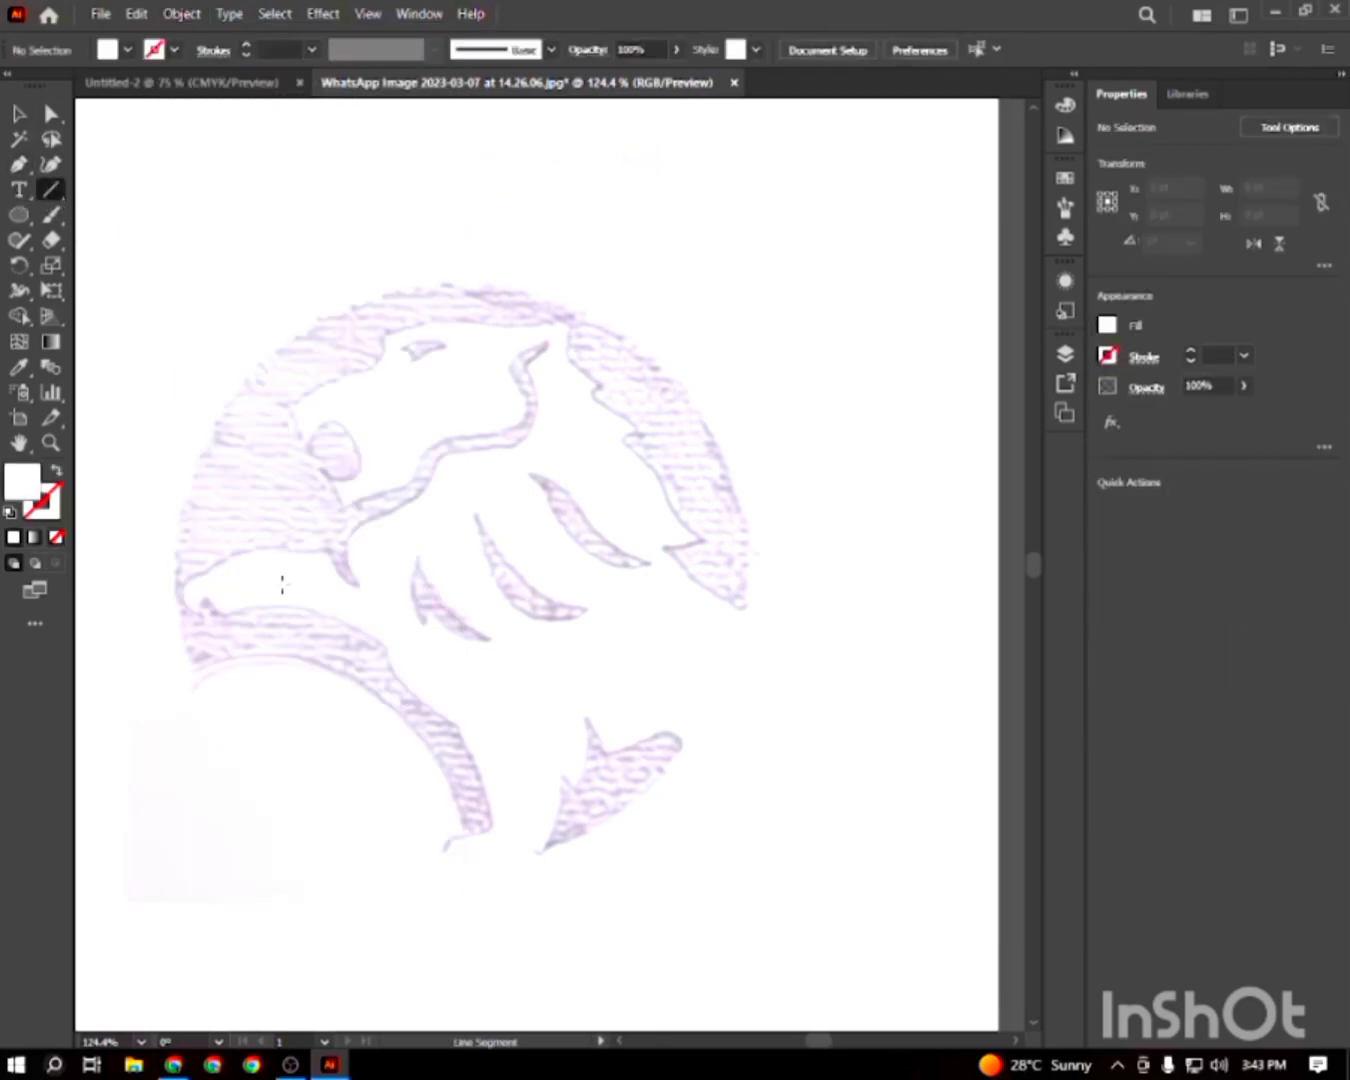
click(130, 50)
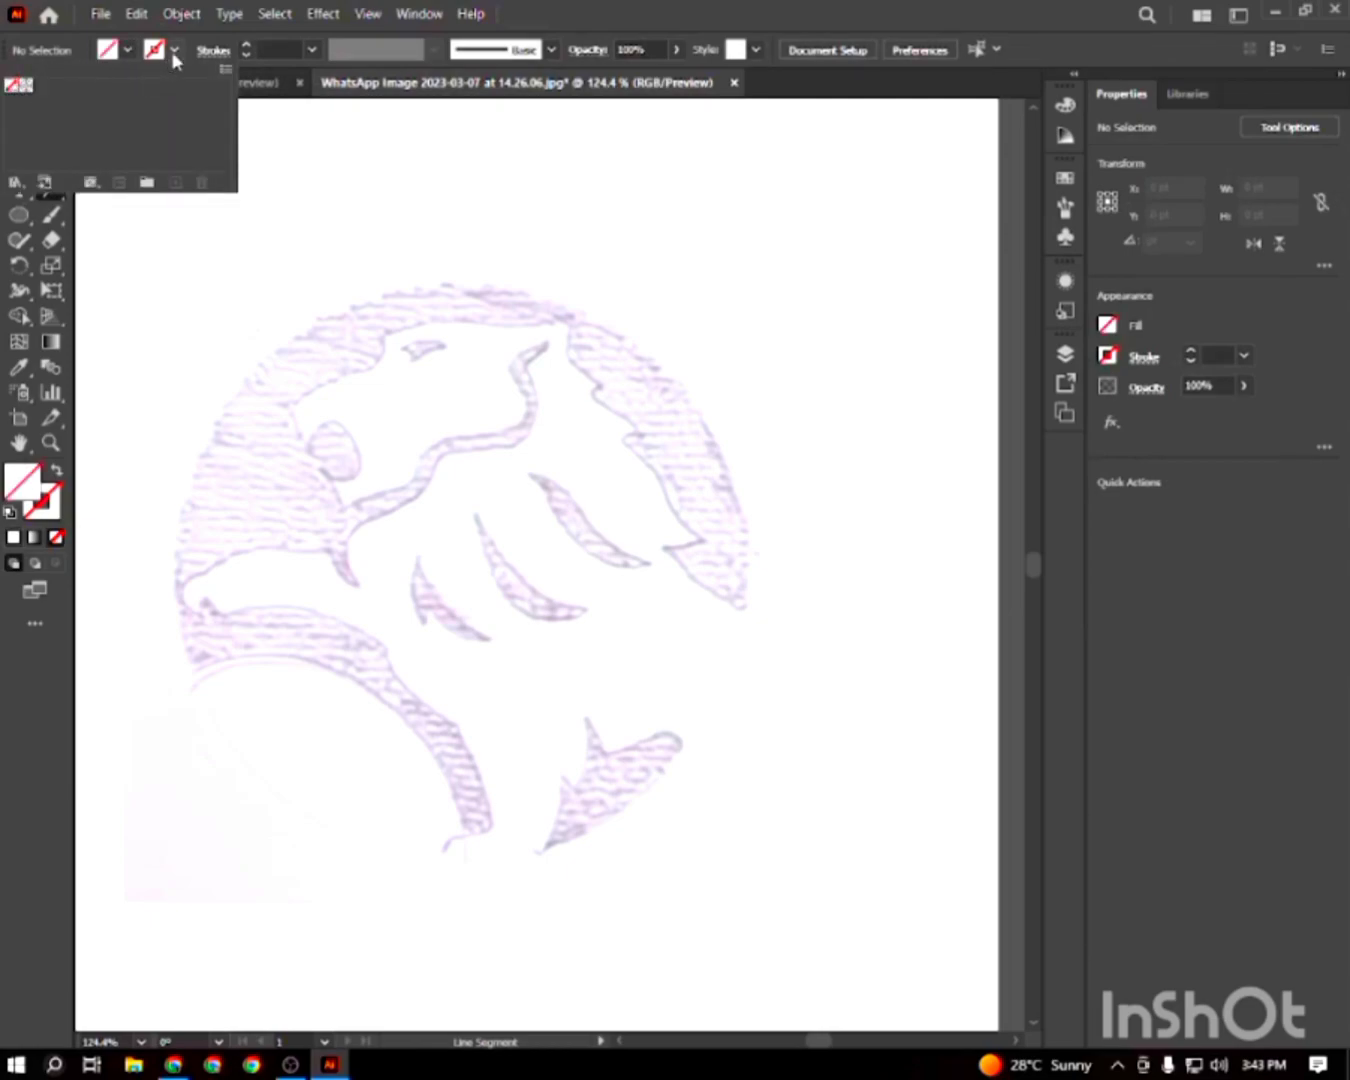
click(174, 51)
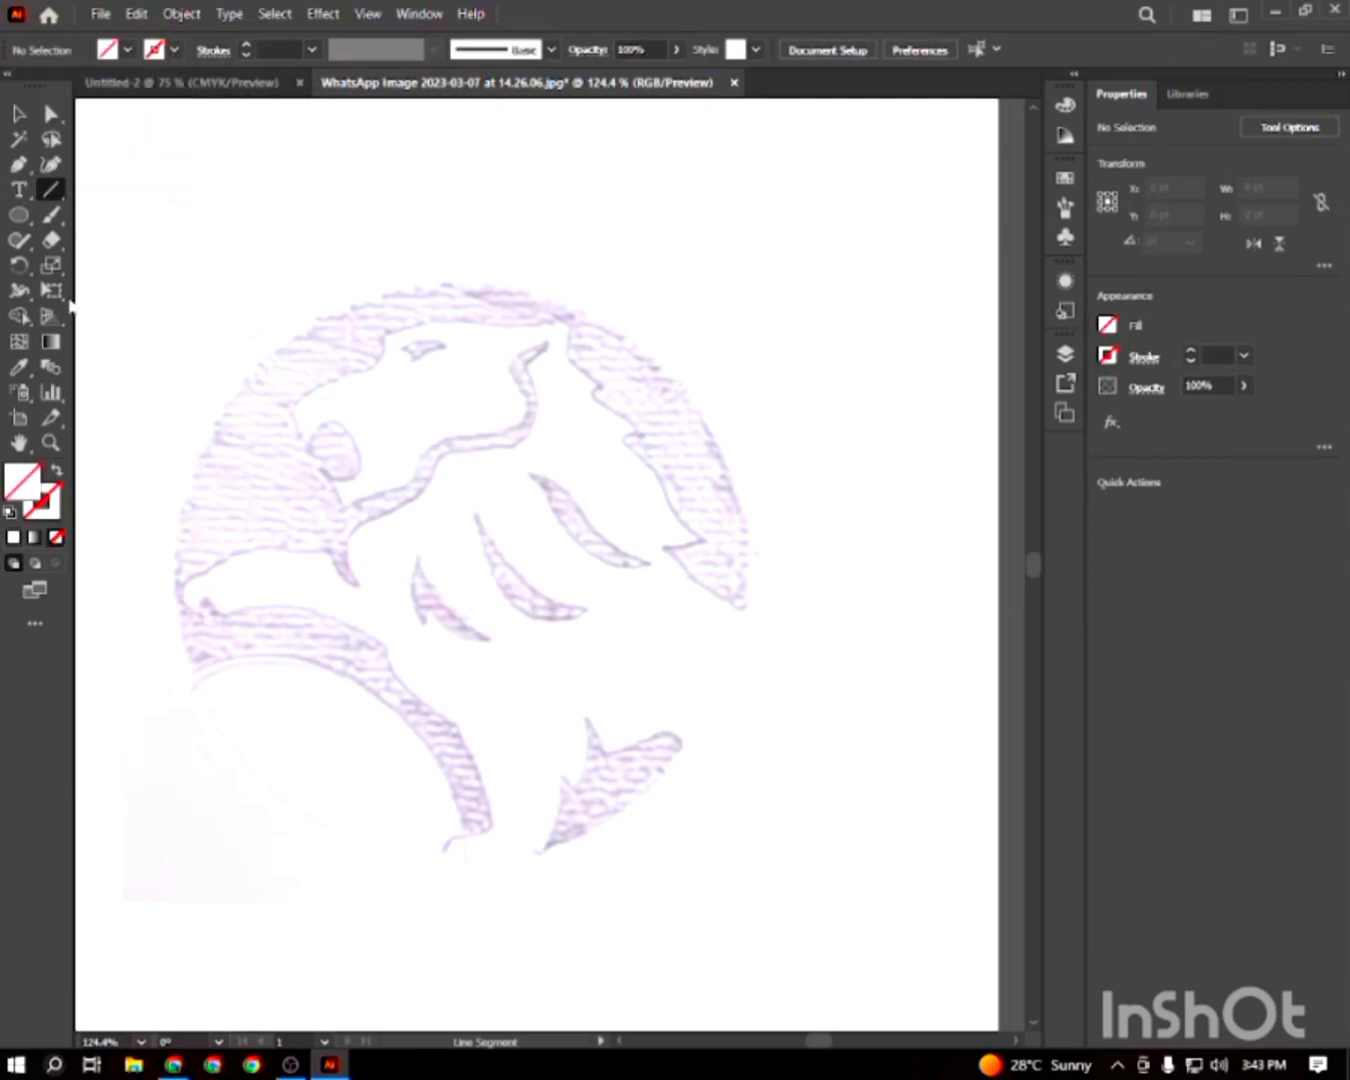
double_click(48, 499)
mouse_move(834, 570)
mouse_down()
mouse_move(1013, 512)
mouse_move(1074, 475)
mouse_up()
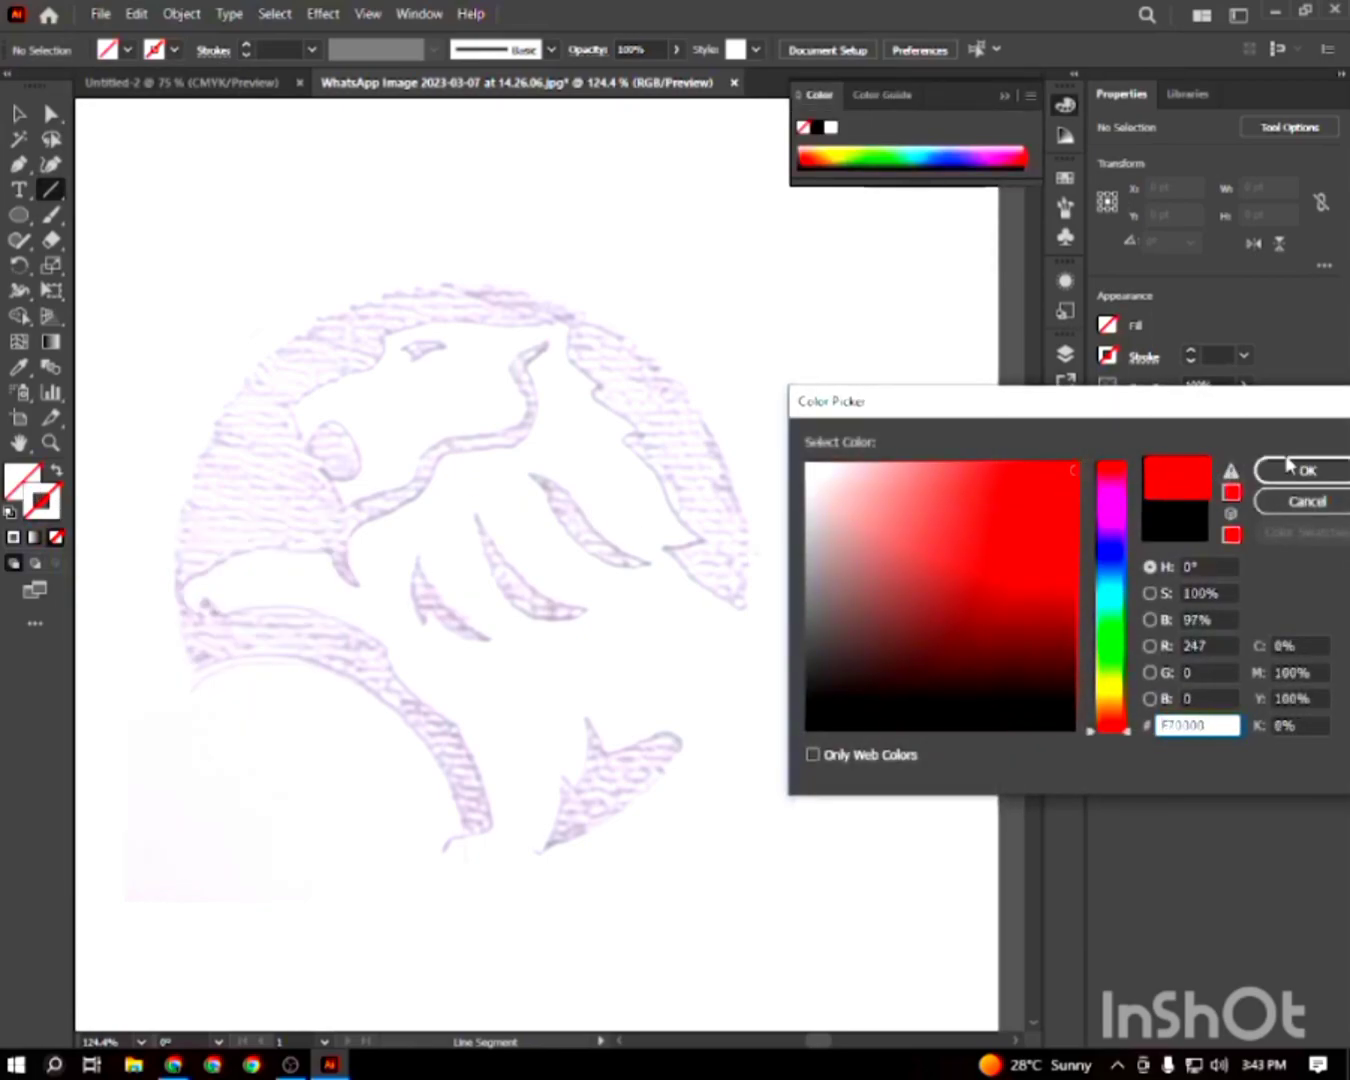
click(1297, 468)
Draw a horizontal line about 398 pt long above the sketch and a vertical line about 409 pt long along its left side
drag(446, 254, 799, 266)
click(18, 119)
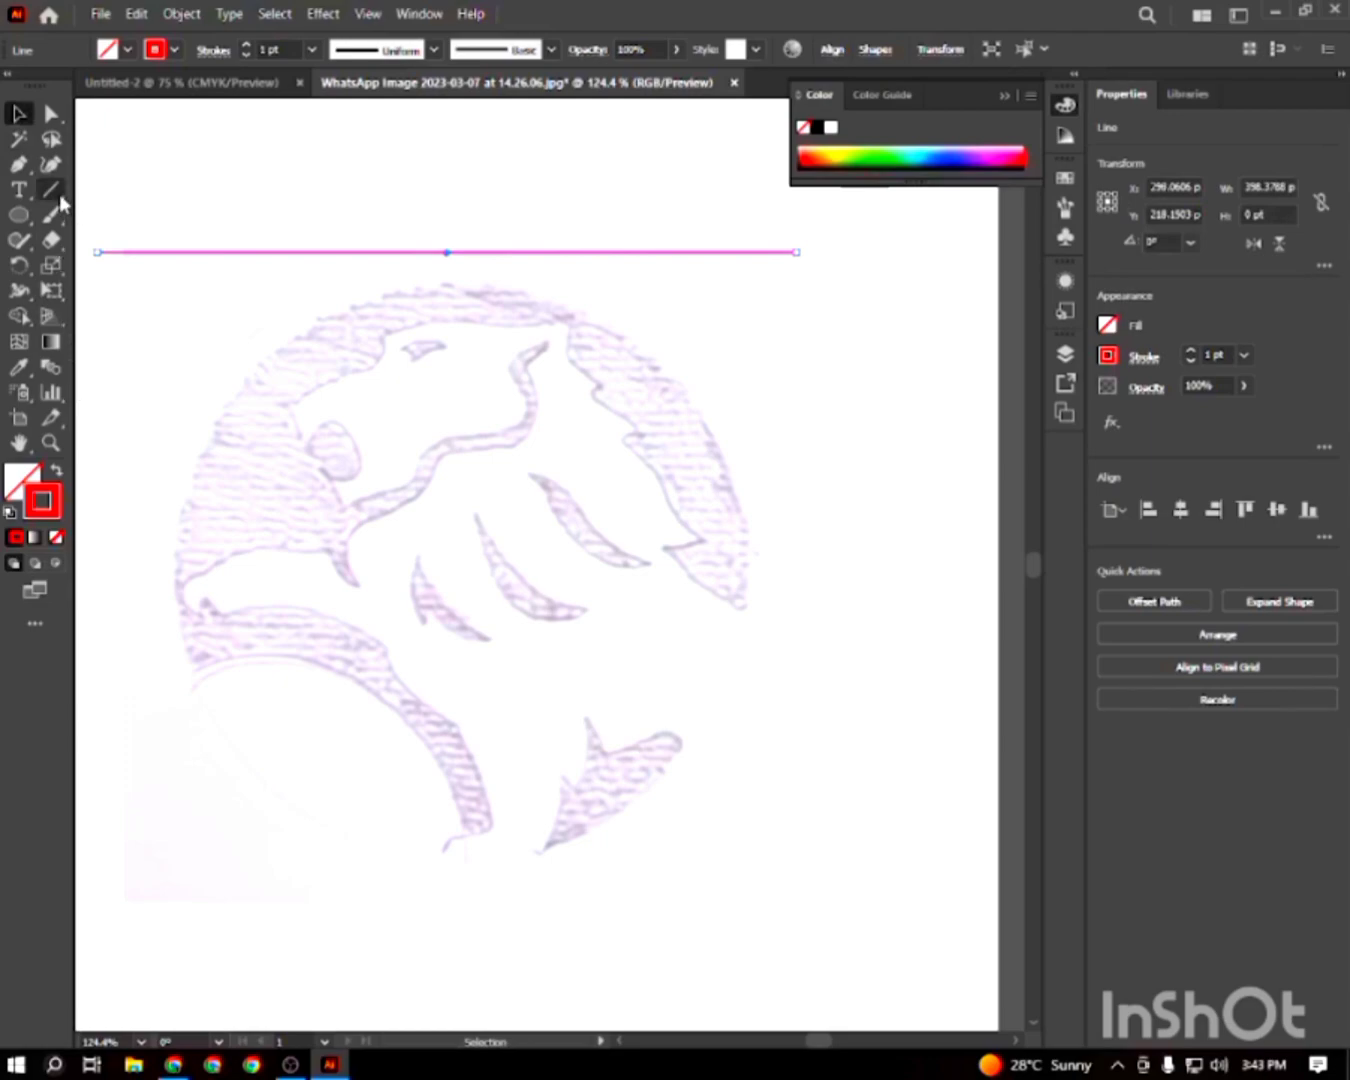
click(52, 191)
drag(148, 555, 147, 195)
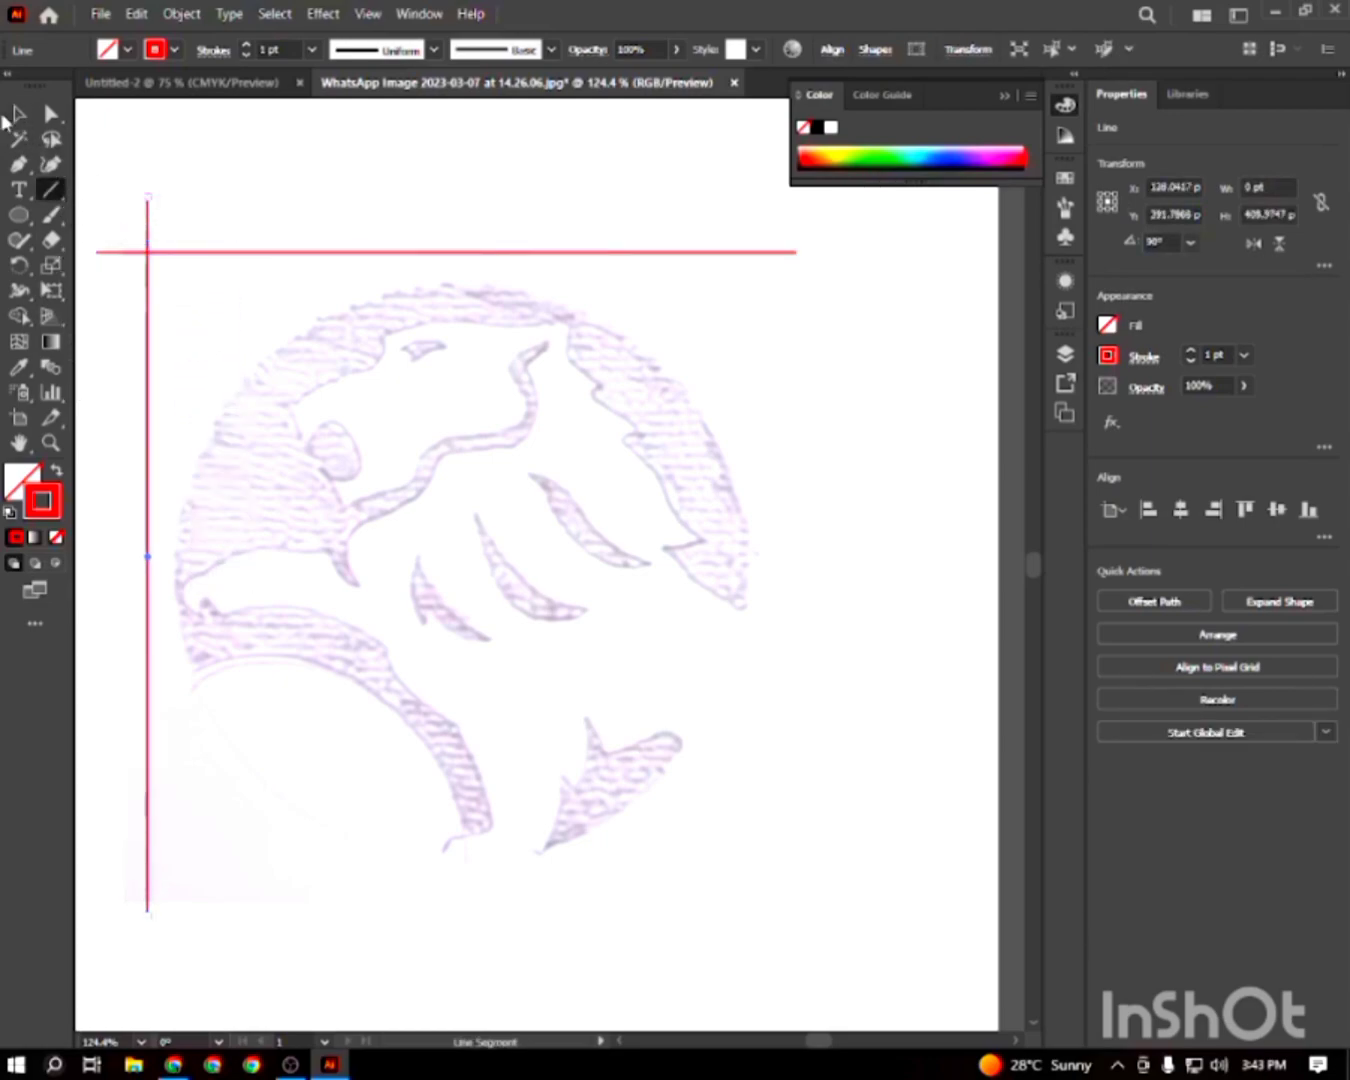
click(18, 113)
click(171, 172)
Draw a circle about 365 pt in diameter around the sketch, starting from the intersection of the two red lines
click(20, 215)
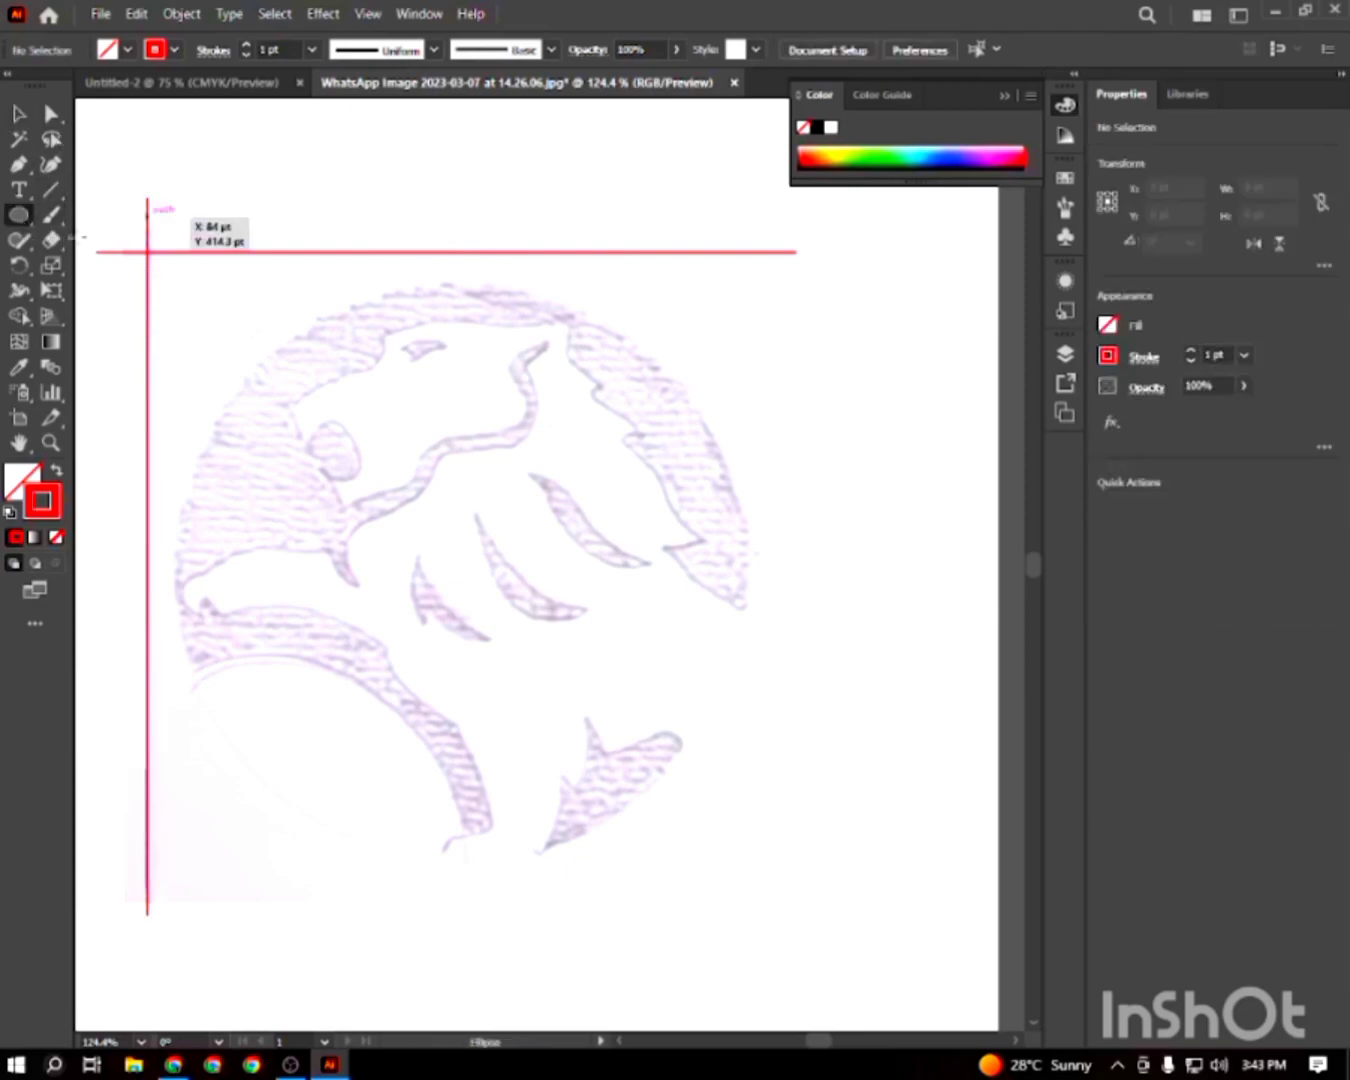
drag(148, 252, 788, 886)
click(22, 114)
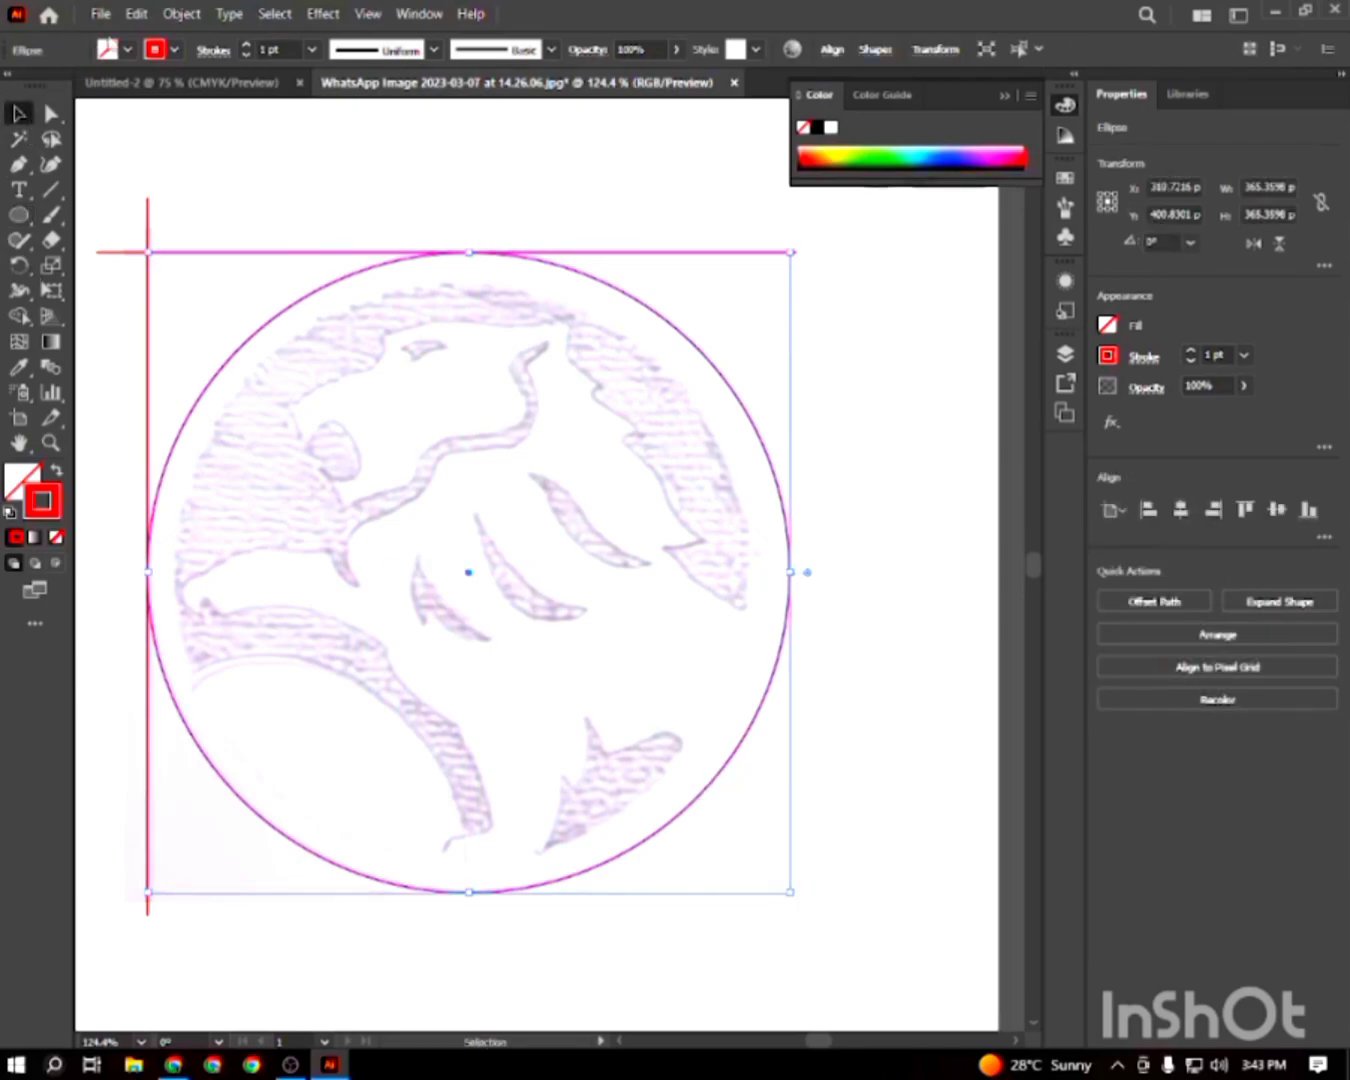
Paste a copy of the circle in front and scale it about its centre to about 336 pt in diameter
click(136, 13)
click(183, 116)
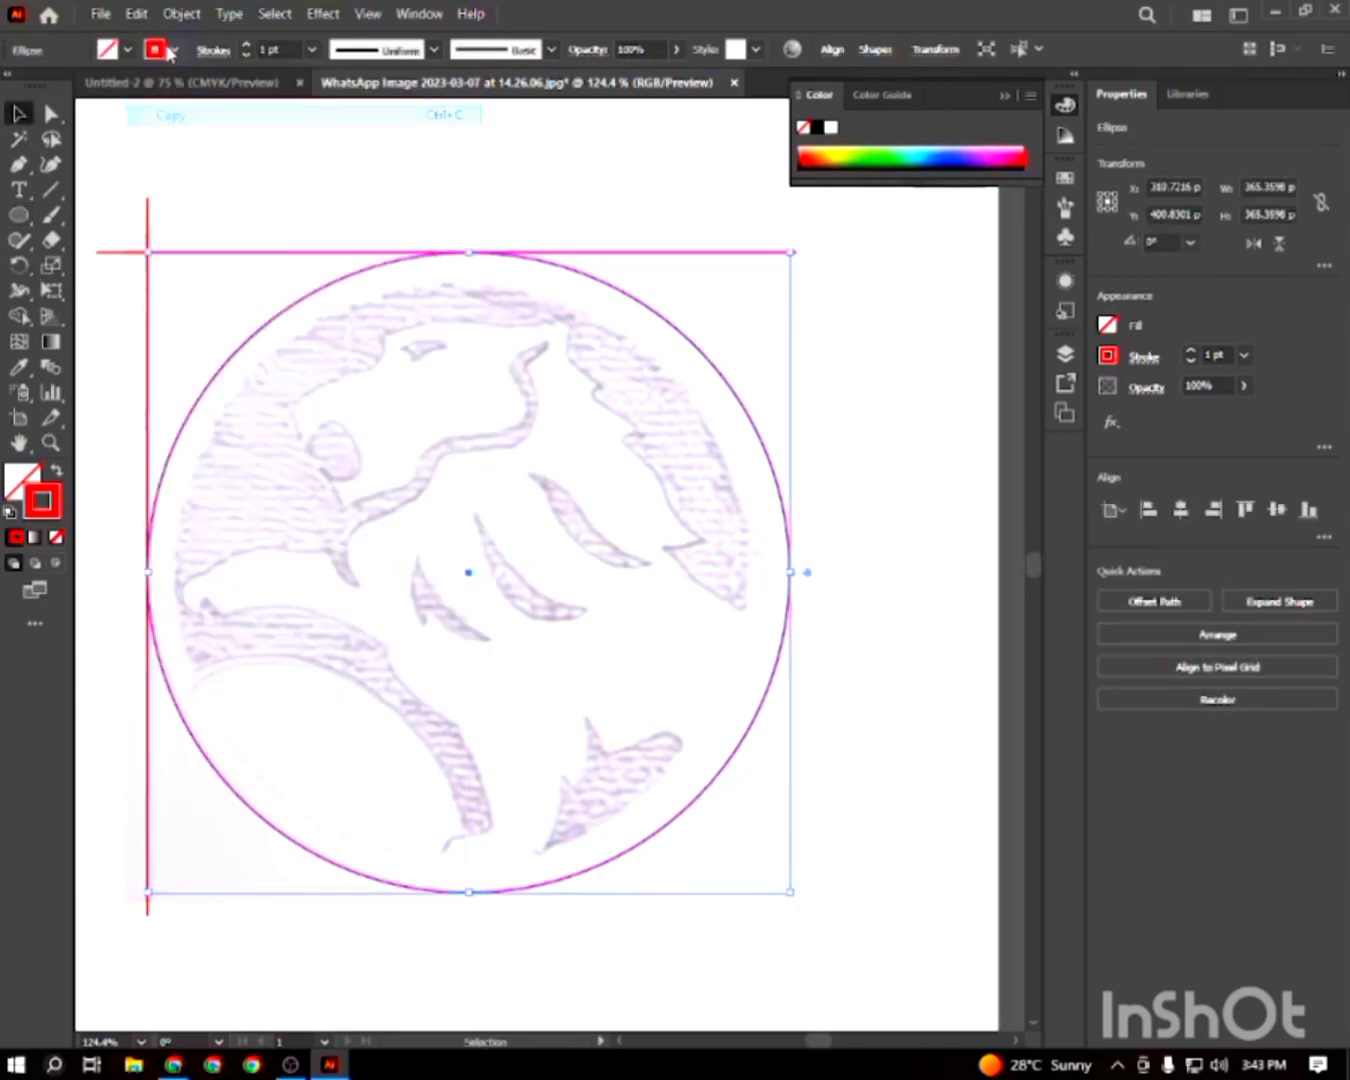
click(136, 13)
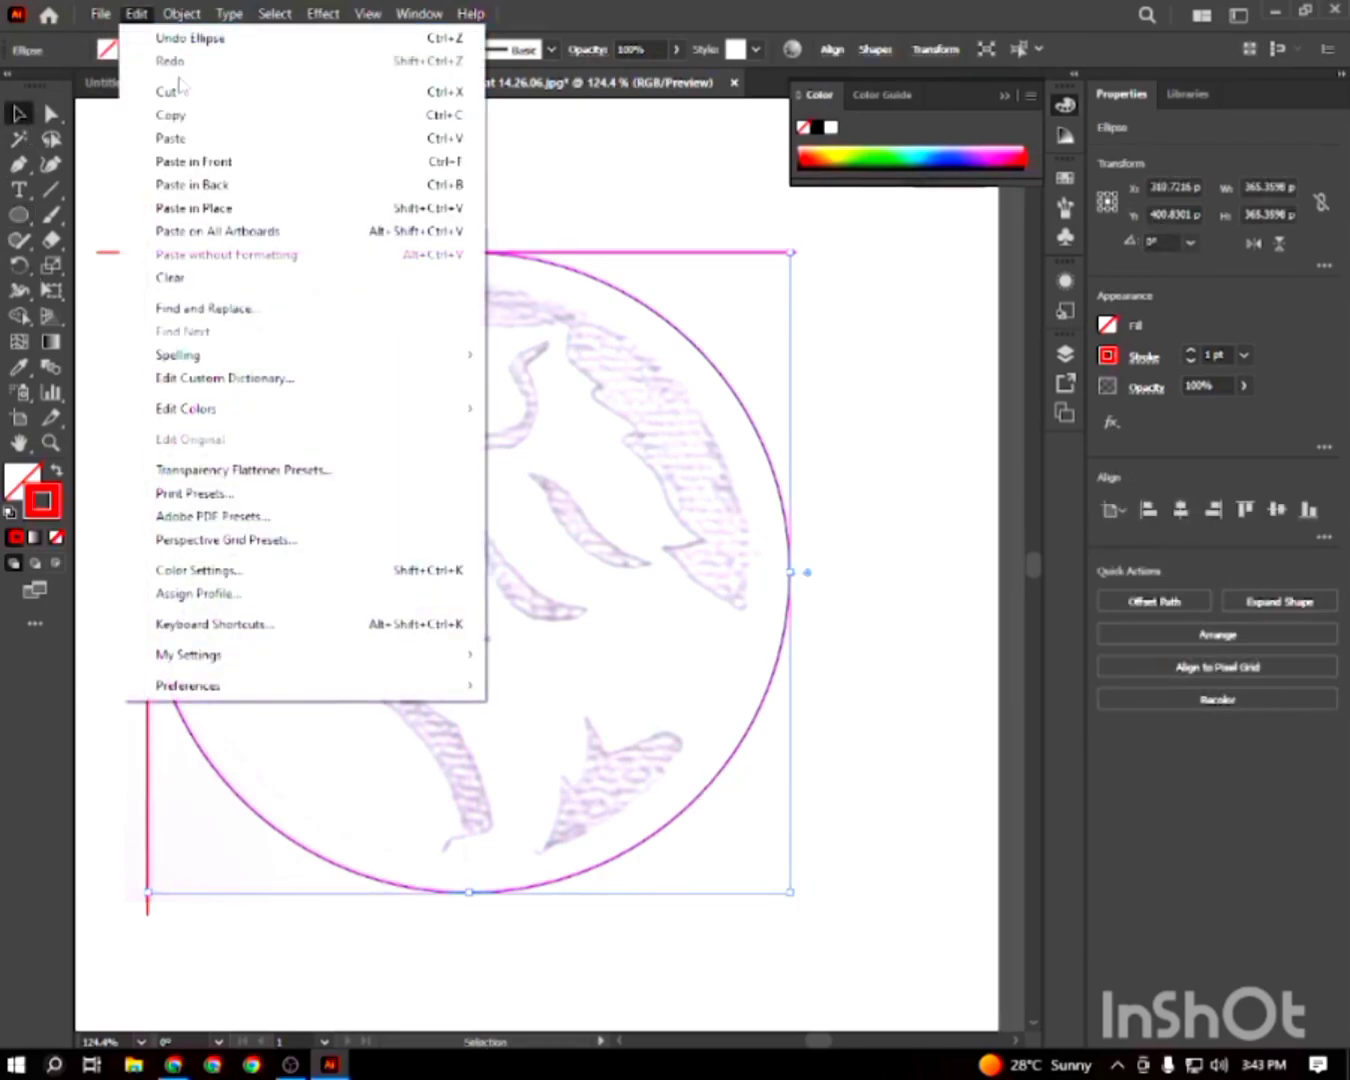
click(201, 162)
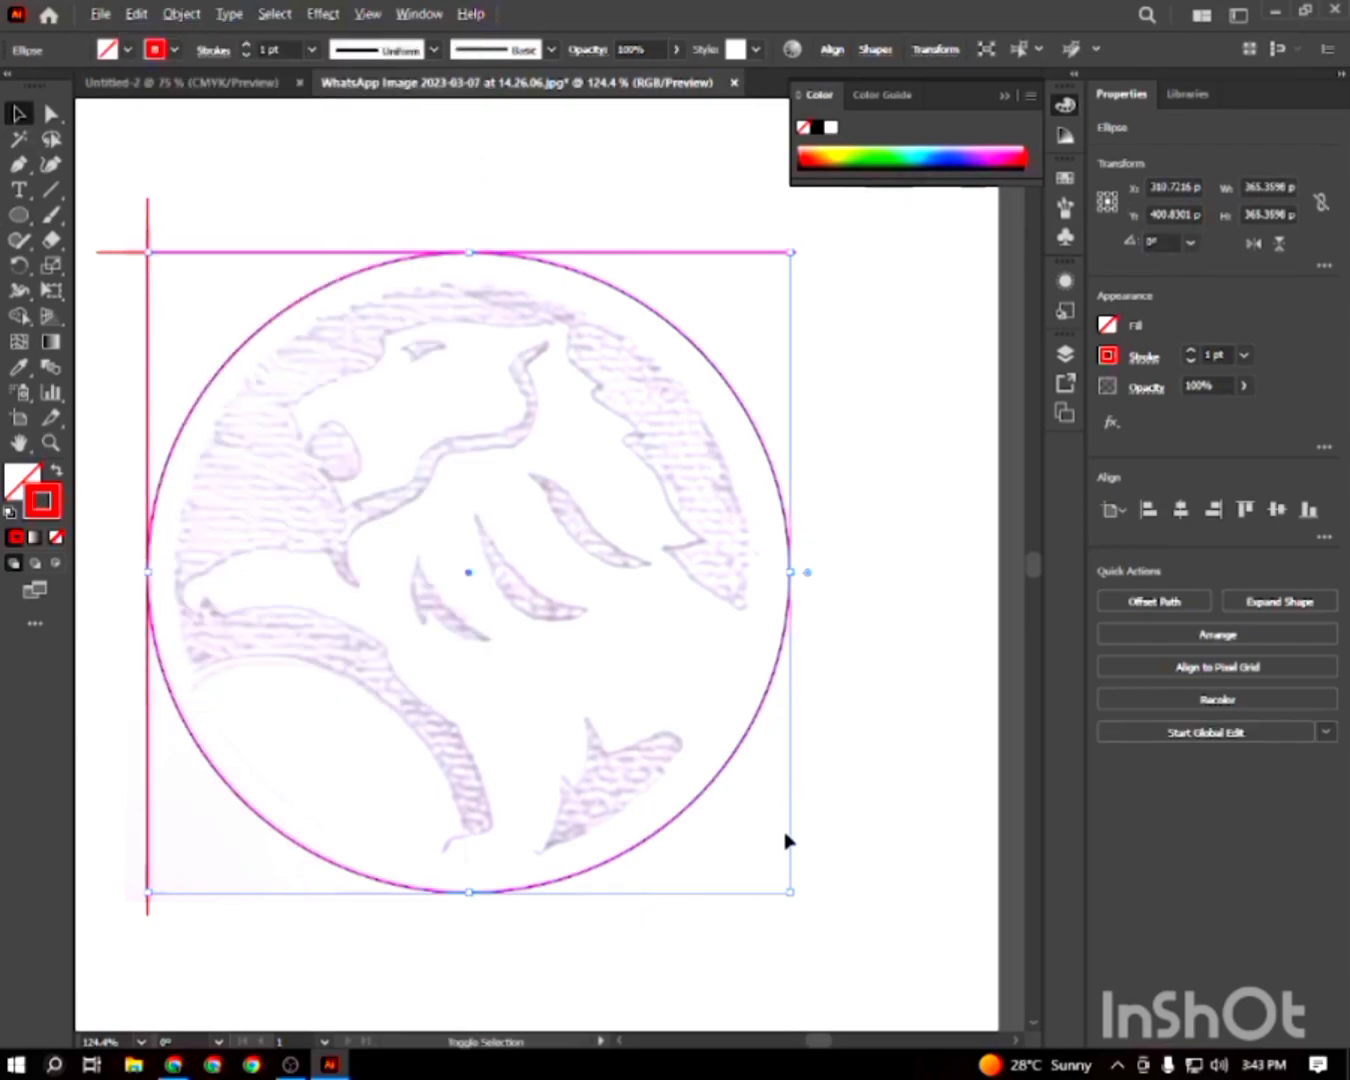
mouse_move(796, 886)
mouse_down()
mouse_move(770, 858)
mouse_move(781, 872)
mouse_up()
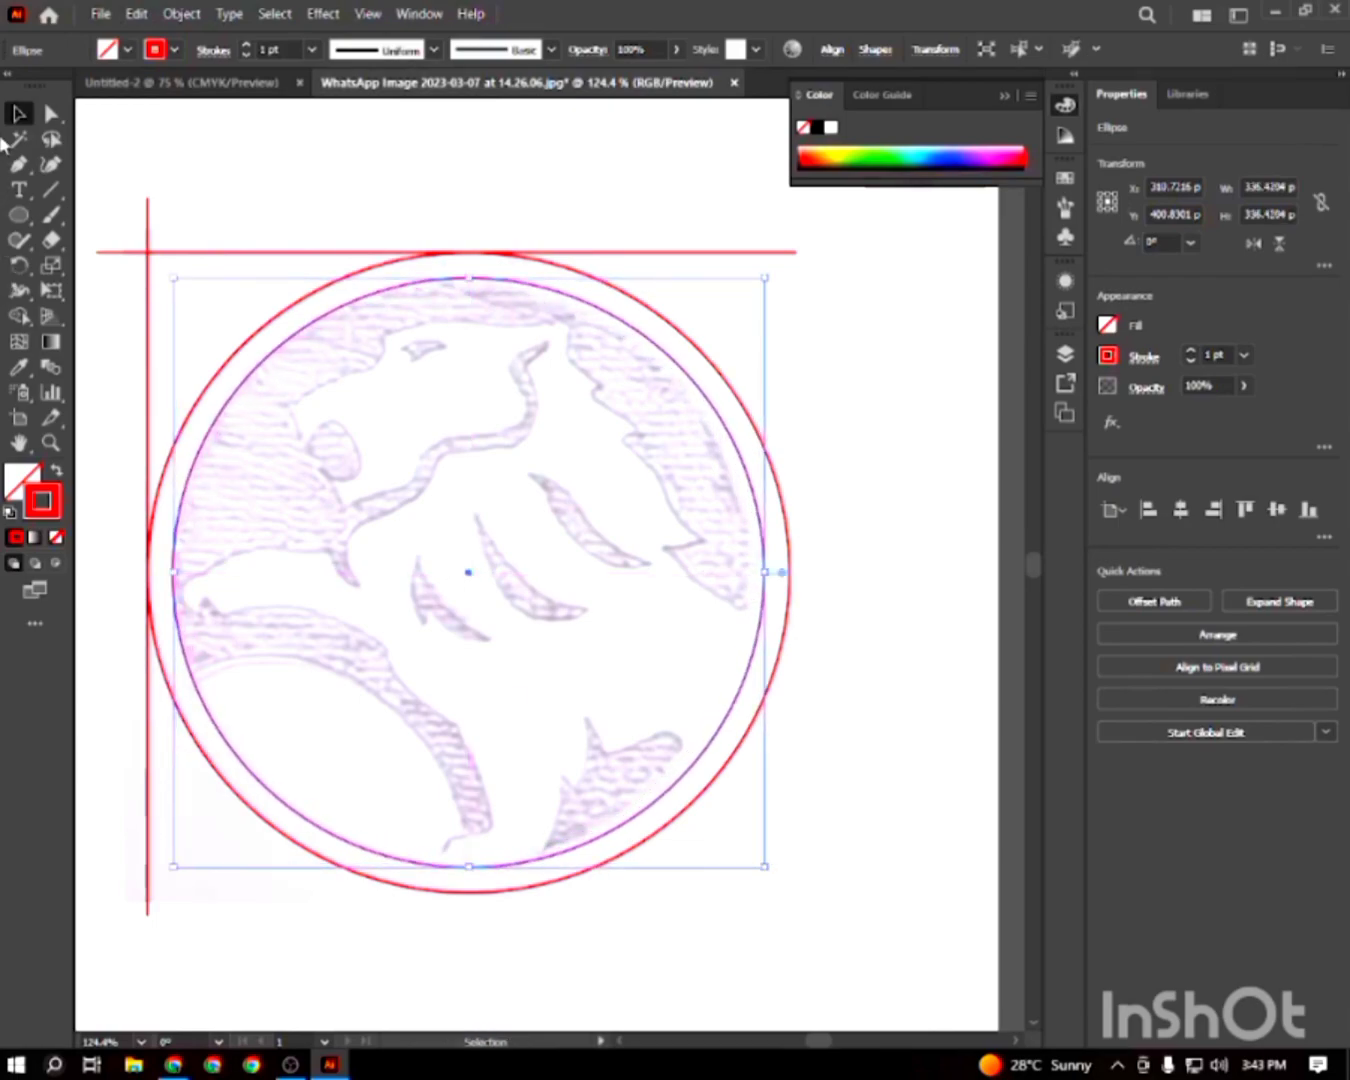
click(279, 148)
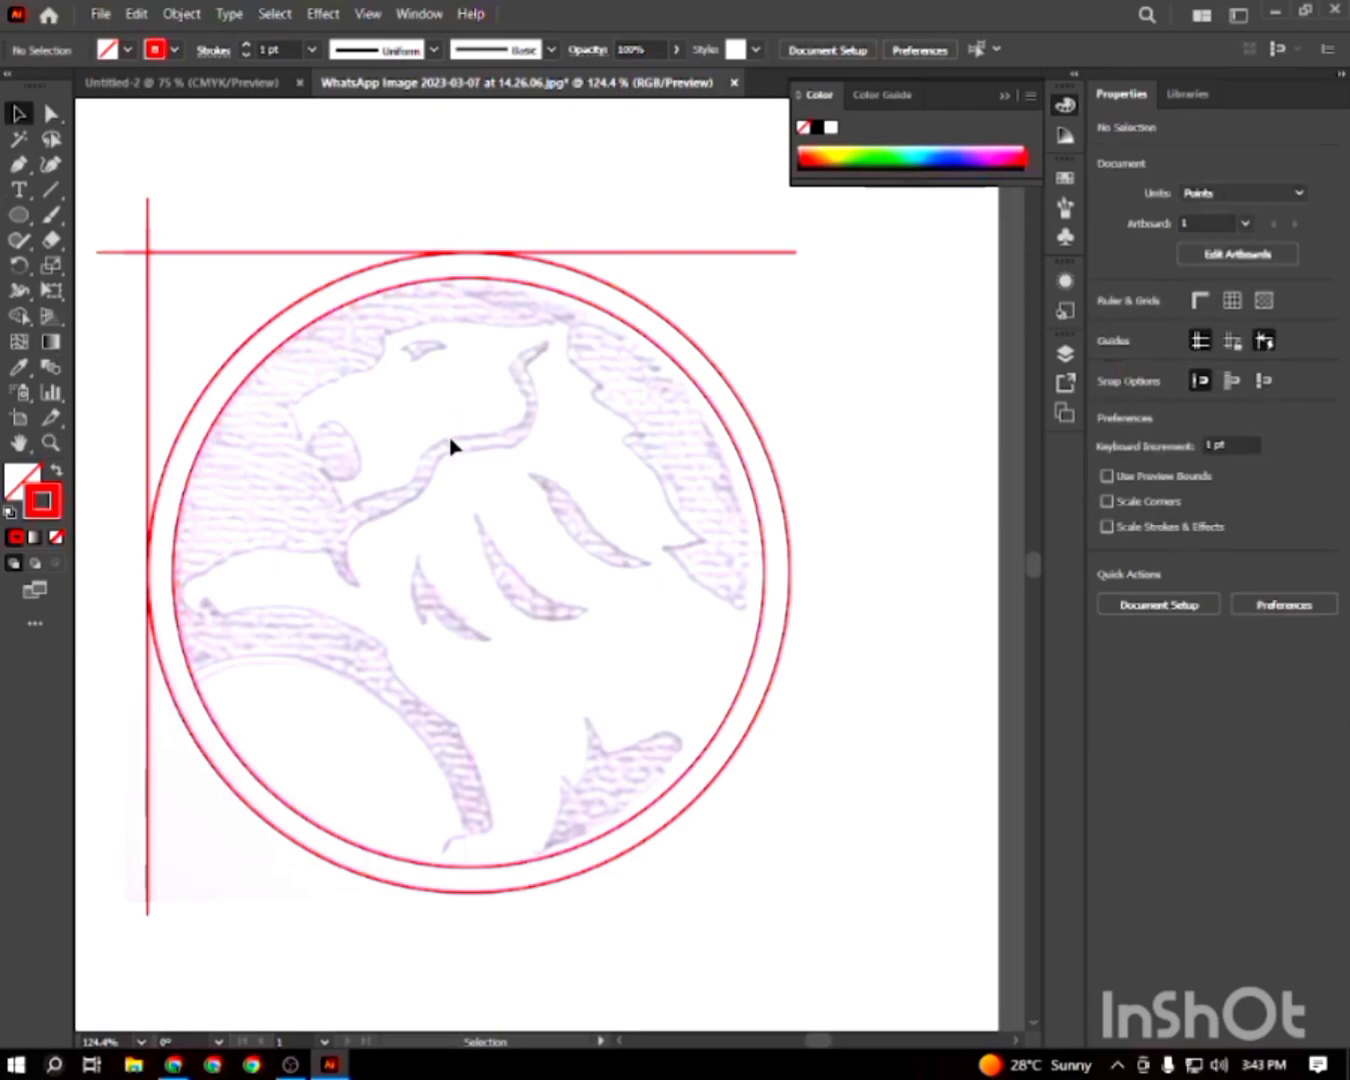
Trace the animal's forehead and brow with the Pen tool, from the back of the head down the muzzle to the nose
key(p)
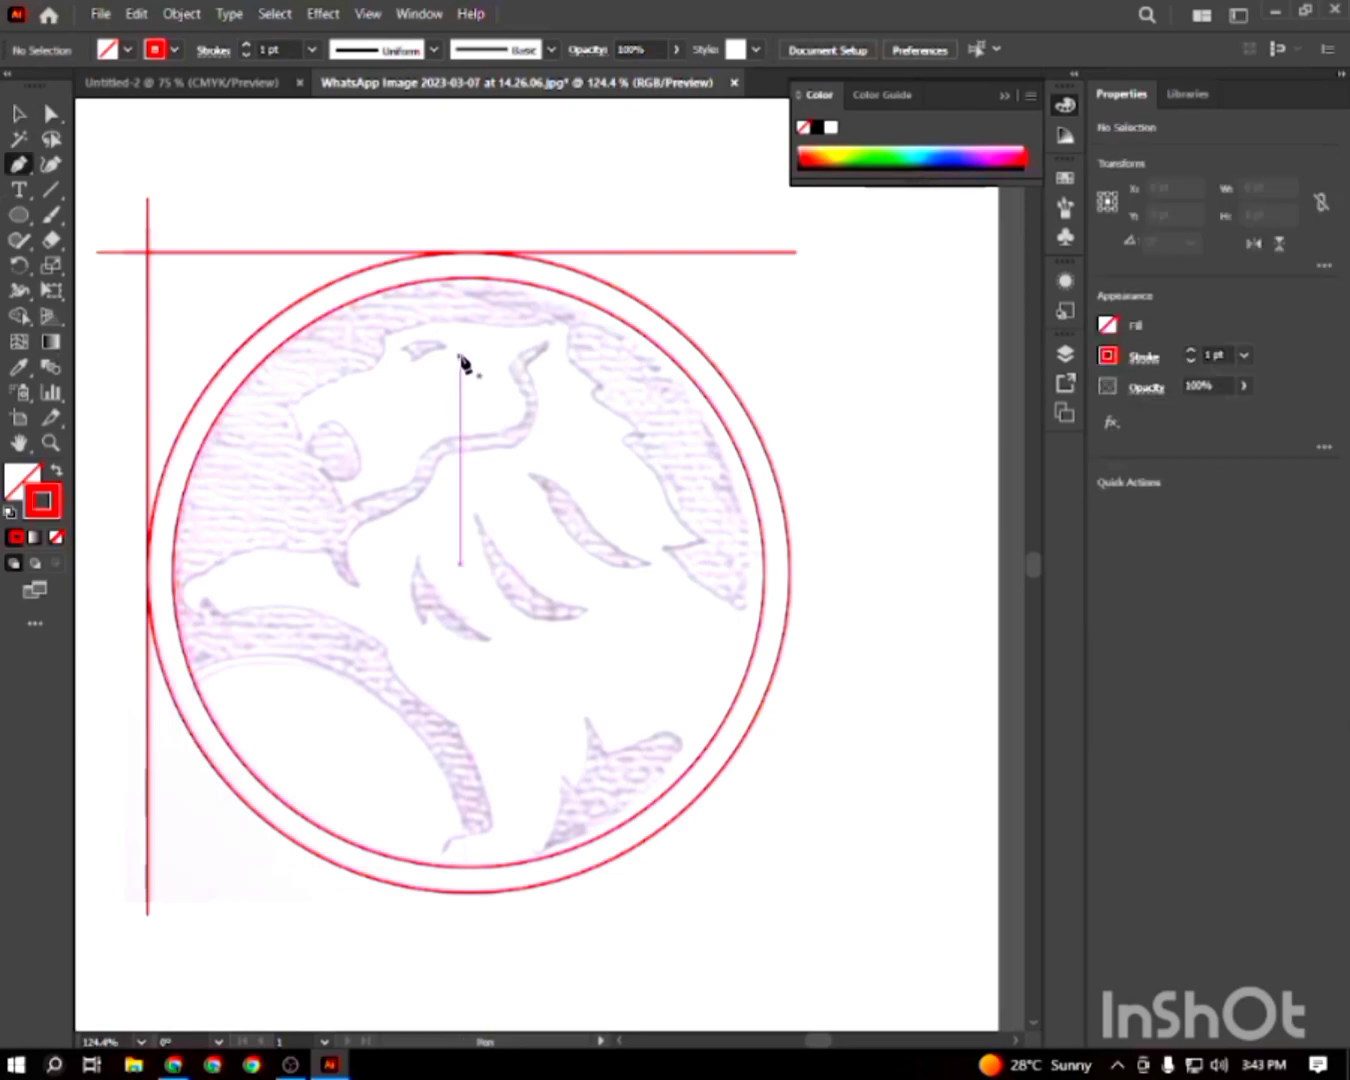
key(z)
drag(415, 339, 511, 476)
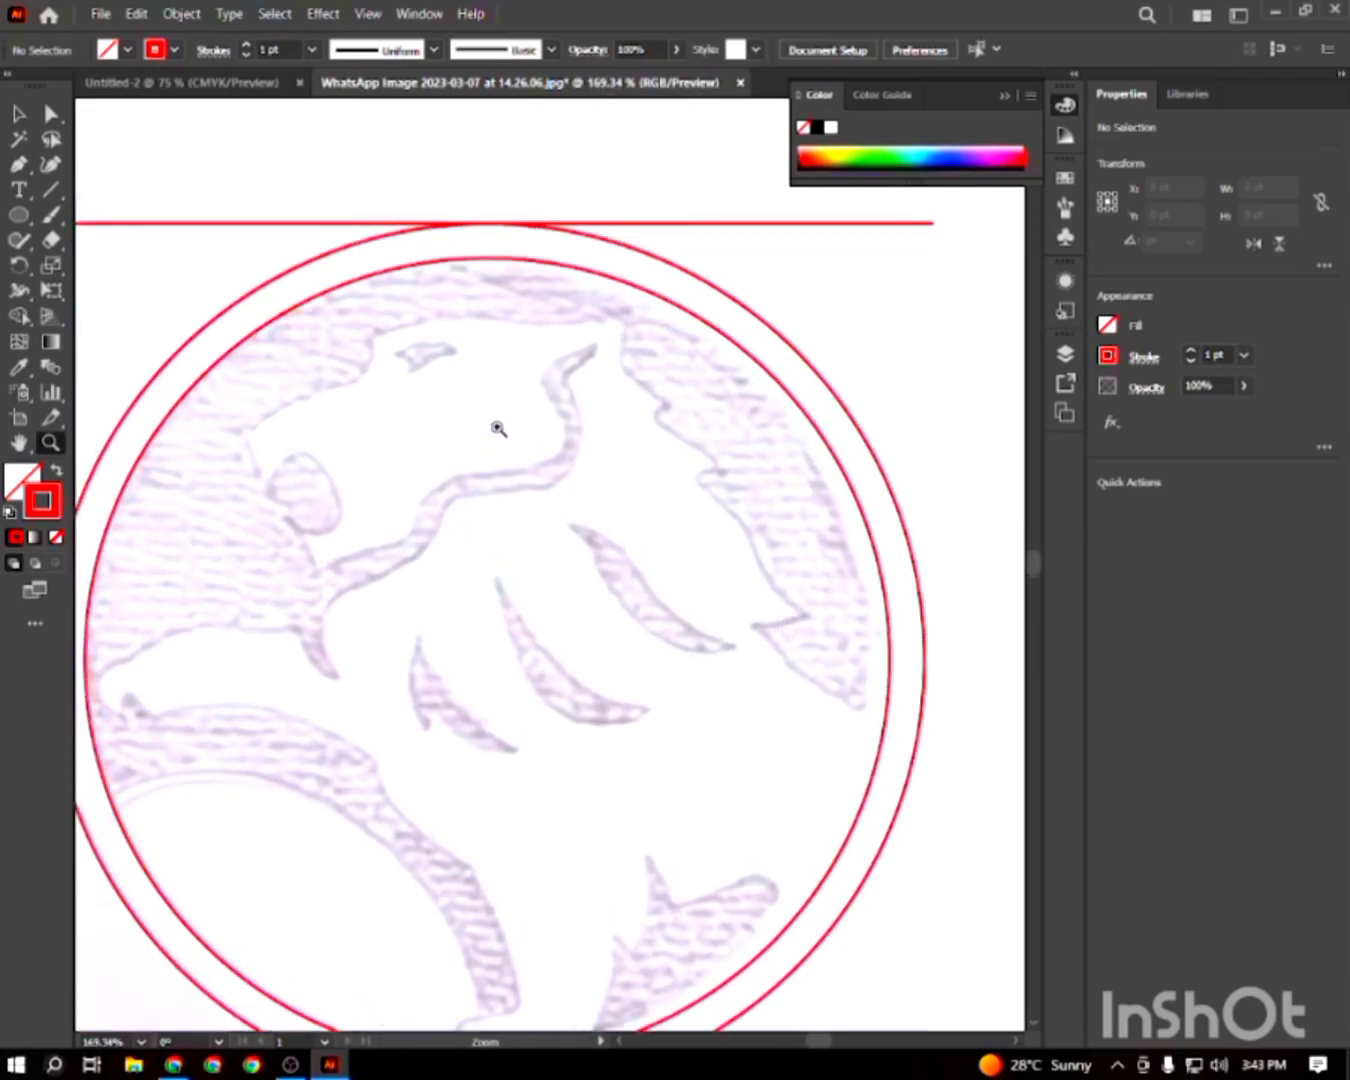
key(p)
click(622, 316)
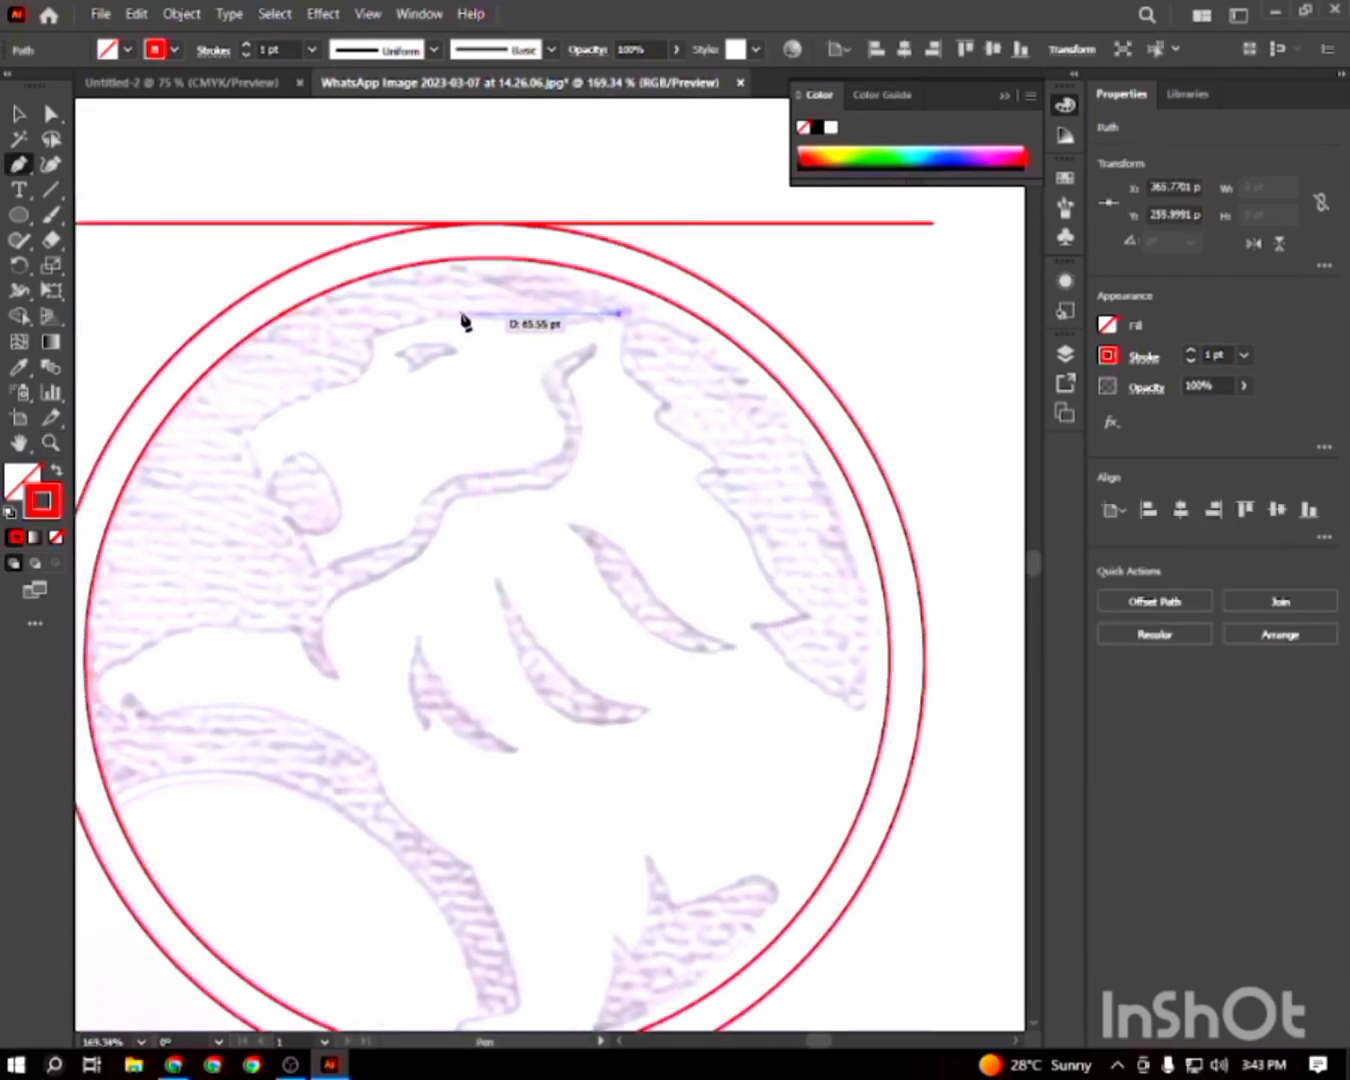
click(456, 312)
drag(455, 312, 366, 340)
drag(366, 340, 220, 433)
click(244, 430)
click(265, 488)
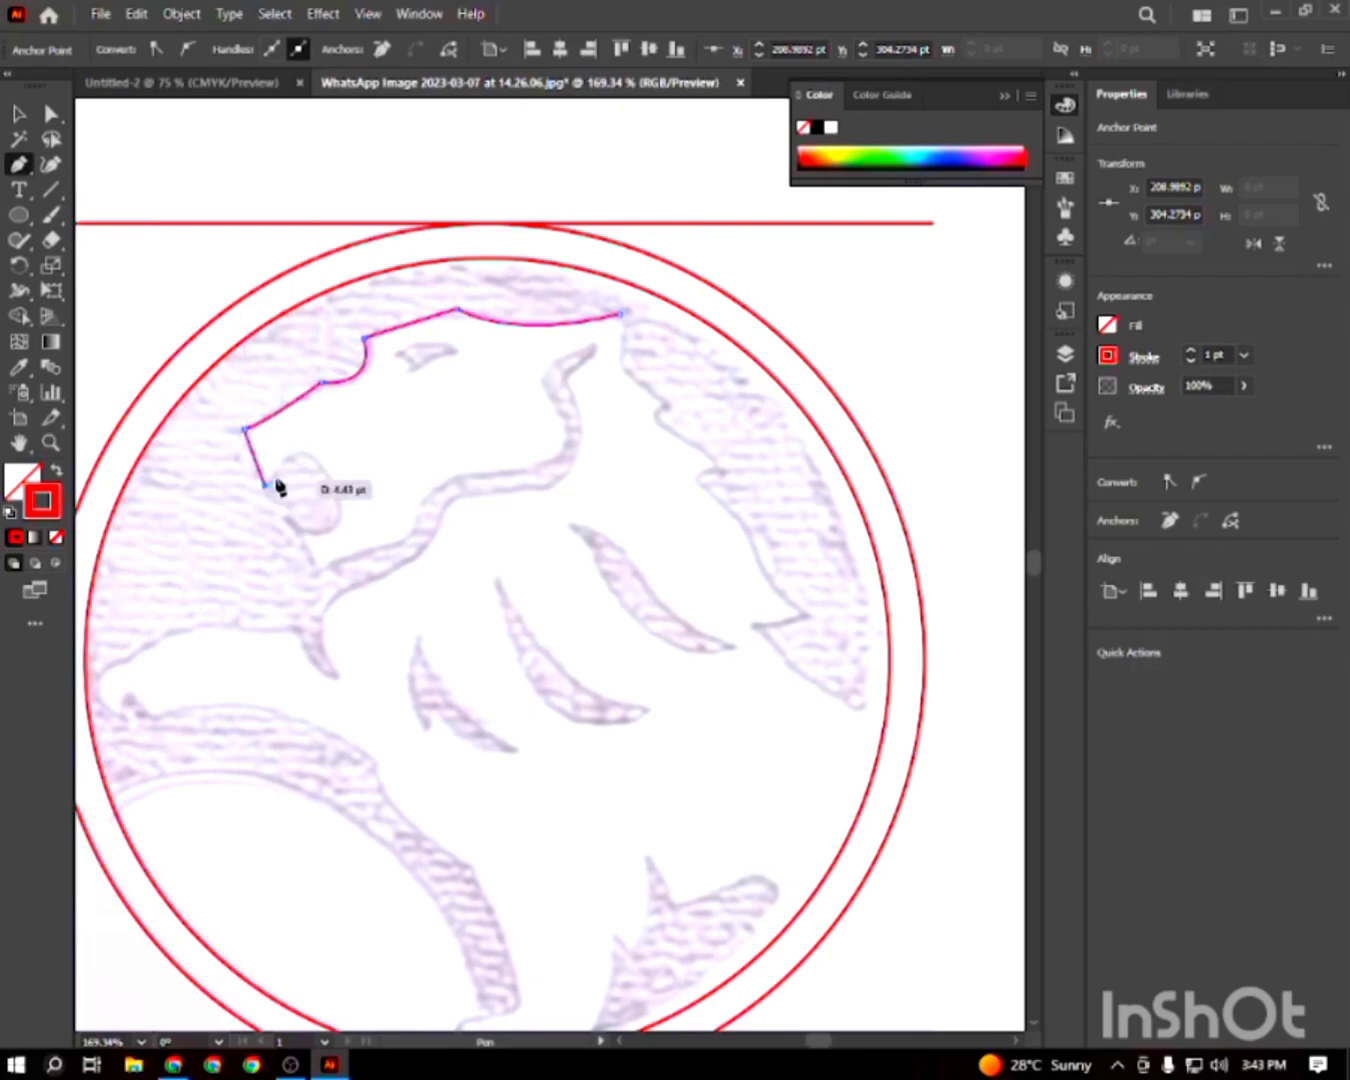
Continue the path around the rounded nose and straight down to the front of the mouth
drag(327, 478, 207, 442)
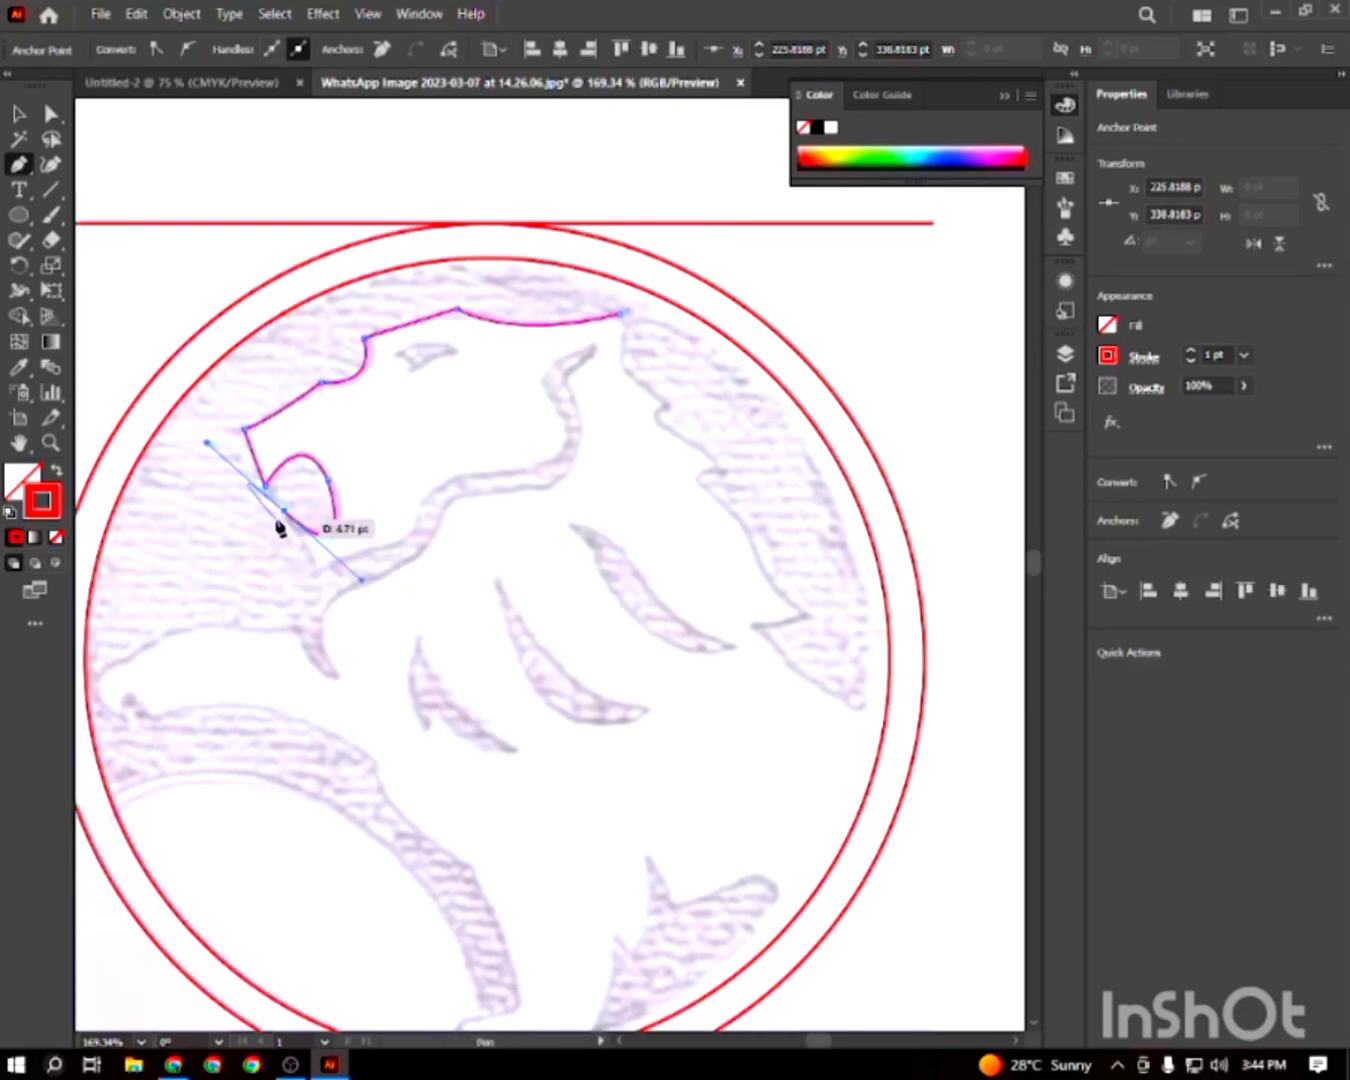
drag(287, 514, 326, 578)
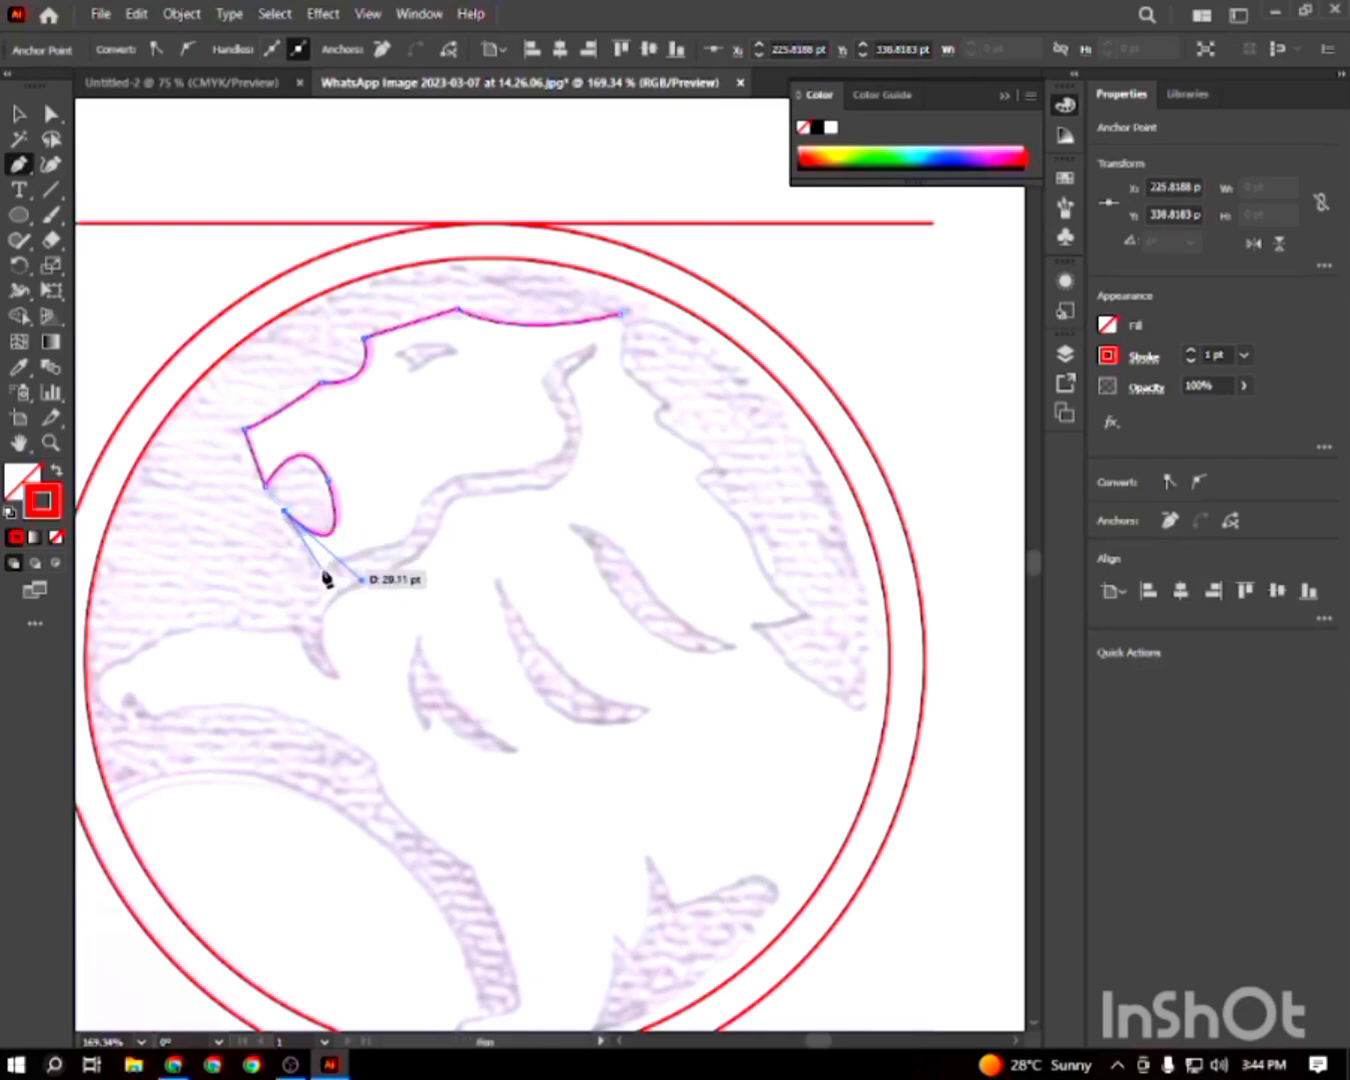
click(322, 571)
Trace the upper edge of the mouth line up to the bend near its tip, undoing and redrawing the misplaced curve
drag(401, 546, 398, 470)
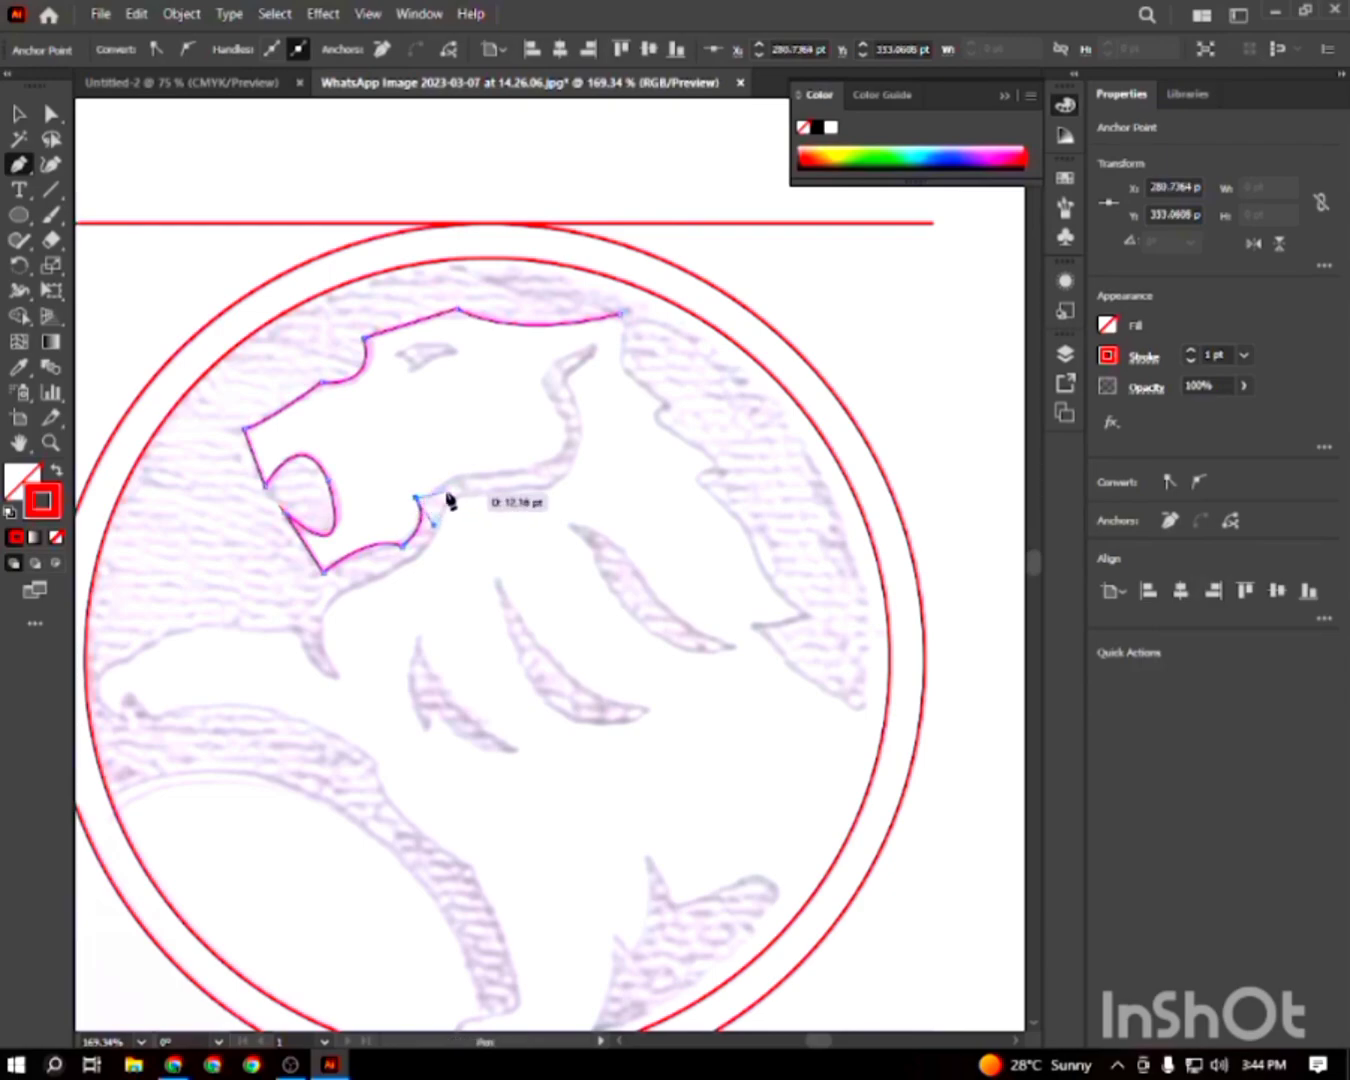
key(ctrl)
key(ctrl+z)
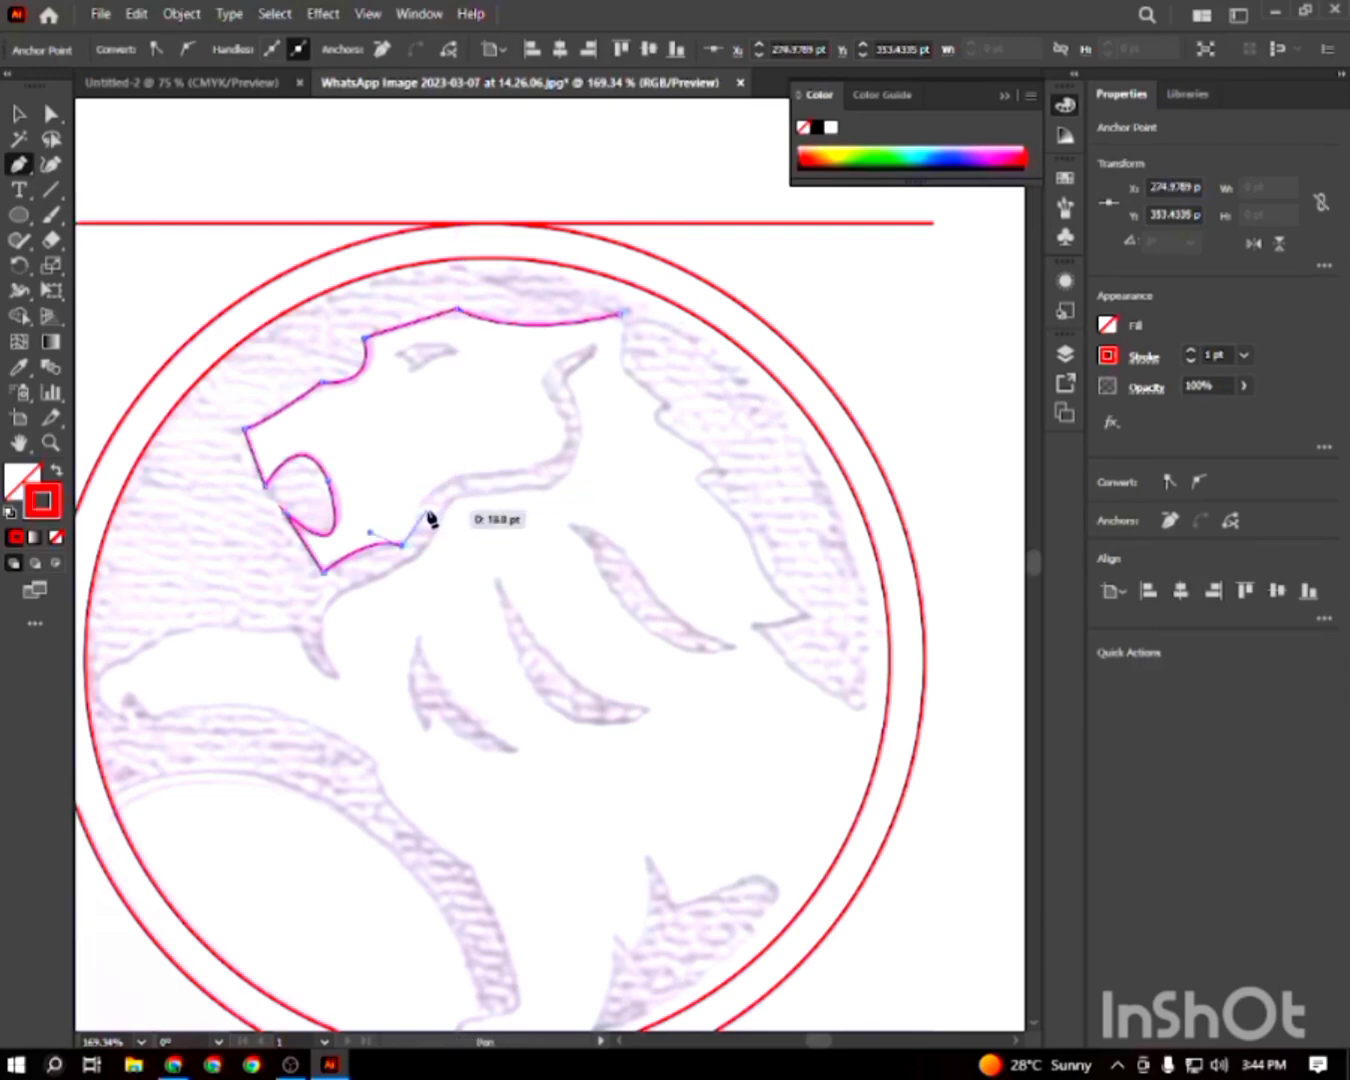
drag(424, 502, 413, 485)
click(424, 502)
drag(507, 487, 543, 494)
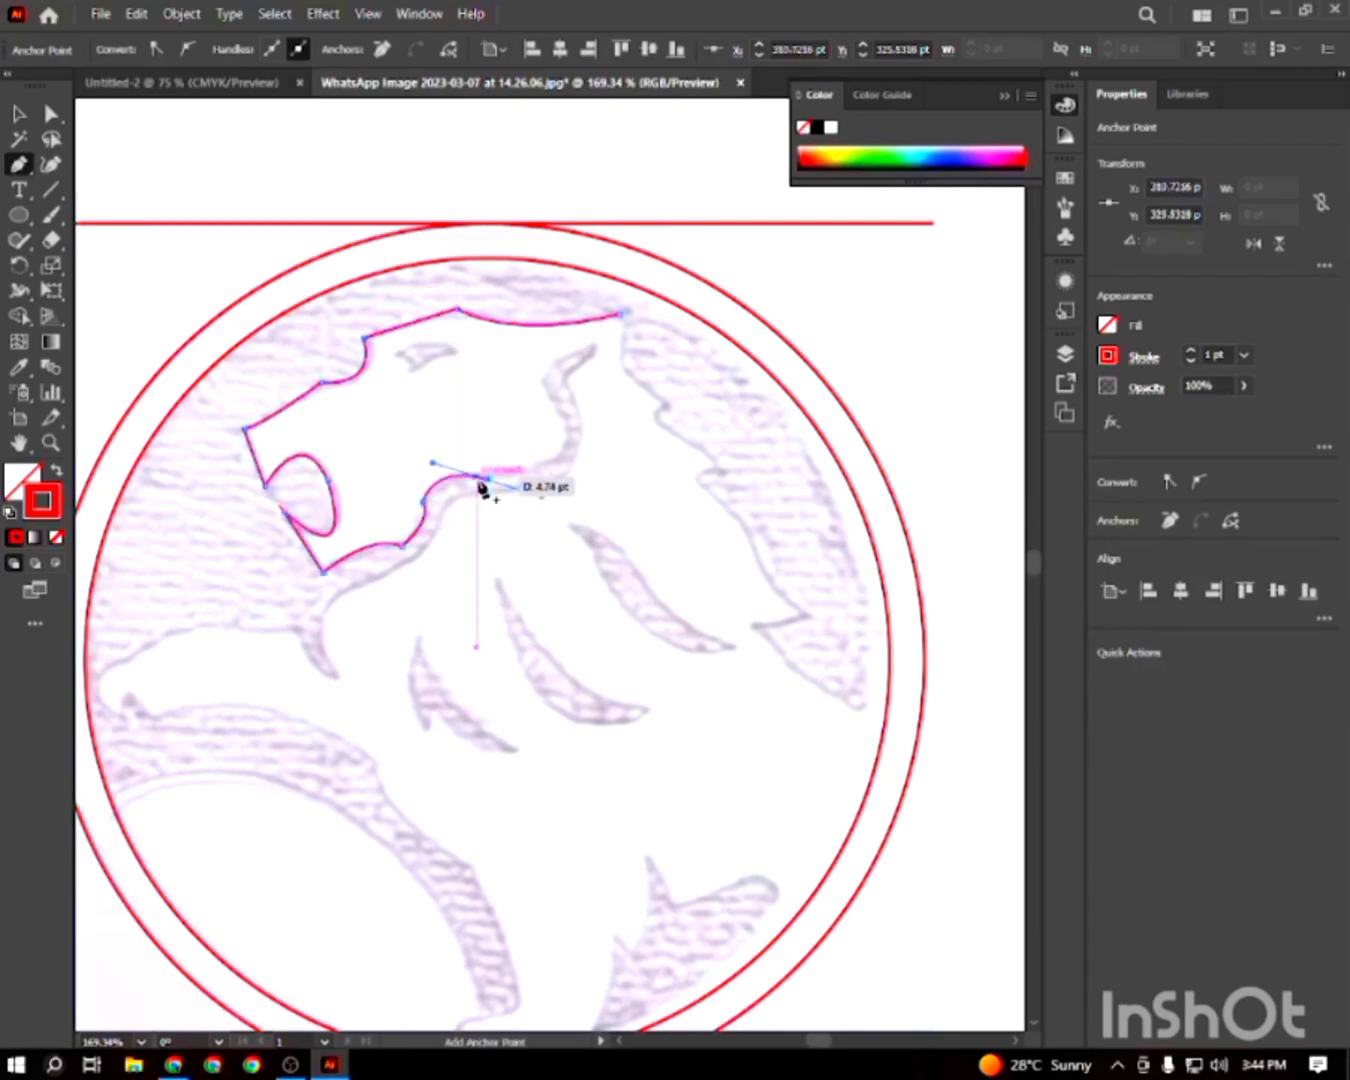
click(489, 480)
drag(541, 382, 463, 295)
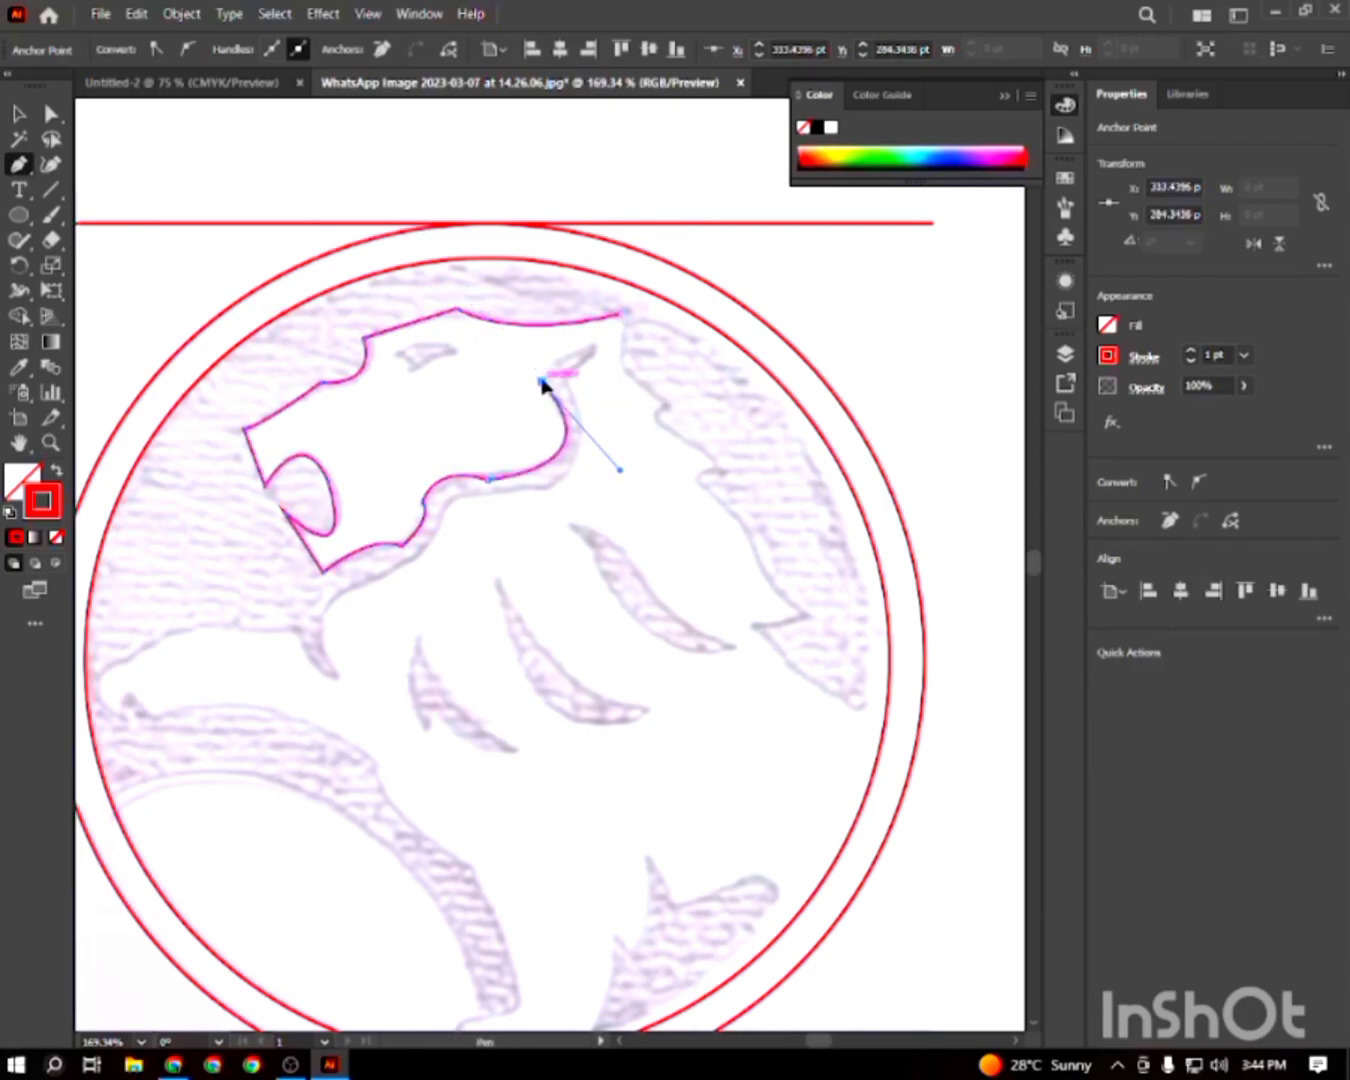
Curve the path around the upper tip of the mouth line and back onto its lower edge
drag(596, 349, 632, 361)
click(598, 351)
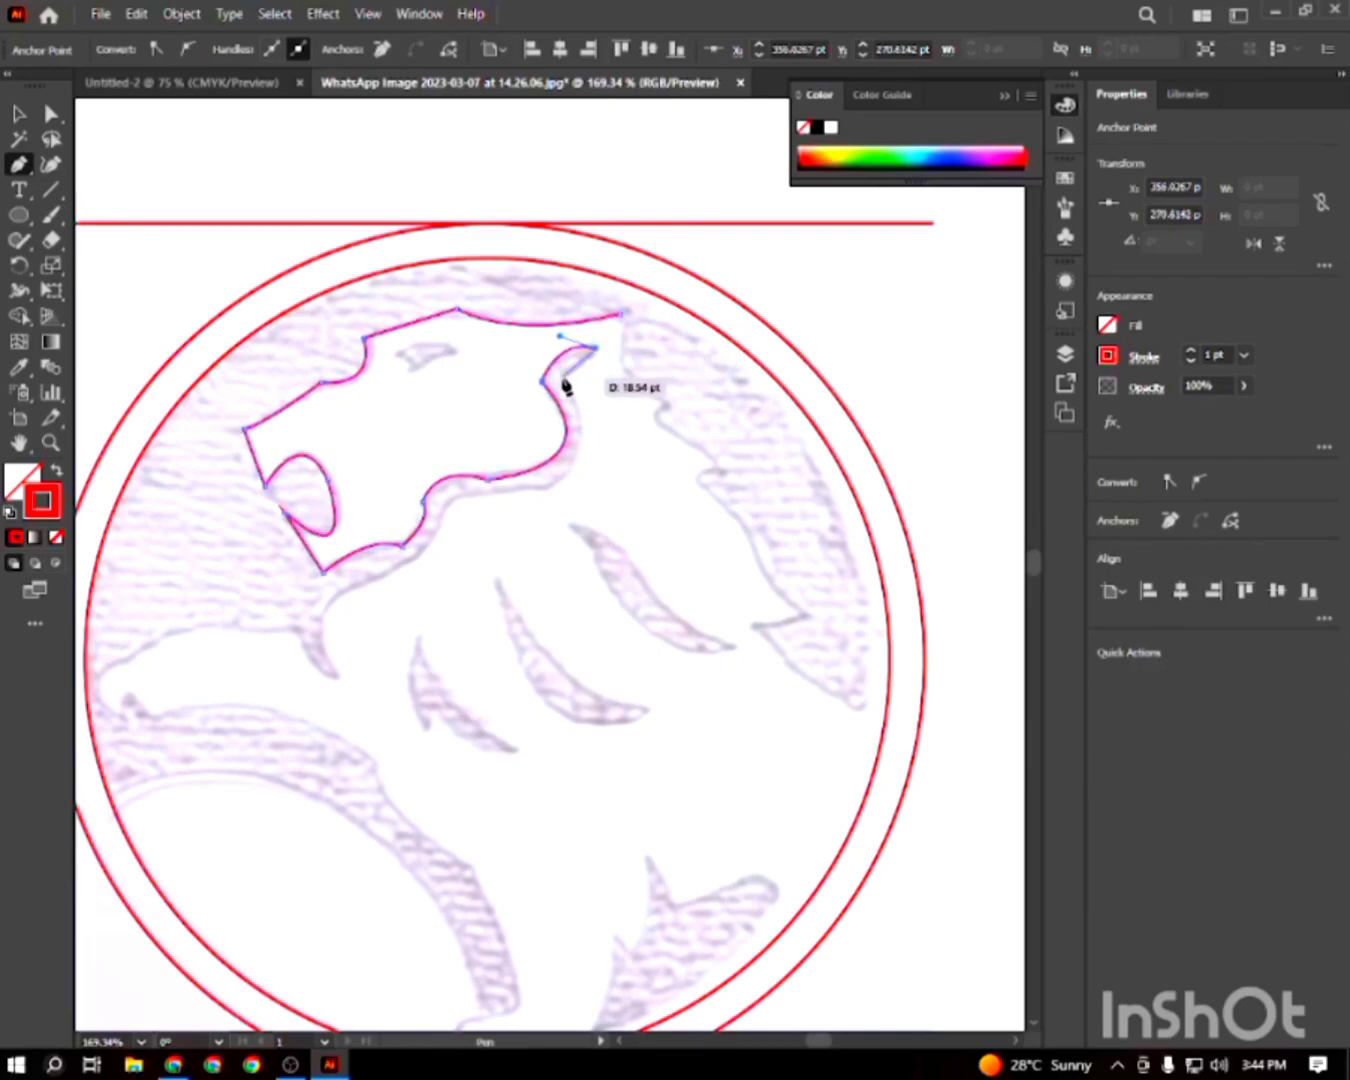
drag(568, 377, 540, 393)
click(569, 376)
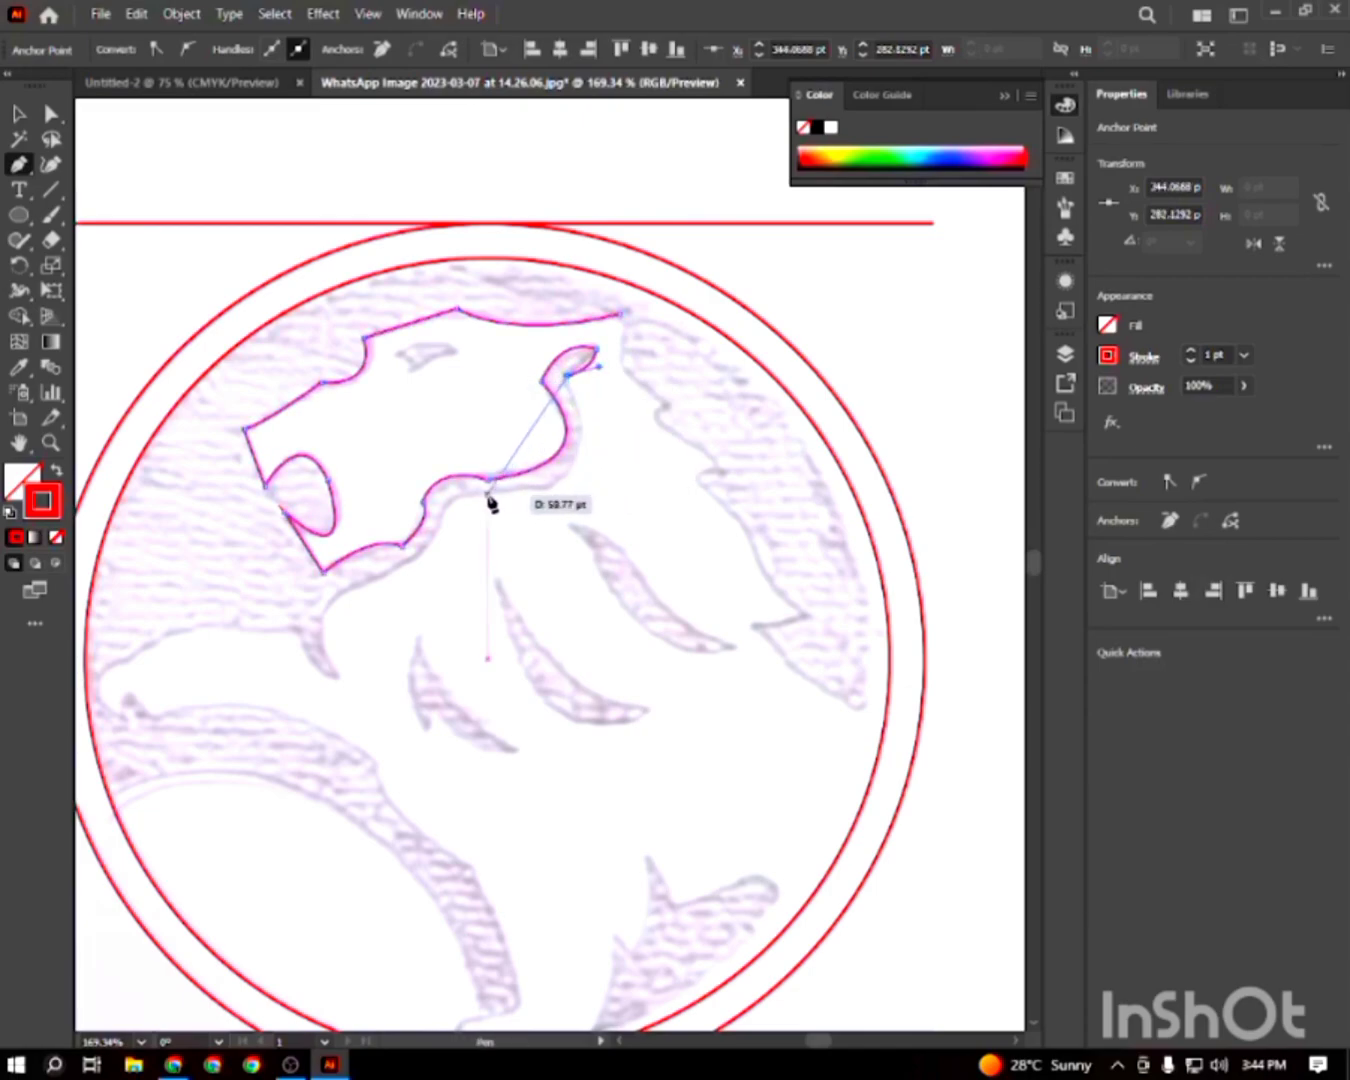
Trace the lower edge of the mouth line back to the chin, undoing and redrawing the last curve
drag(456, 498, 272, 488)
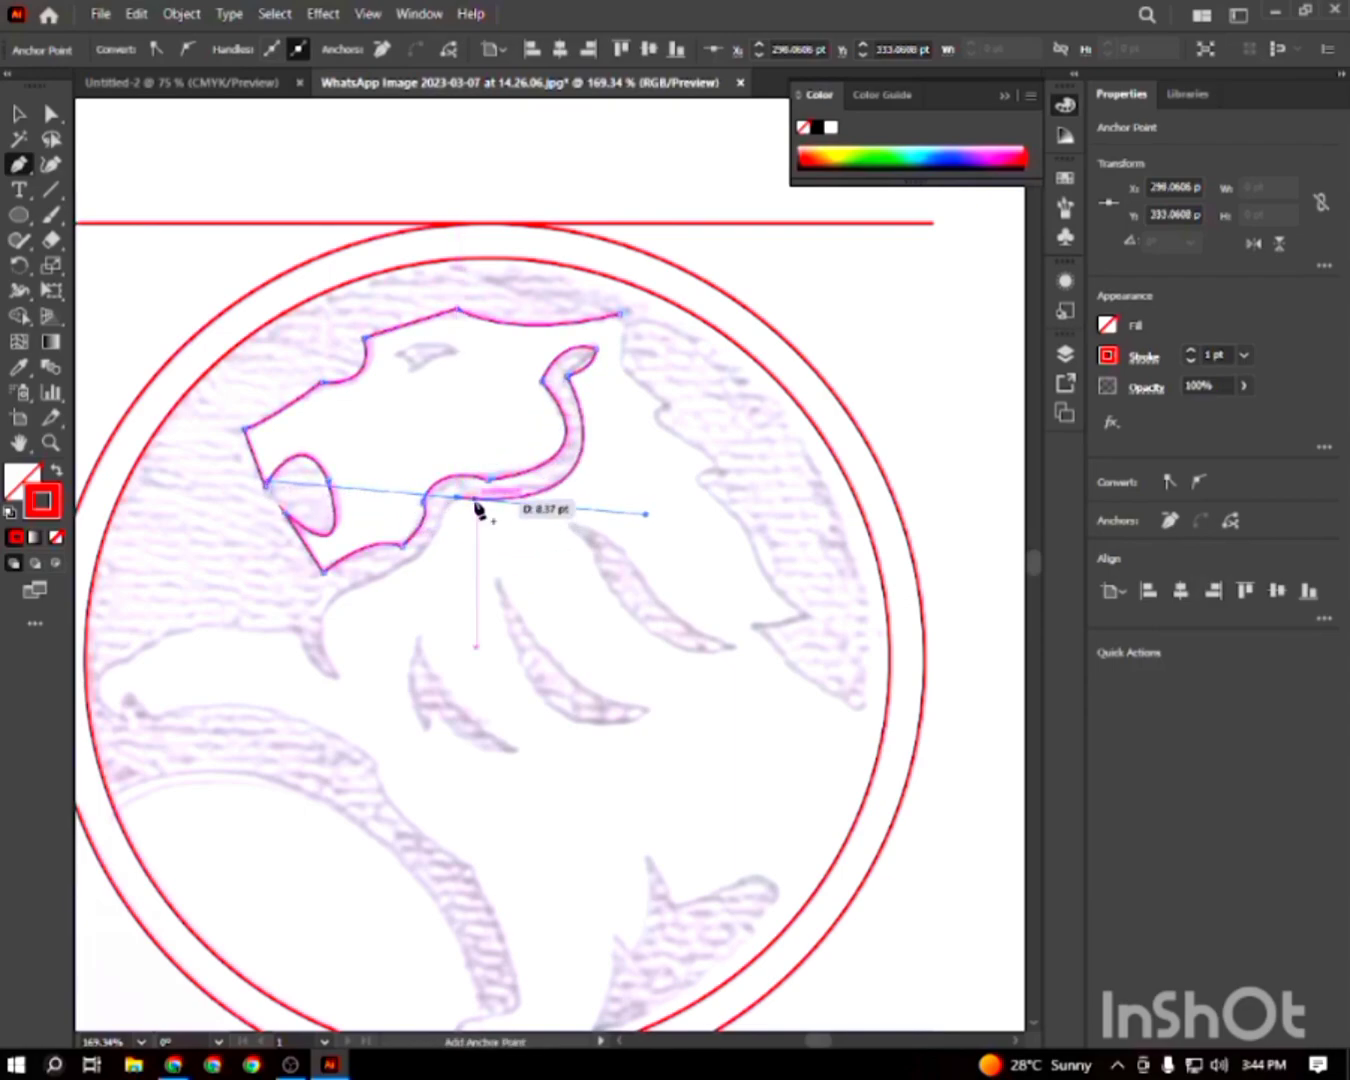
click(455, 498)
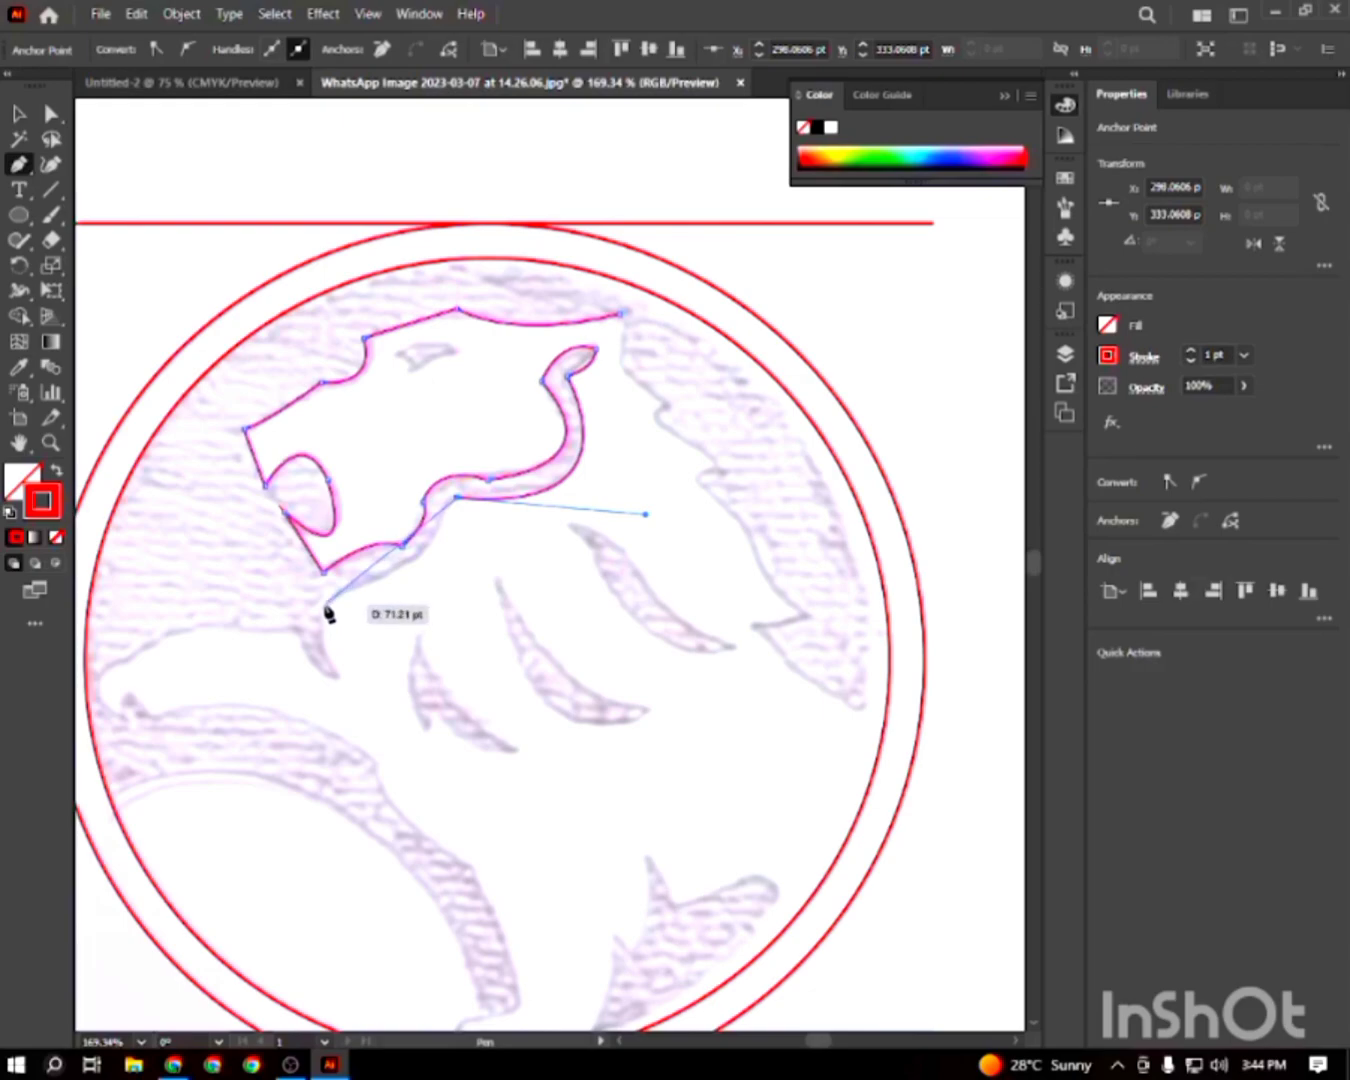
drag(321, 604, 231, 614)
click(319, 602)
key(ctrl+z)
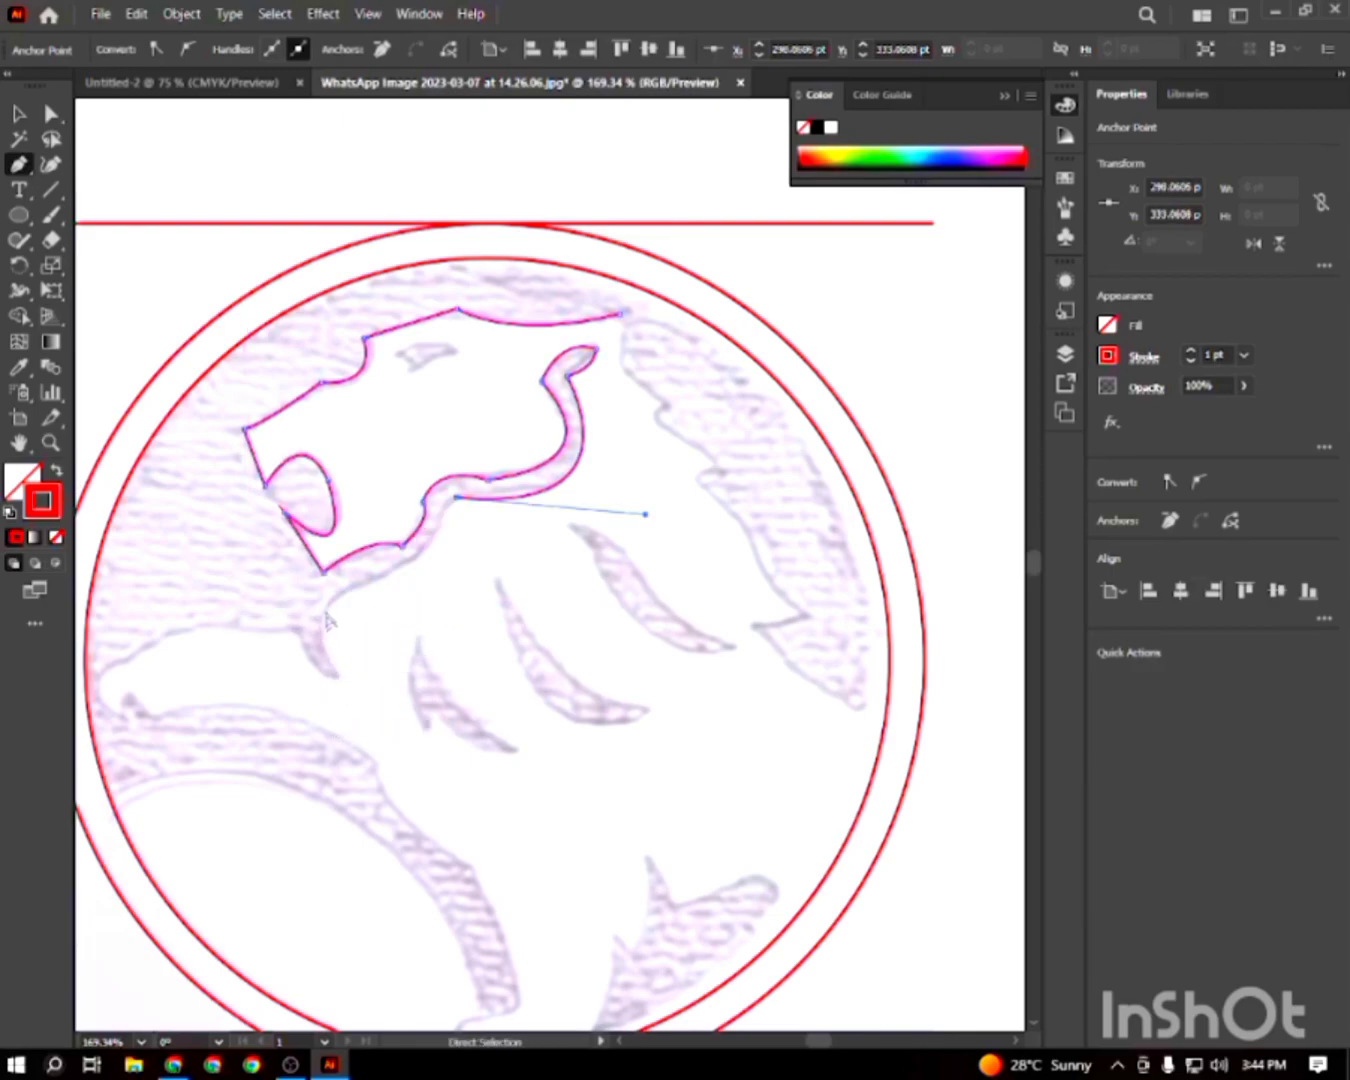
drag(326, 606, 192, 660)
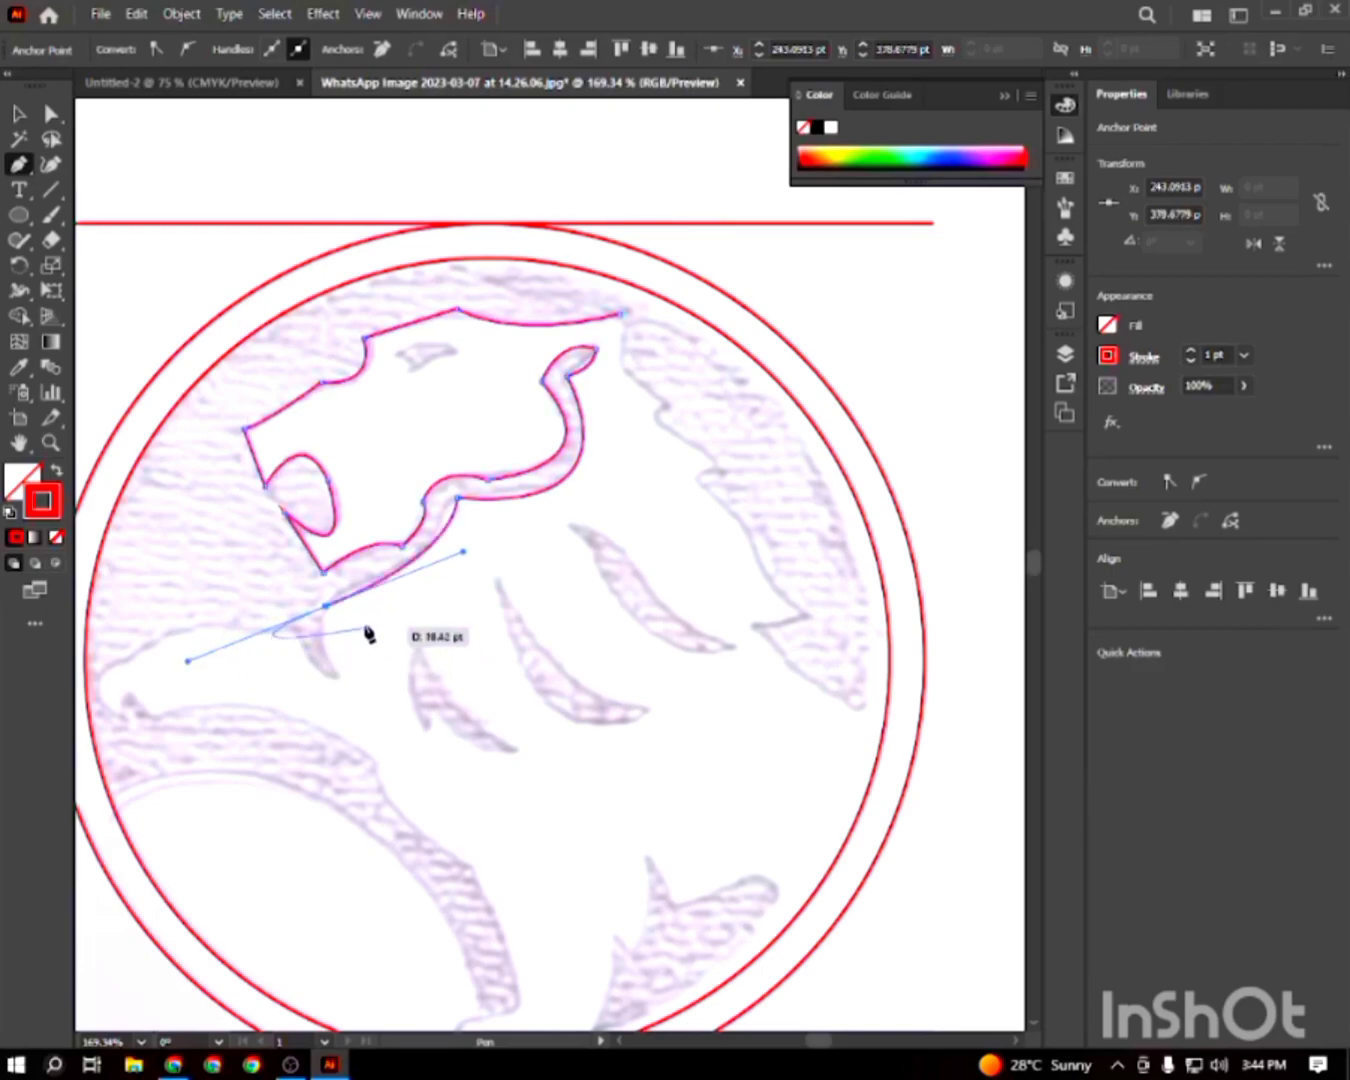
Continue the path from the chin around the small pointed spike beneath the mouth line and back up its other side
click(320, 608)
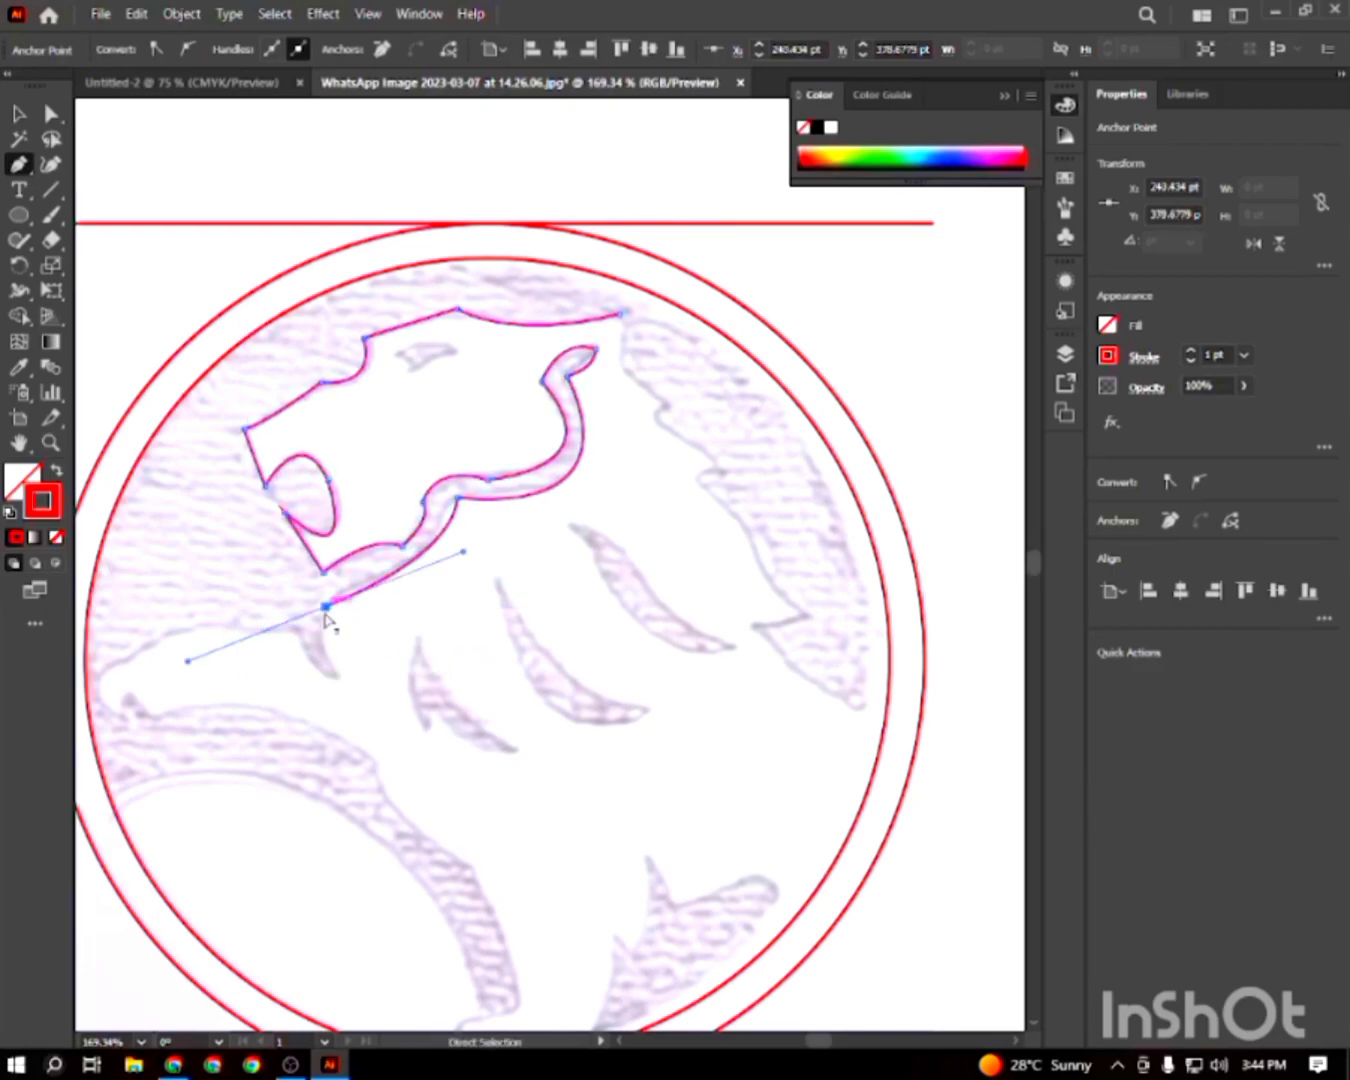
click(326, 608)
drag(342, 673, 286, 624)
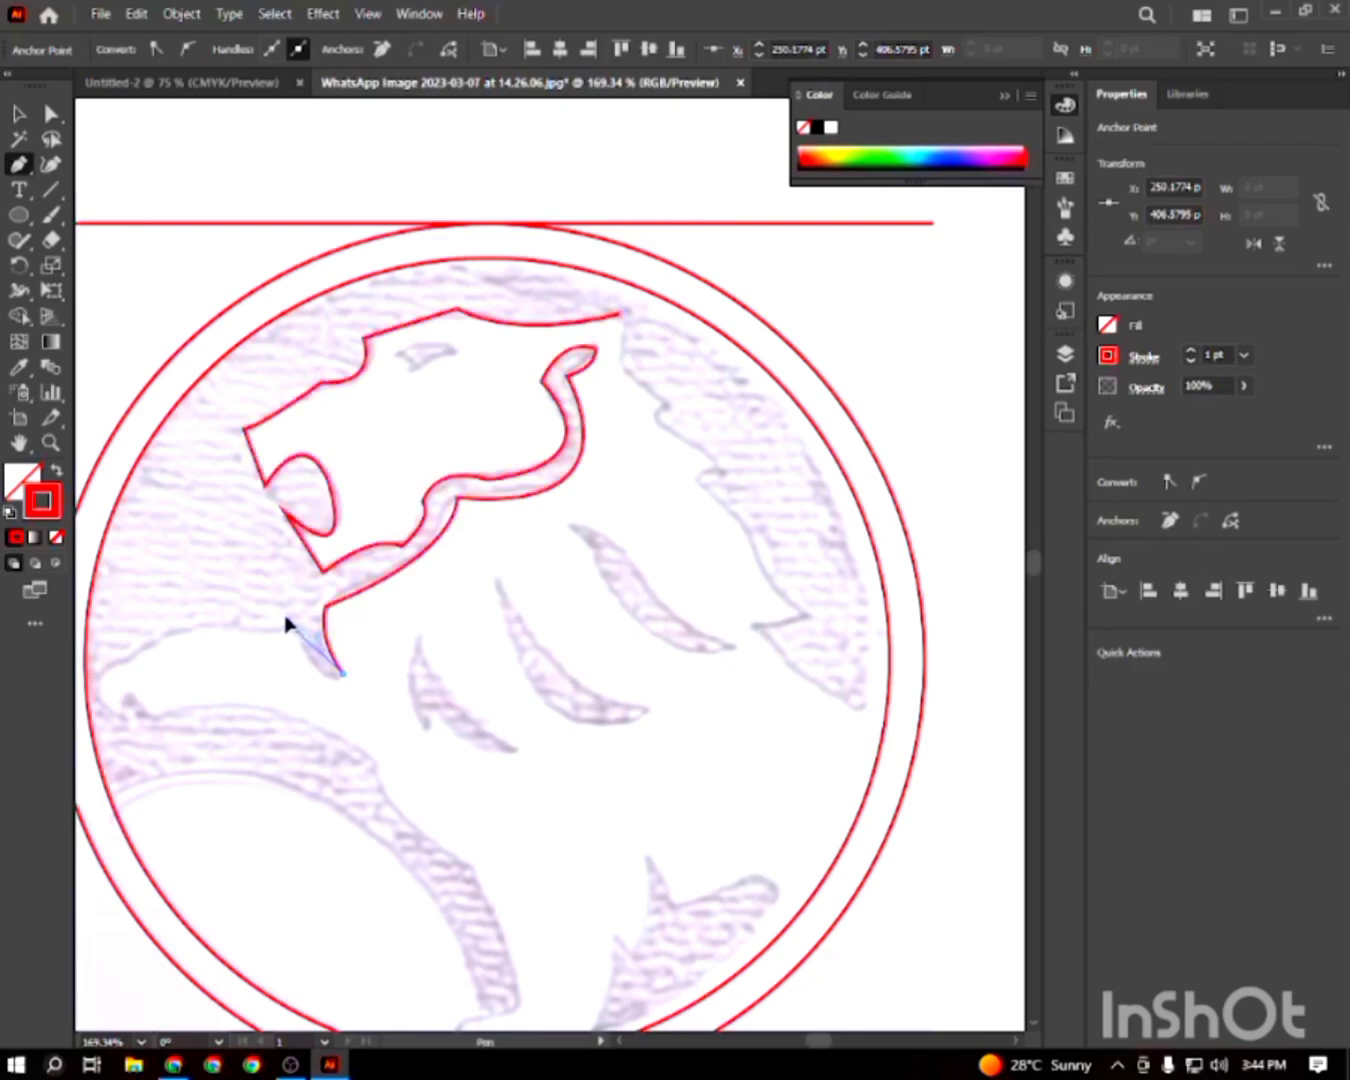
drag(232, 556, 258, 544)
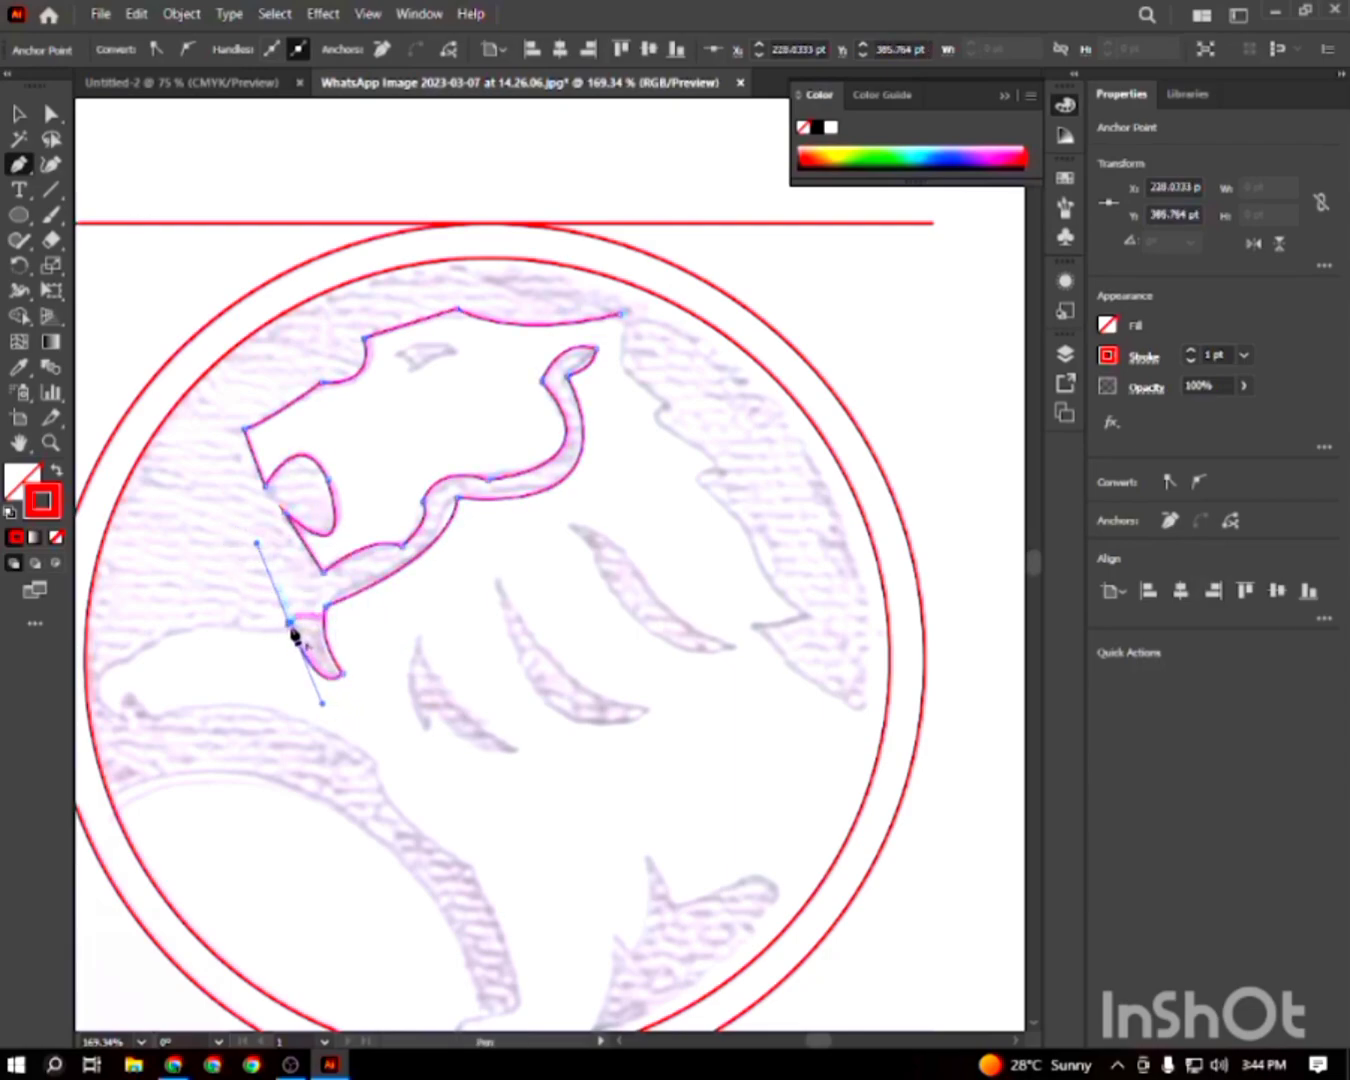
Trace the upper edge of the outstretched foreleg toward the inner circle, then around its rounded end and small notch
drag(292, 629, 184, 741)
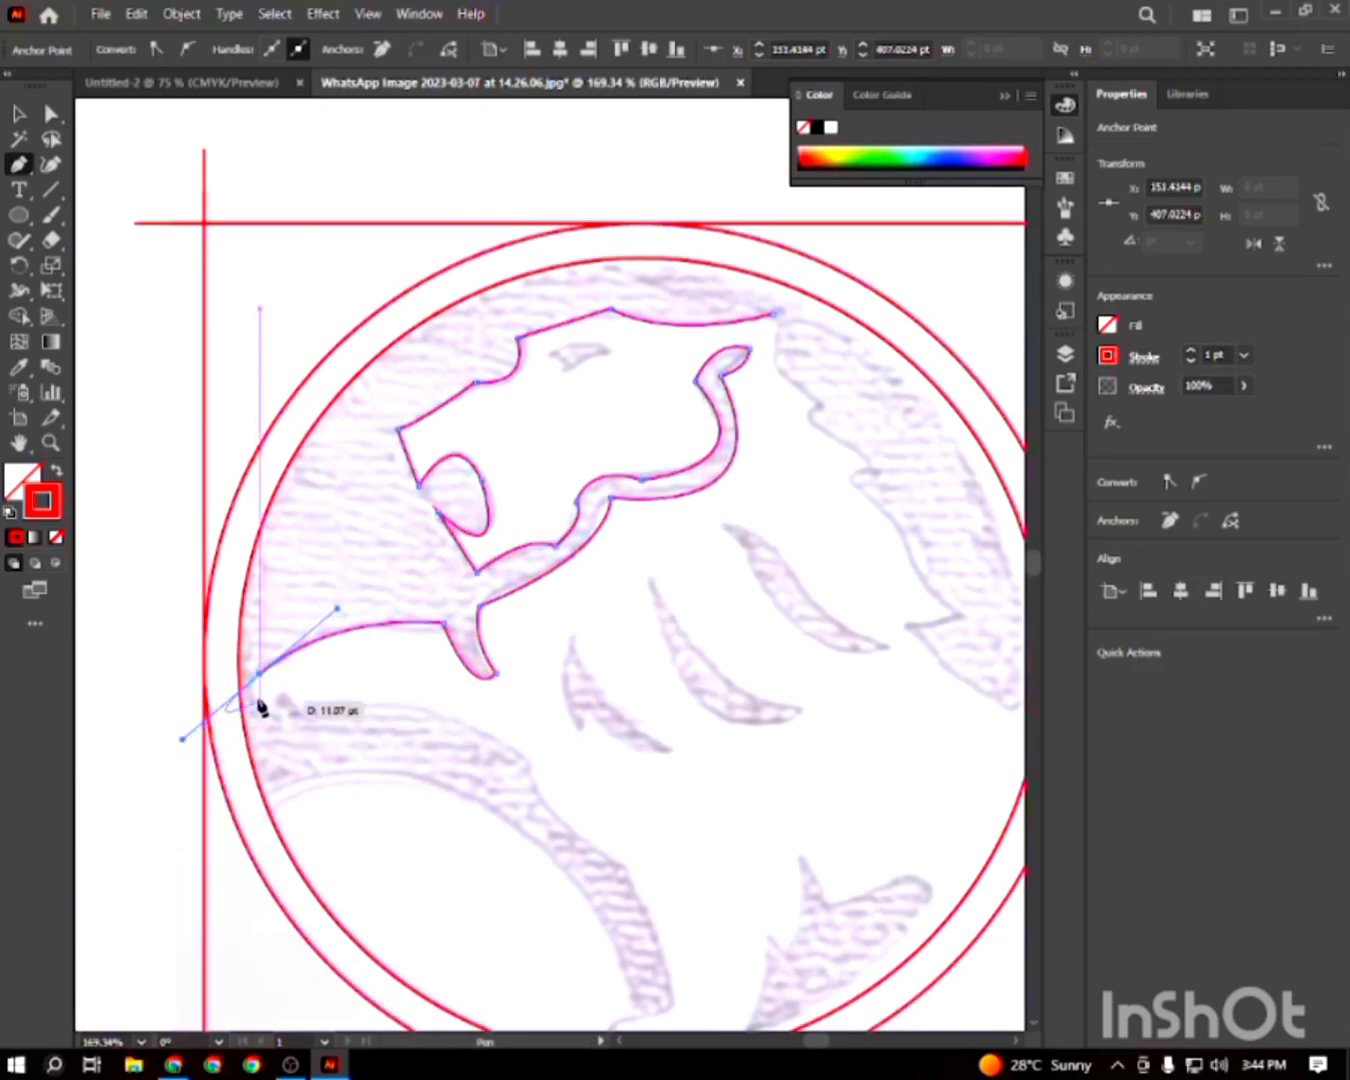
click(260, 676)
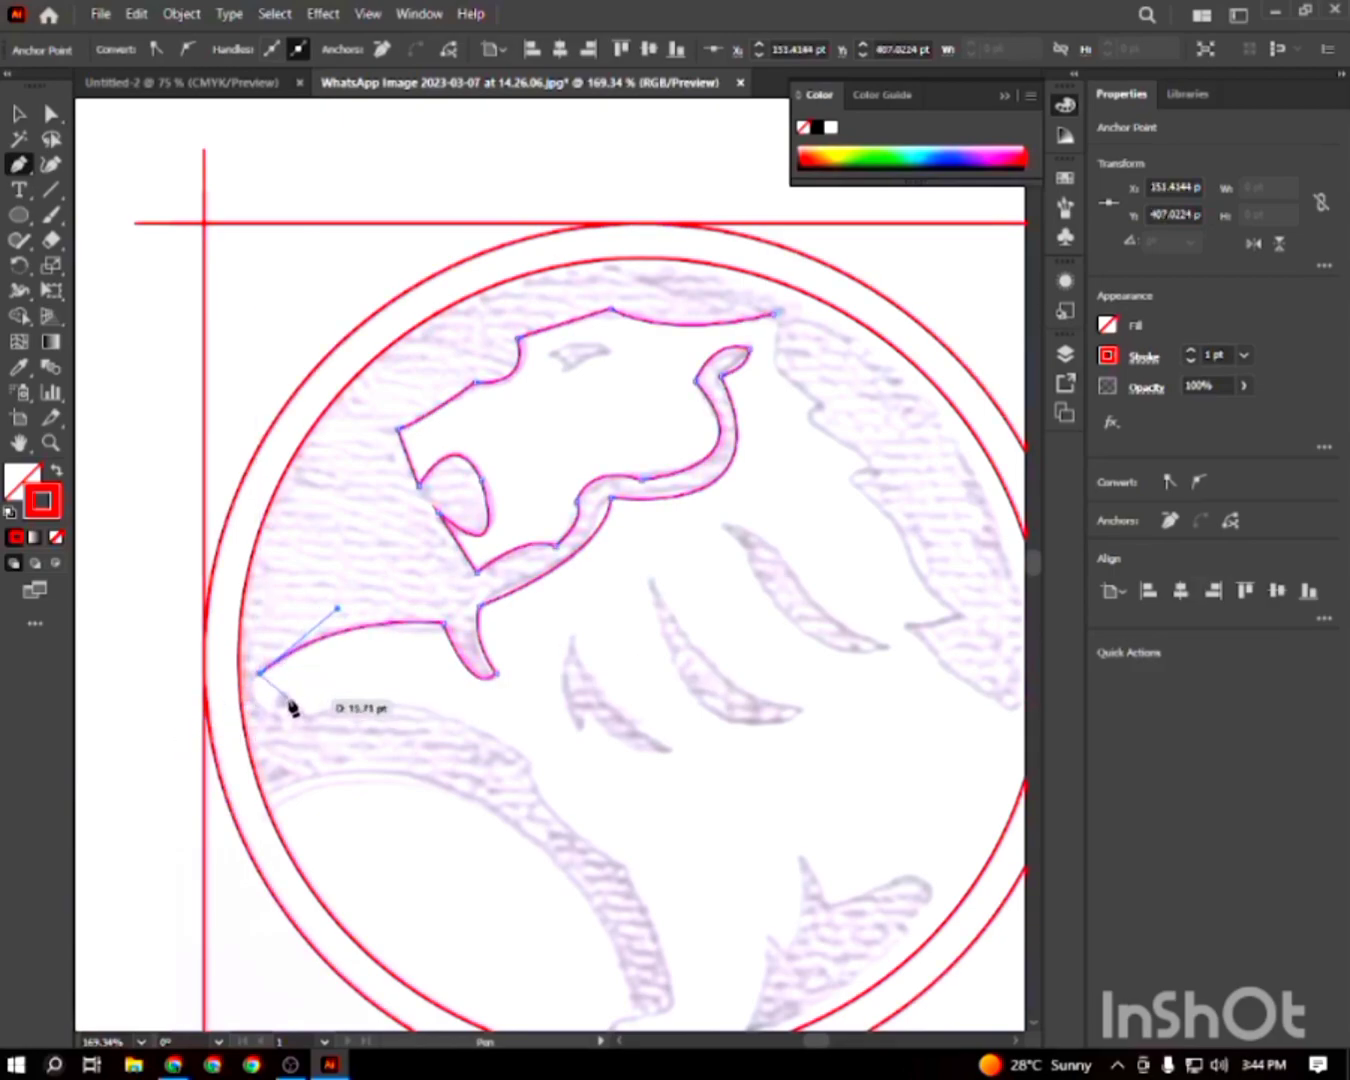
drag(276, 712, 326, 771)
click(276, 712)
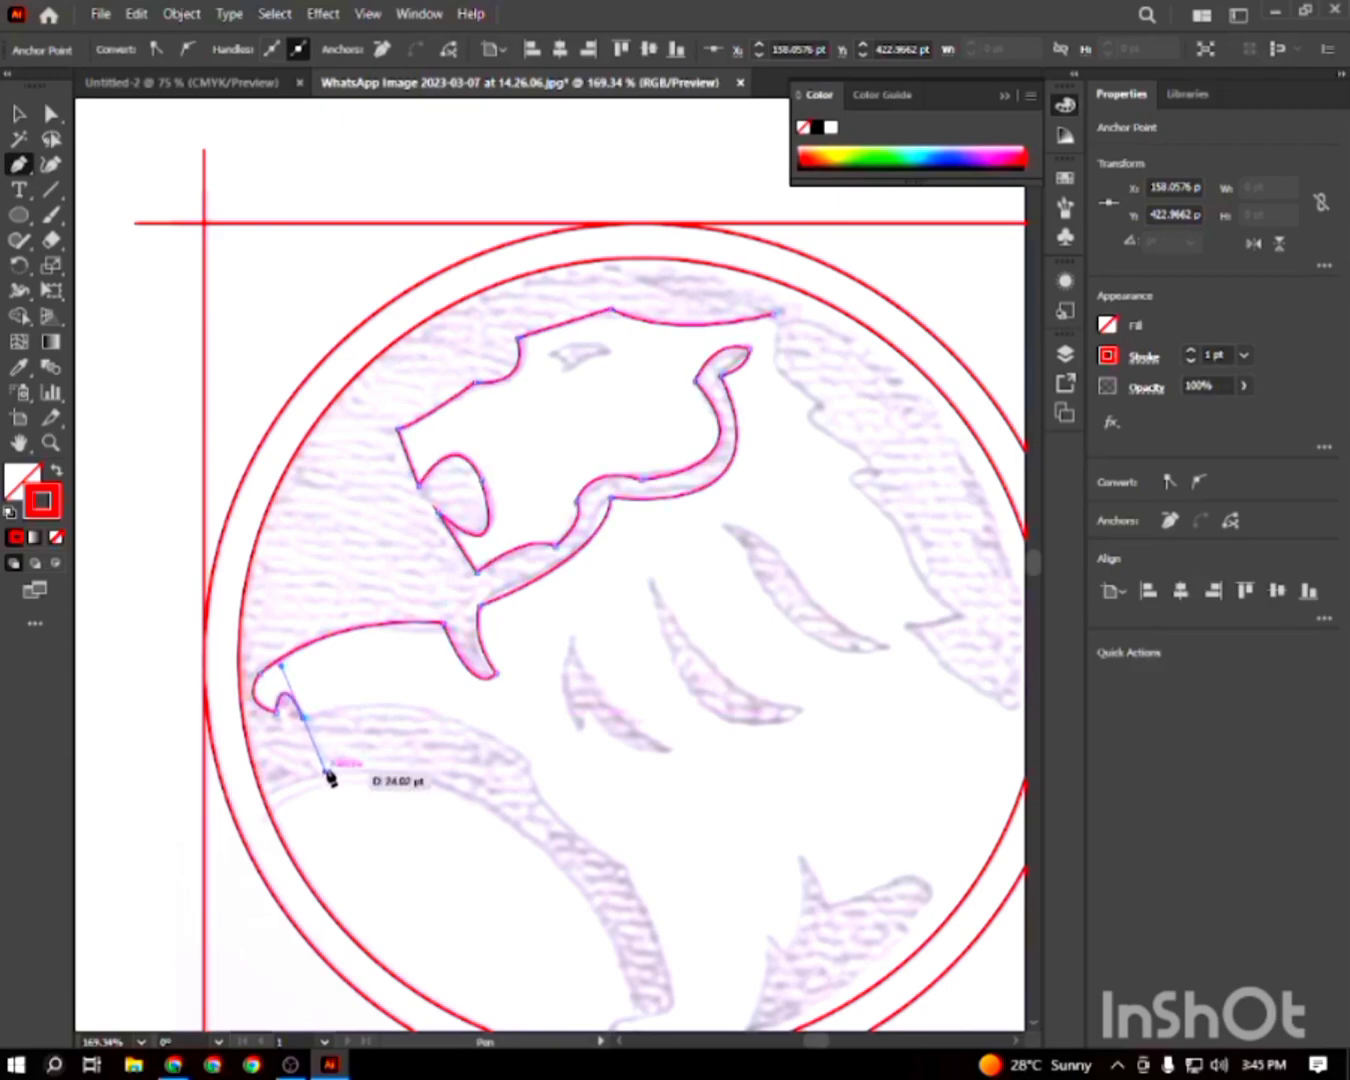
click(304, 719)
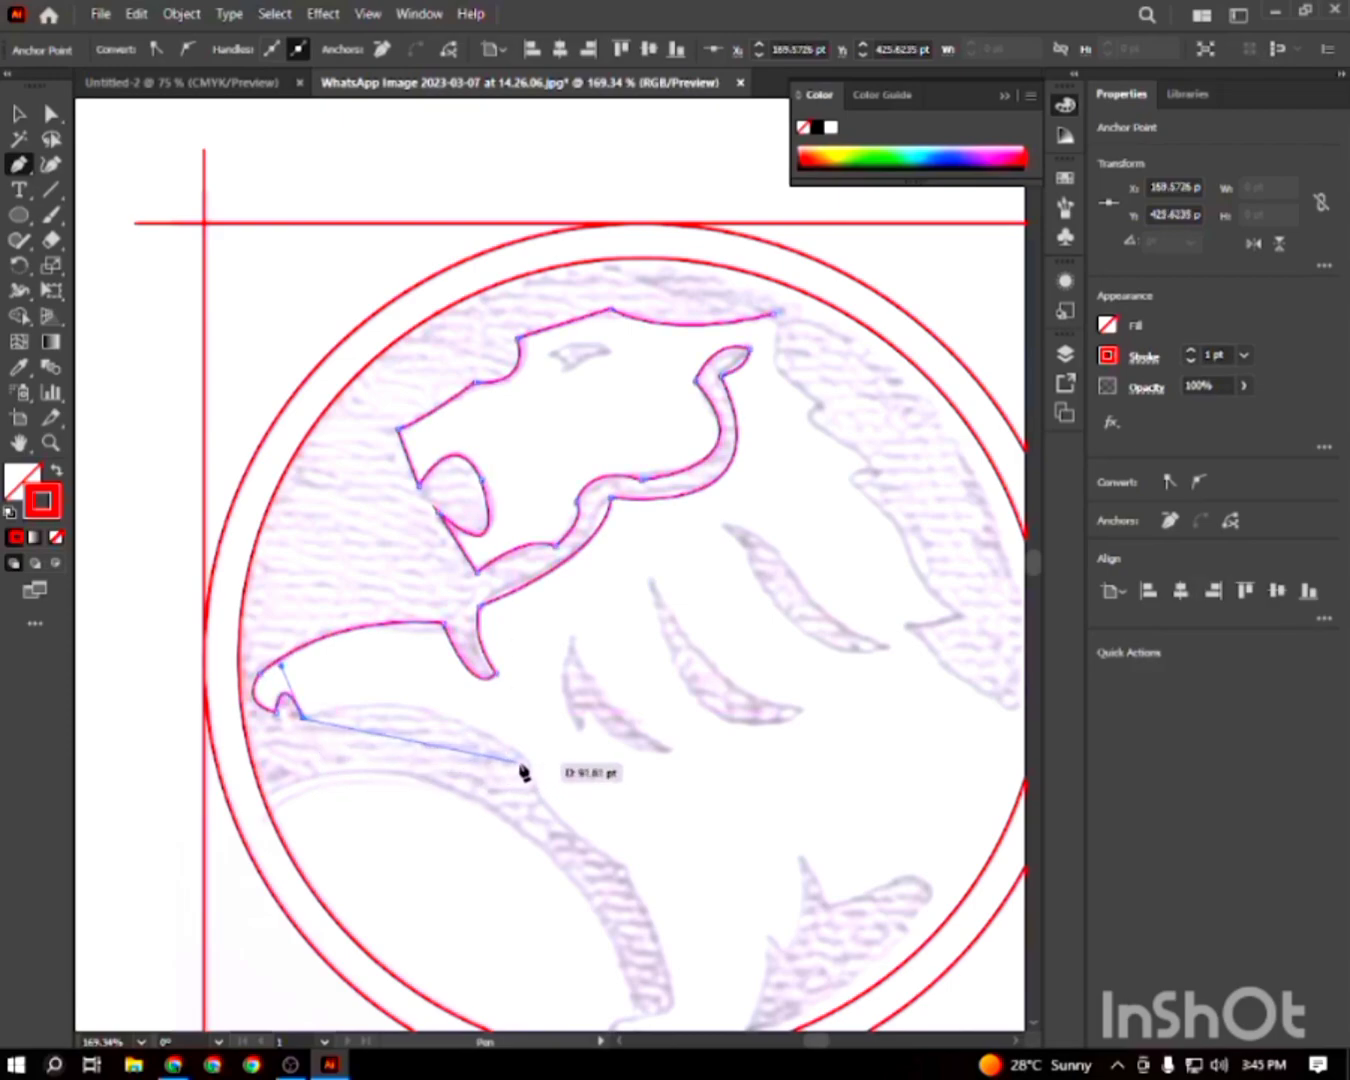
Trace the foreleg's lower edge in curved segments down to the inner circle with the Pen tool and end the path
drag(531, 763, 513, 652)
key(space)
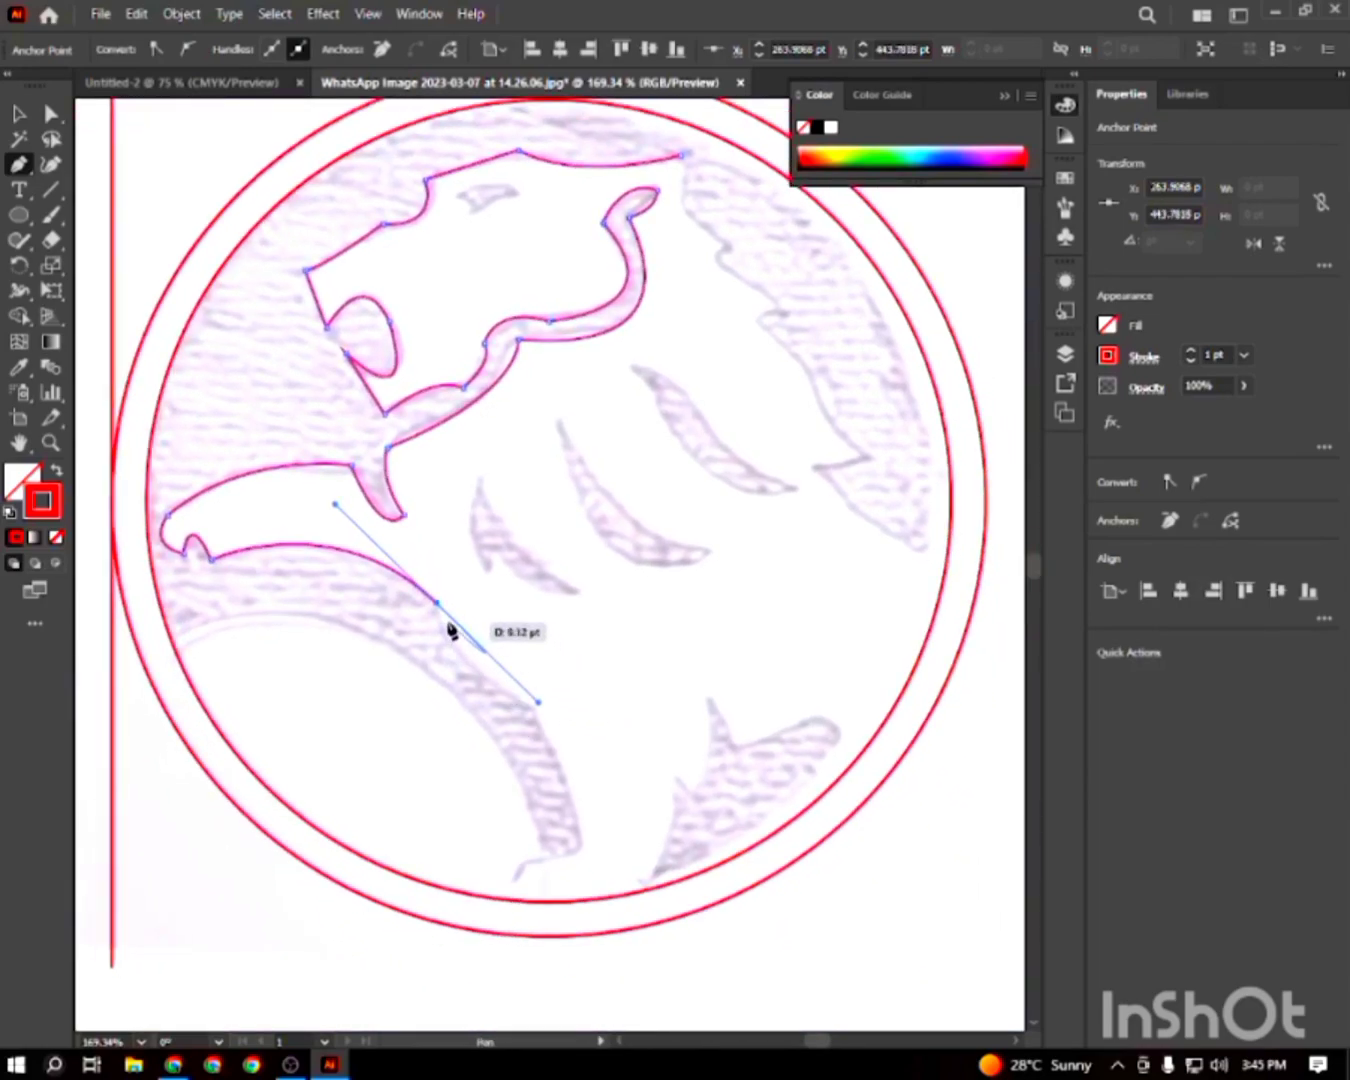
drag(440, 612, 626, 742)
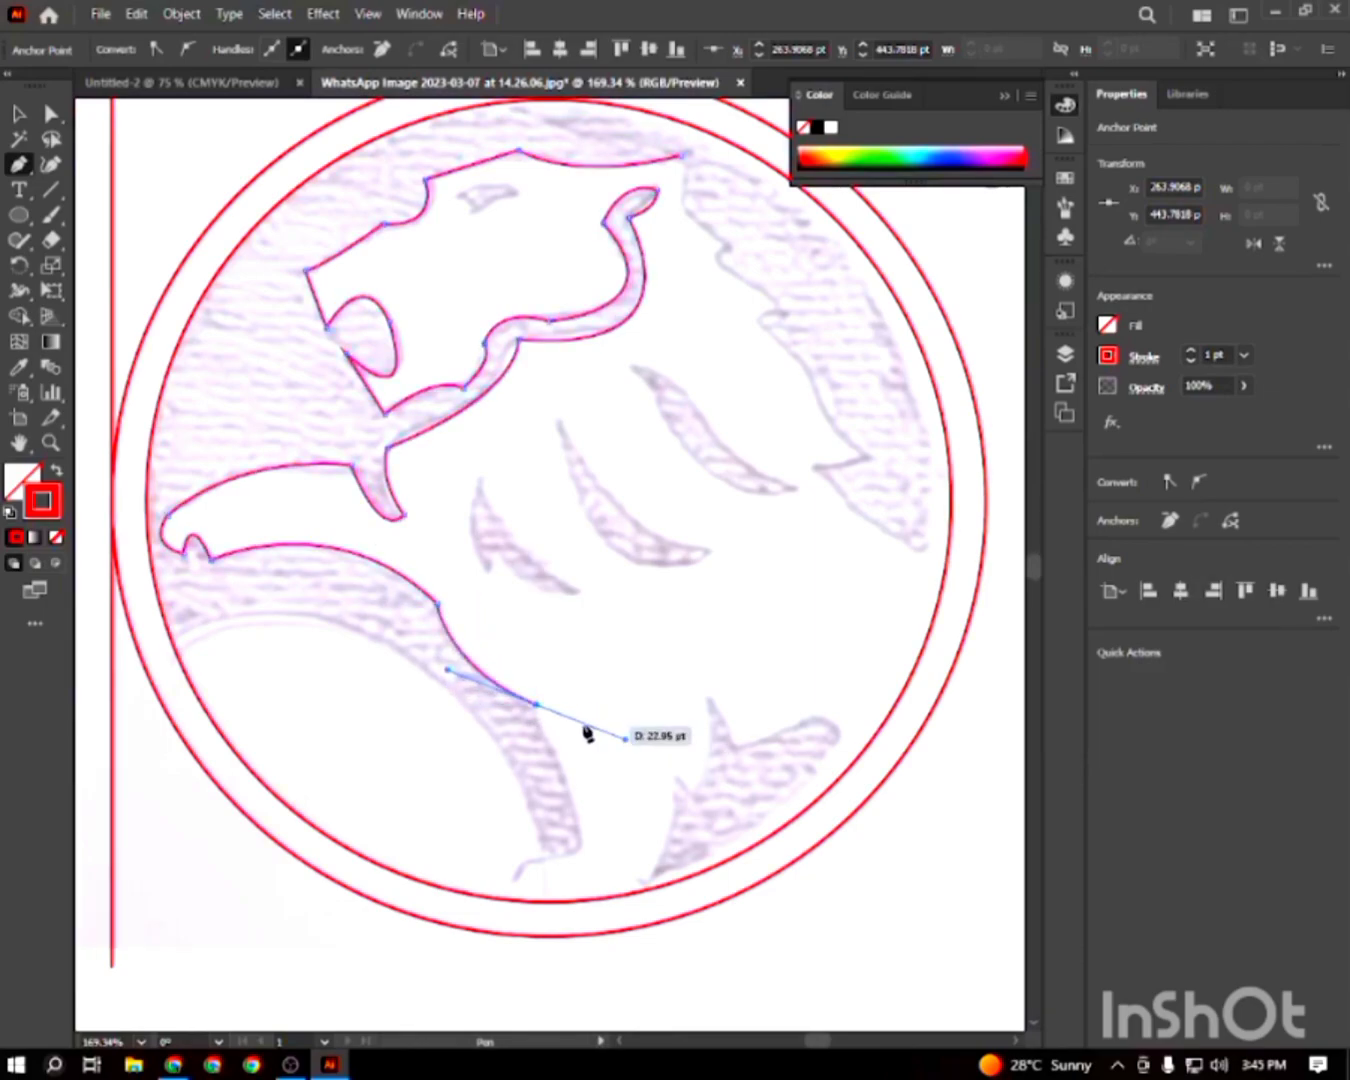
drag(541, 710, 588, 910)
drag(587, 906, 537, 774)
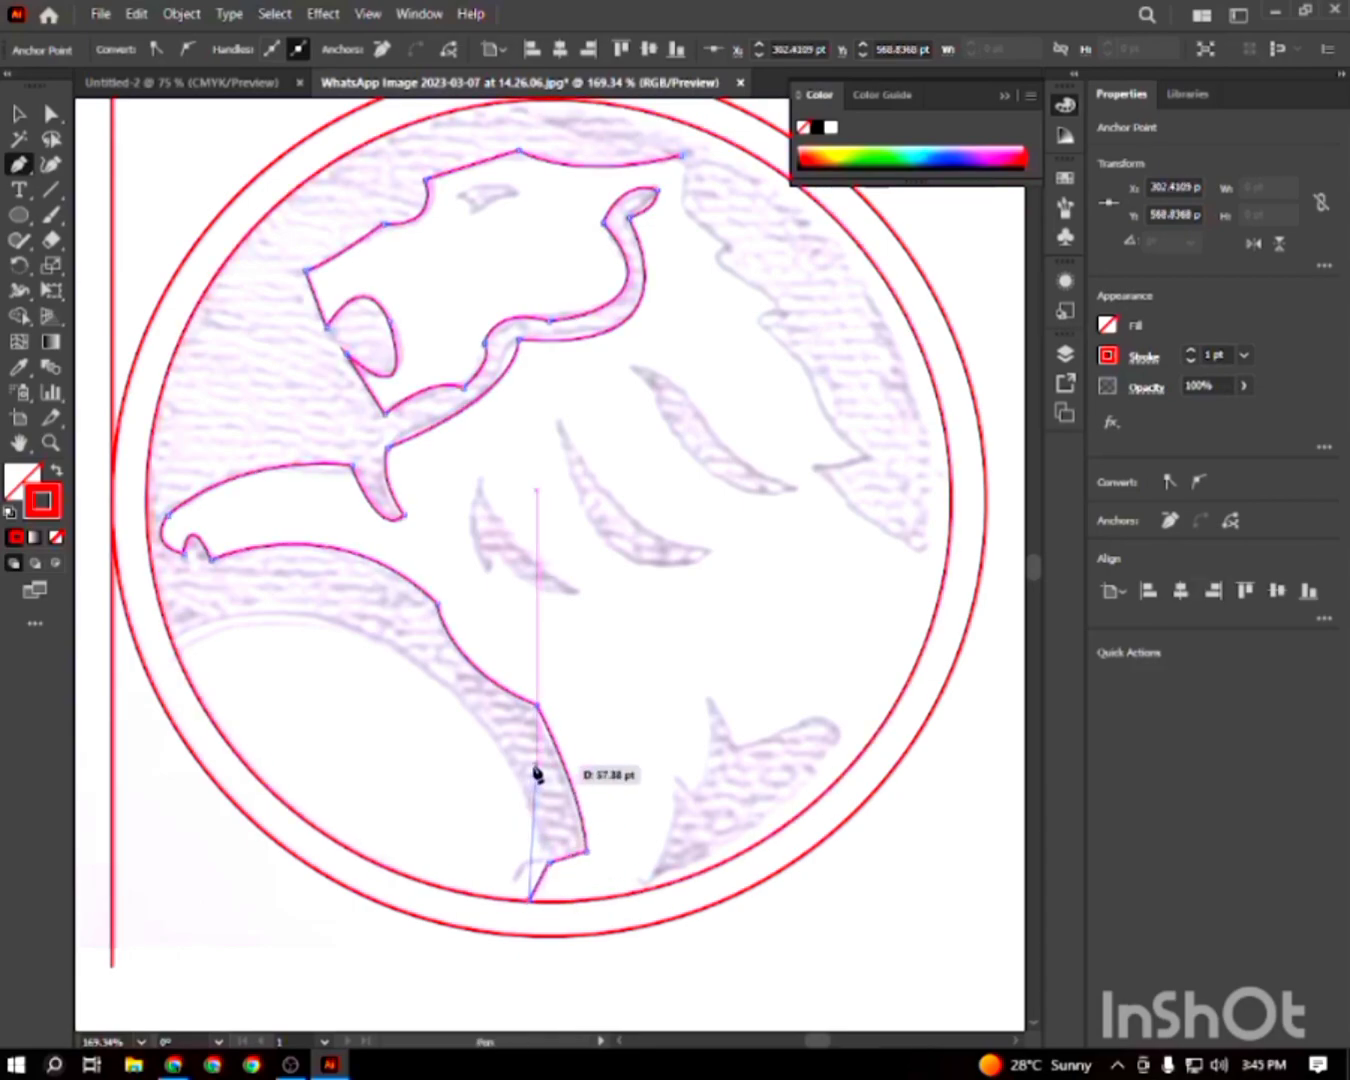
key(Escape)
Trace the spiked shape in the sketch's lower right, starting and ending on the inner circle, including its two points and rounded lobe
key(space)
drag(683, 733, 651, 784)
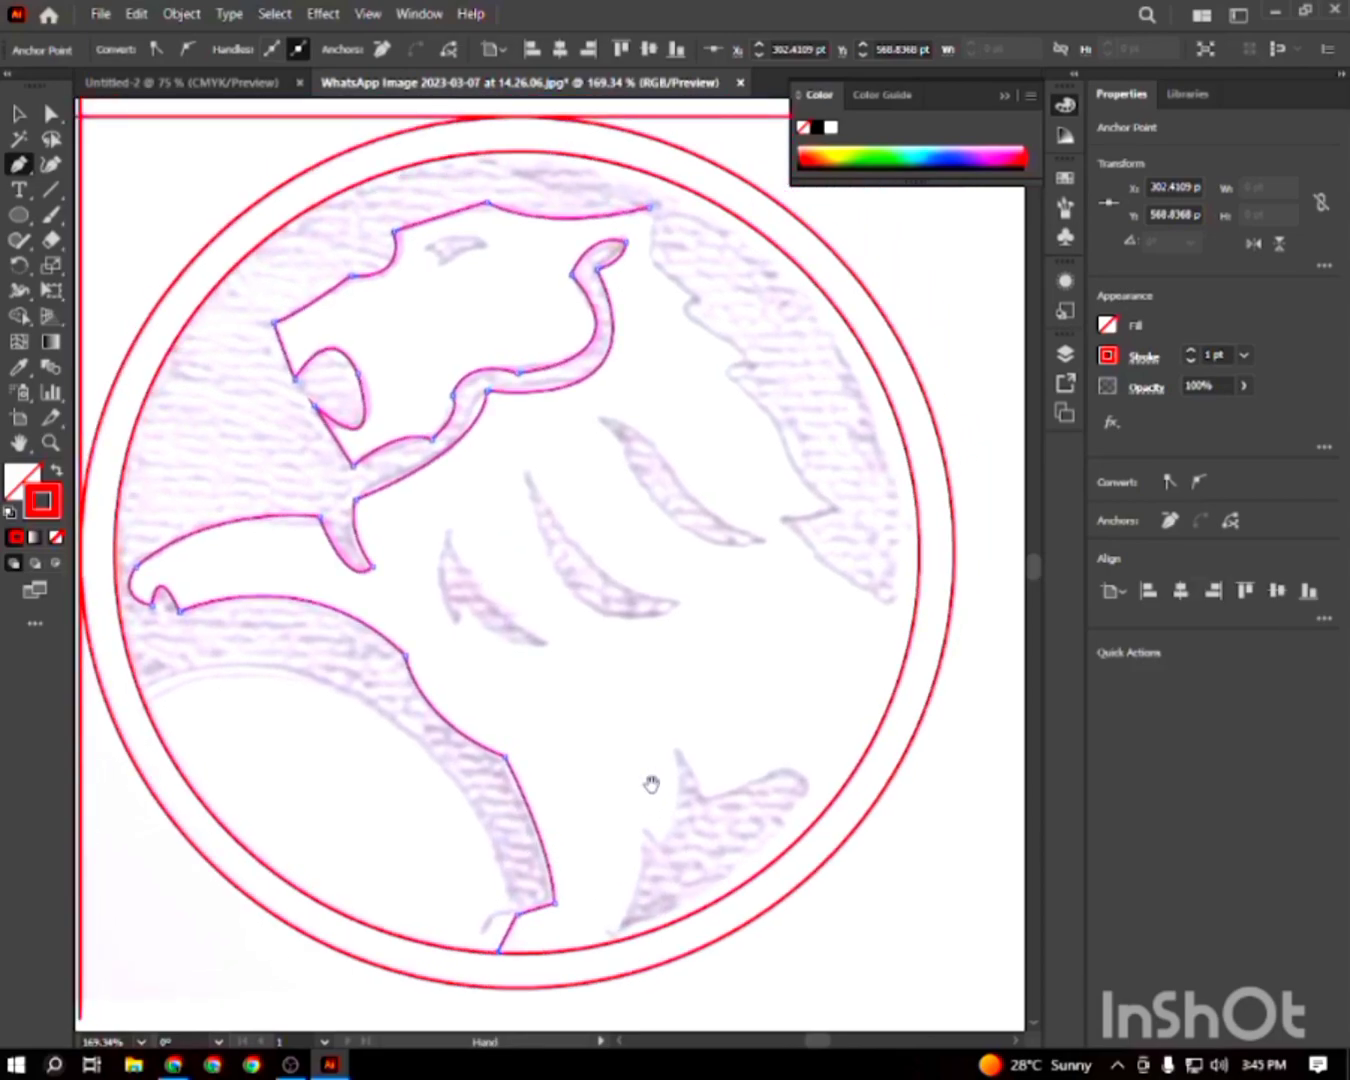
click(615, 940)
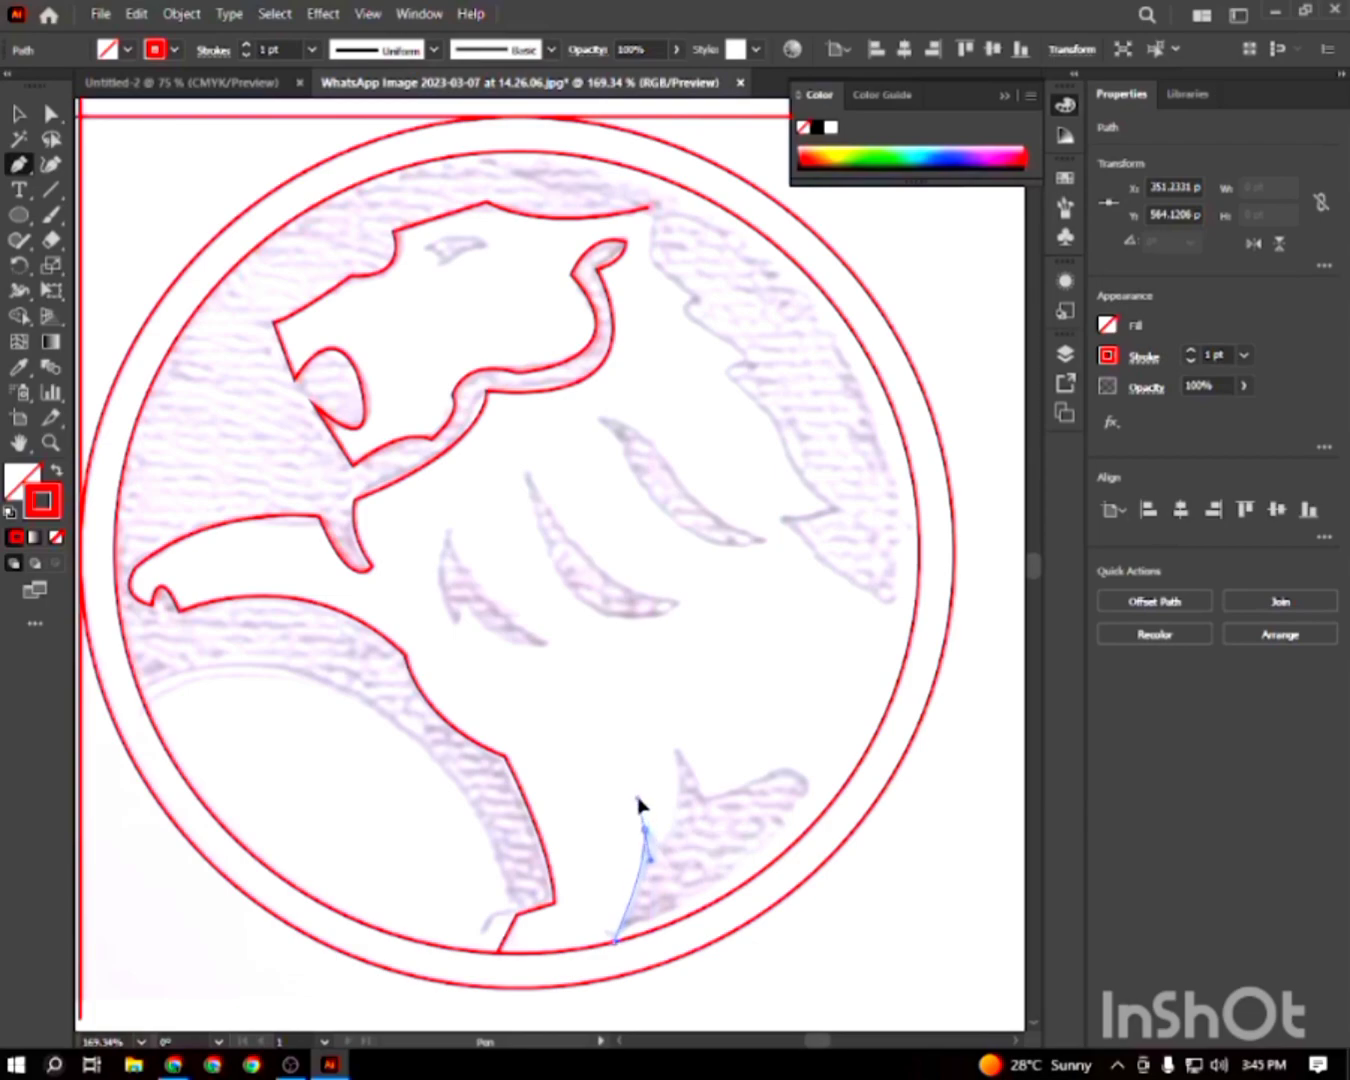
drag(634, 781, 636, 782)
click(645, 829)
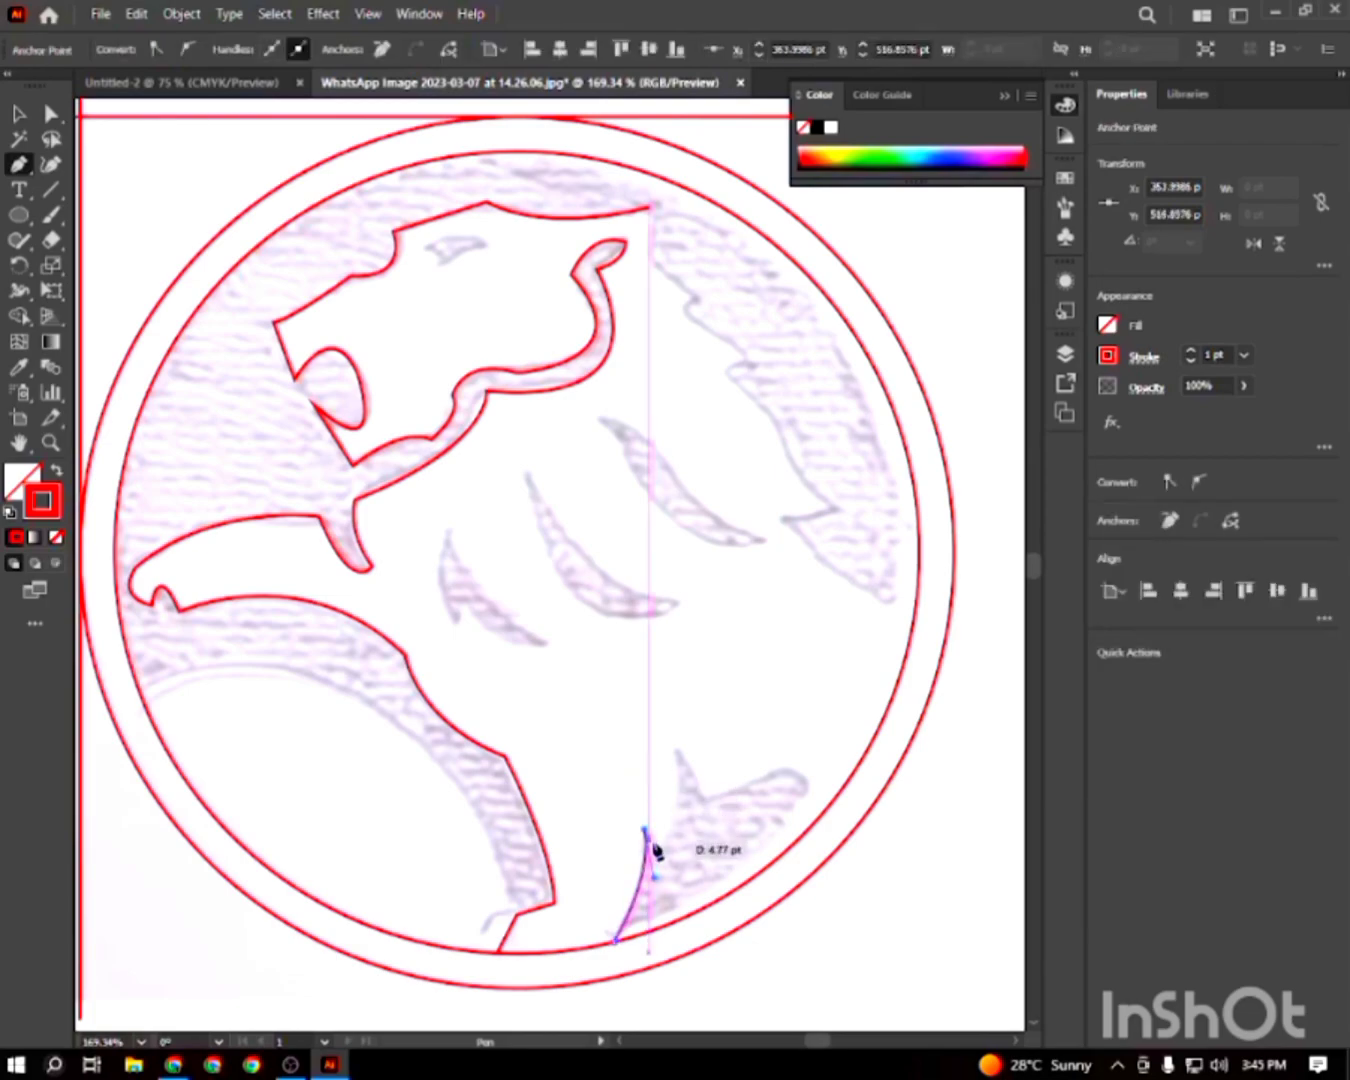
drag(660, 854, 705, 804)
drag(703, 797, 705, 855)
click(702, 799)
mouse_move(808, 828)
mouse_down()
mouse_move(778, 925)
mouse_move(782, 954)
mouse_up()
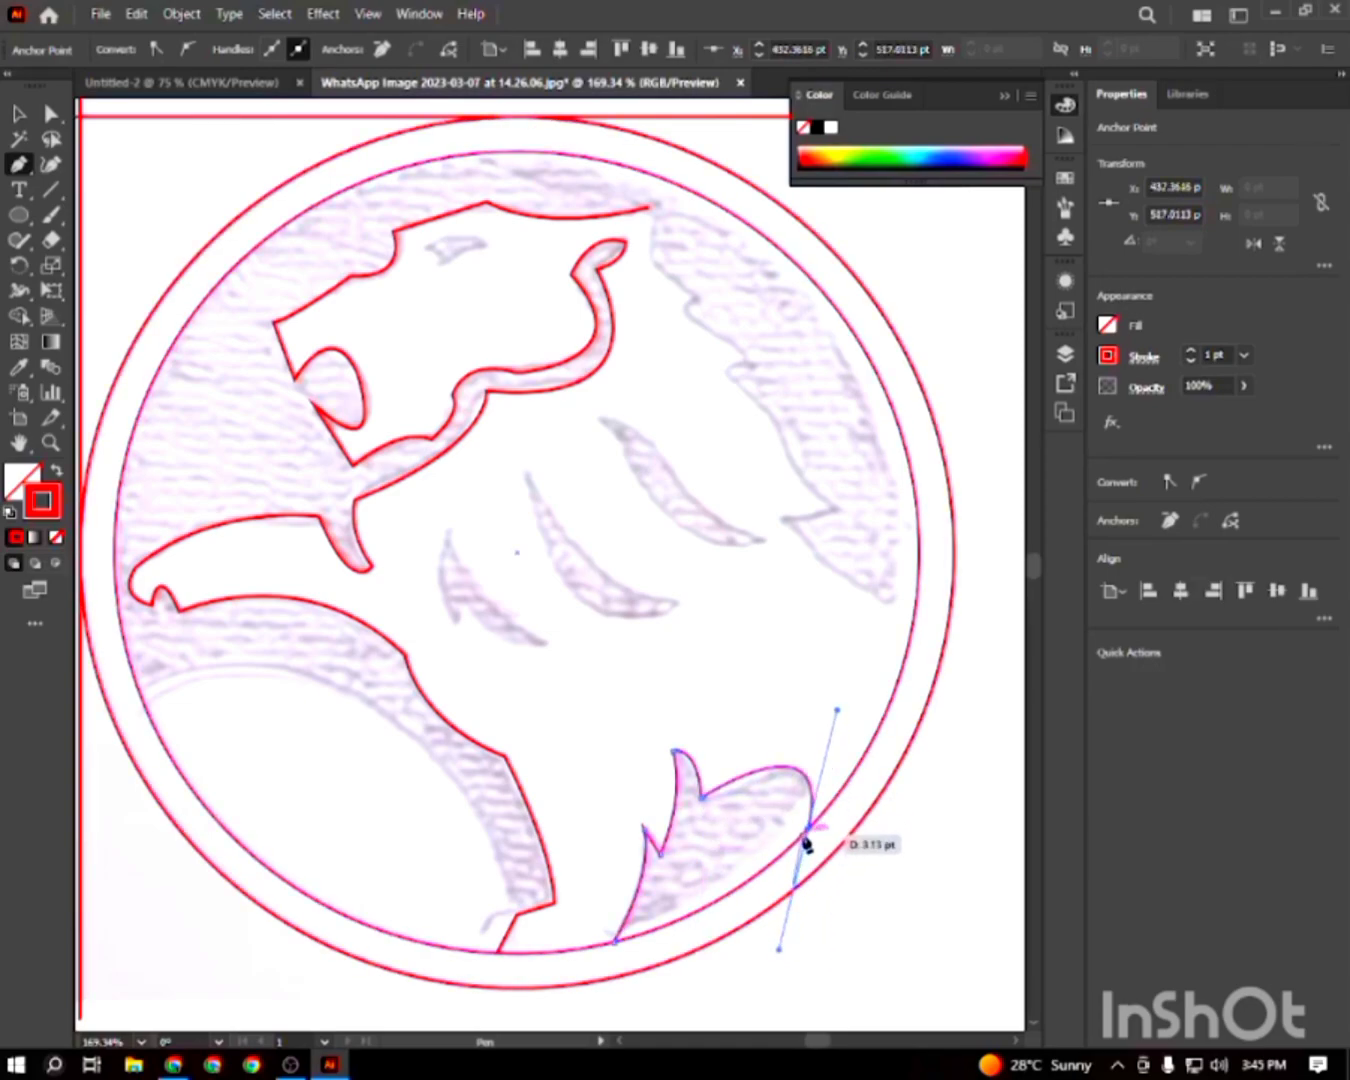
drag(808, 830, 782, 786)
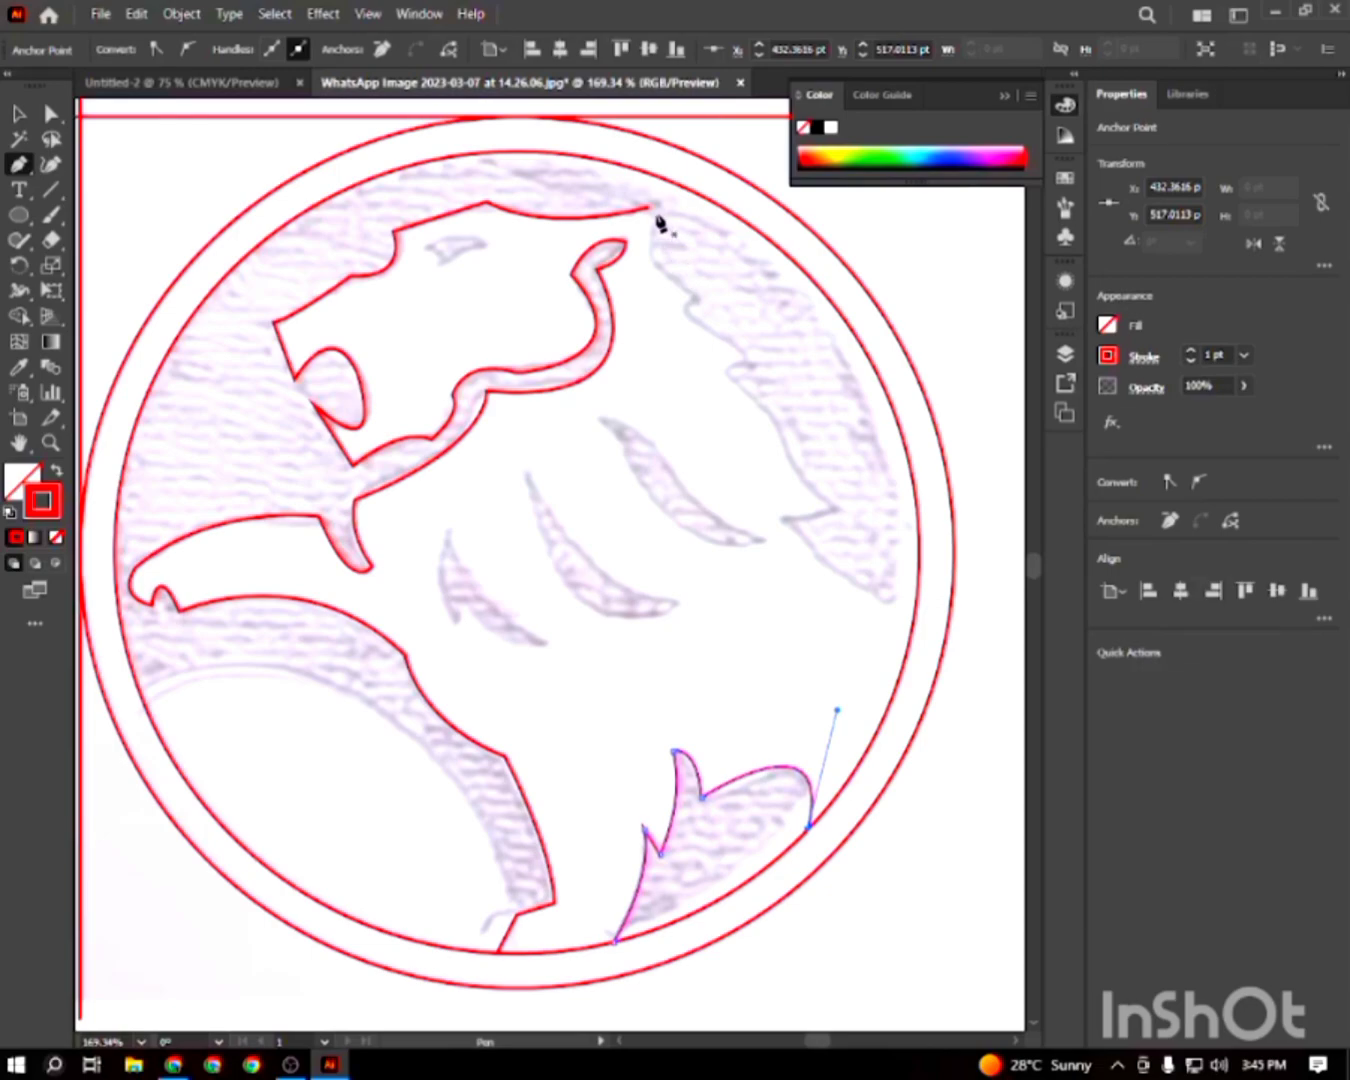
Resume the main outline at the back of the head and trace the jagged mane edge down to the inner circle
drag(652, 209, 865, 415)
click(698, 291)
click(755, 361)
drag(836, 500, 1012, 663)
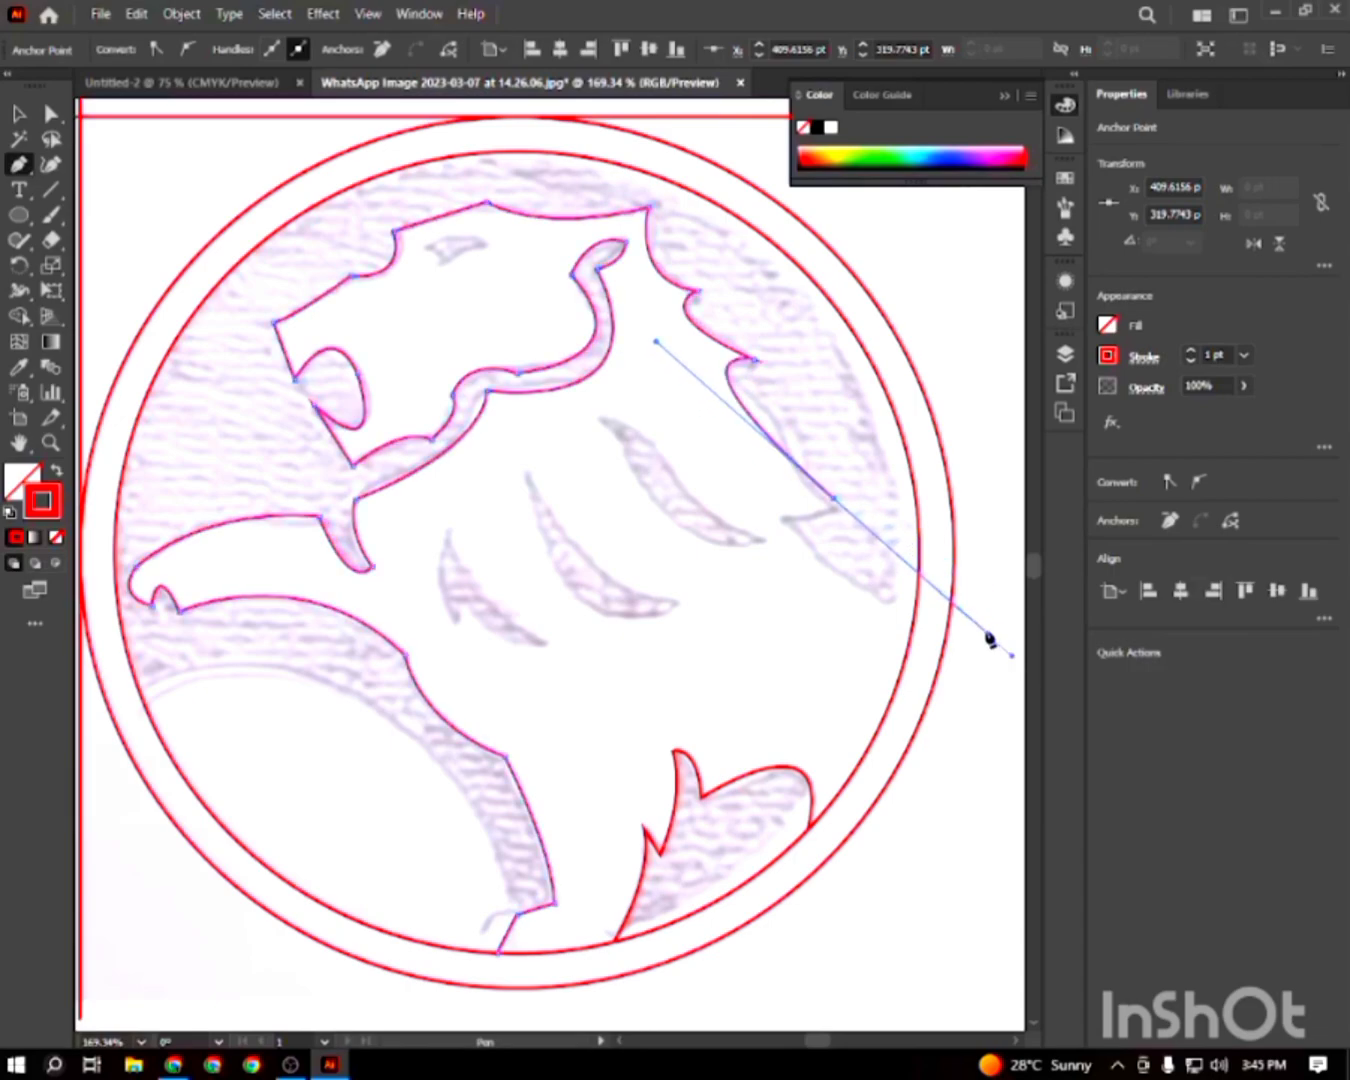
click(835, 501)
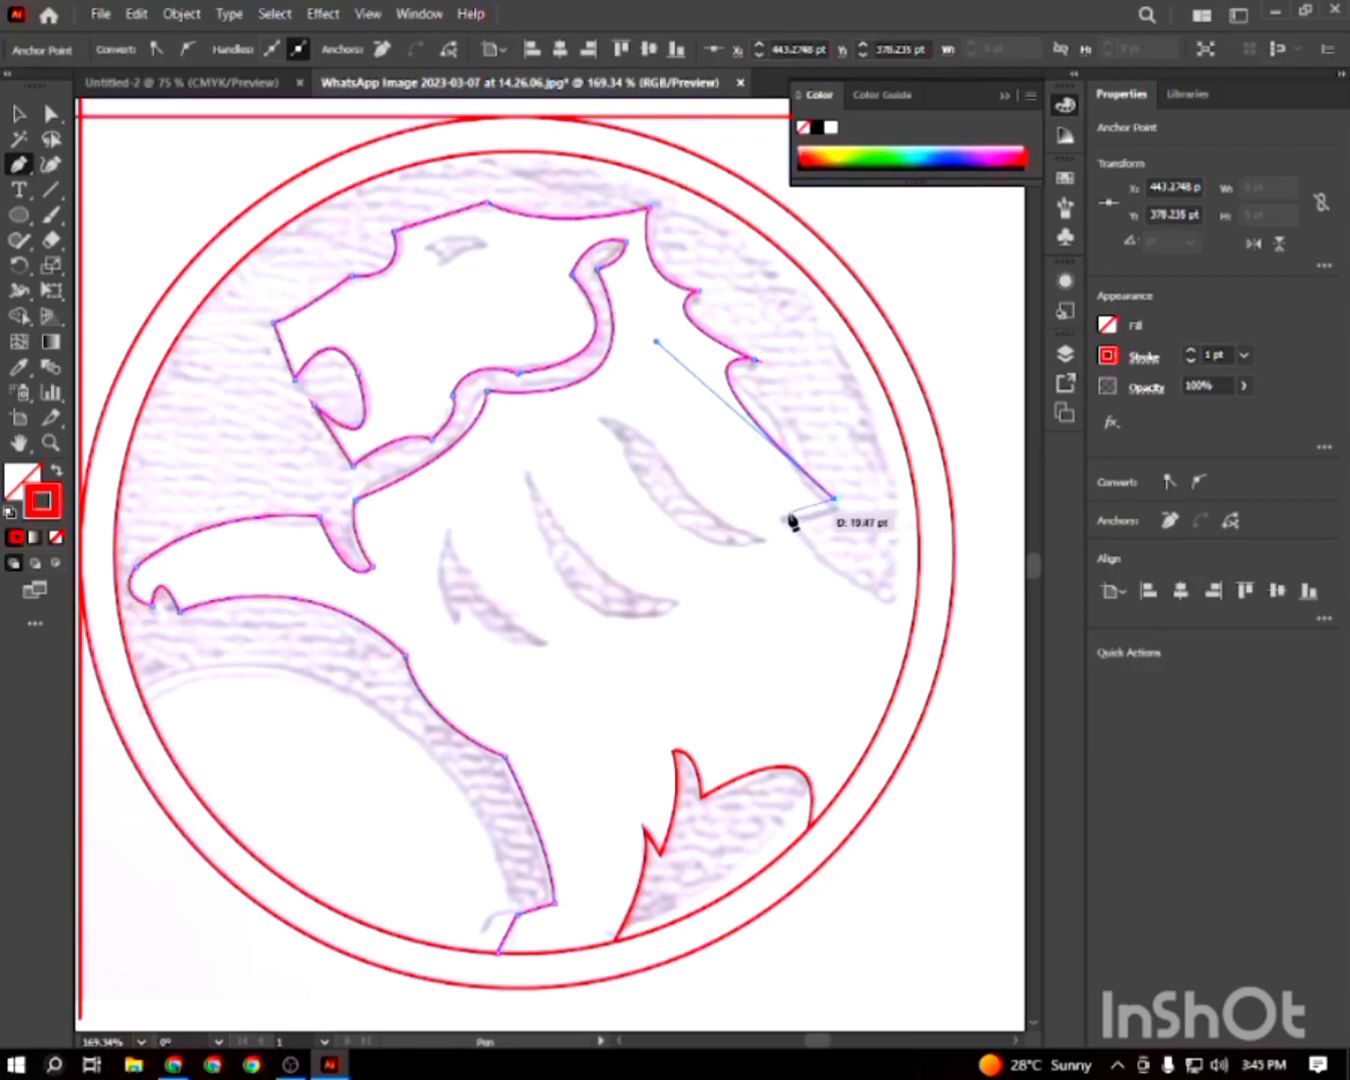
drag(781, 513, 742, 518)
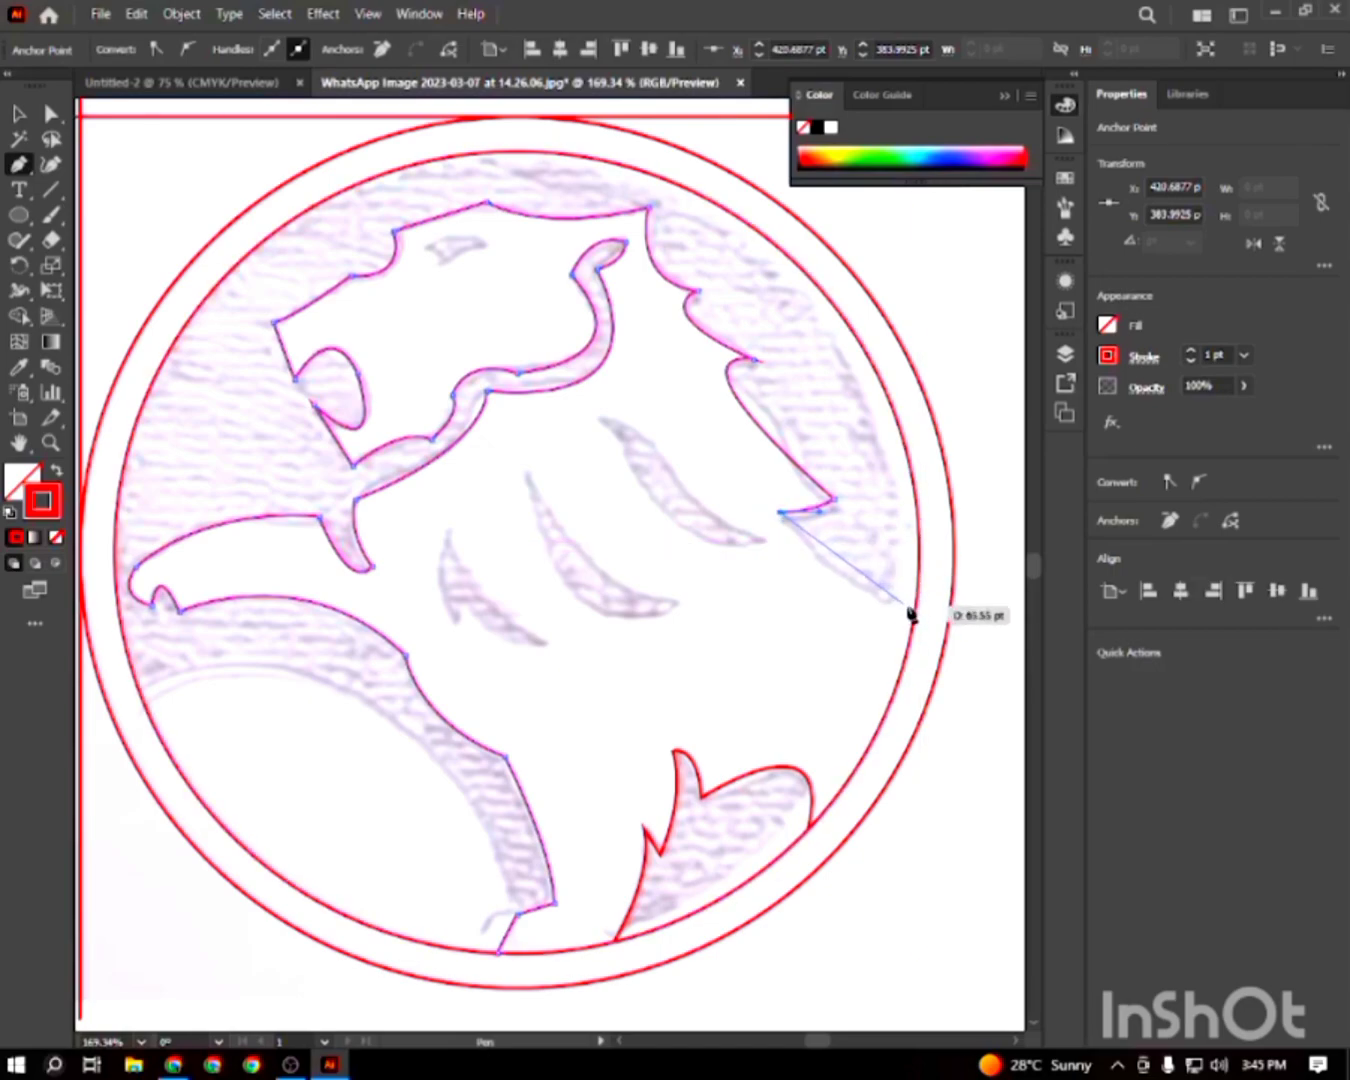
drag(917, 605, 1013, 634)
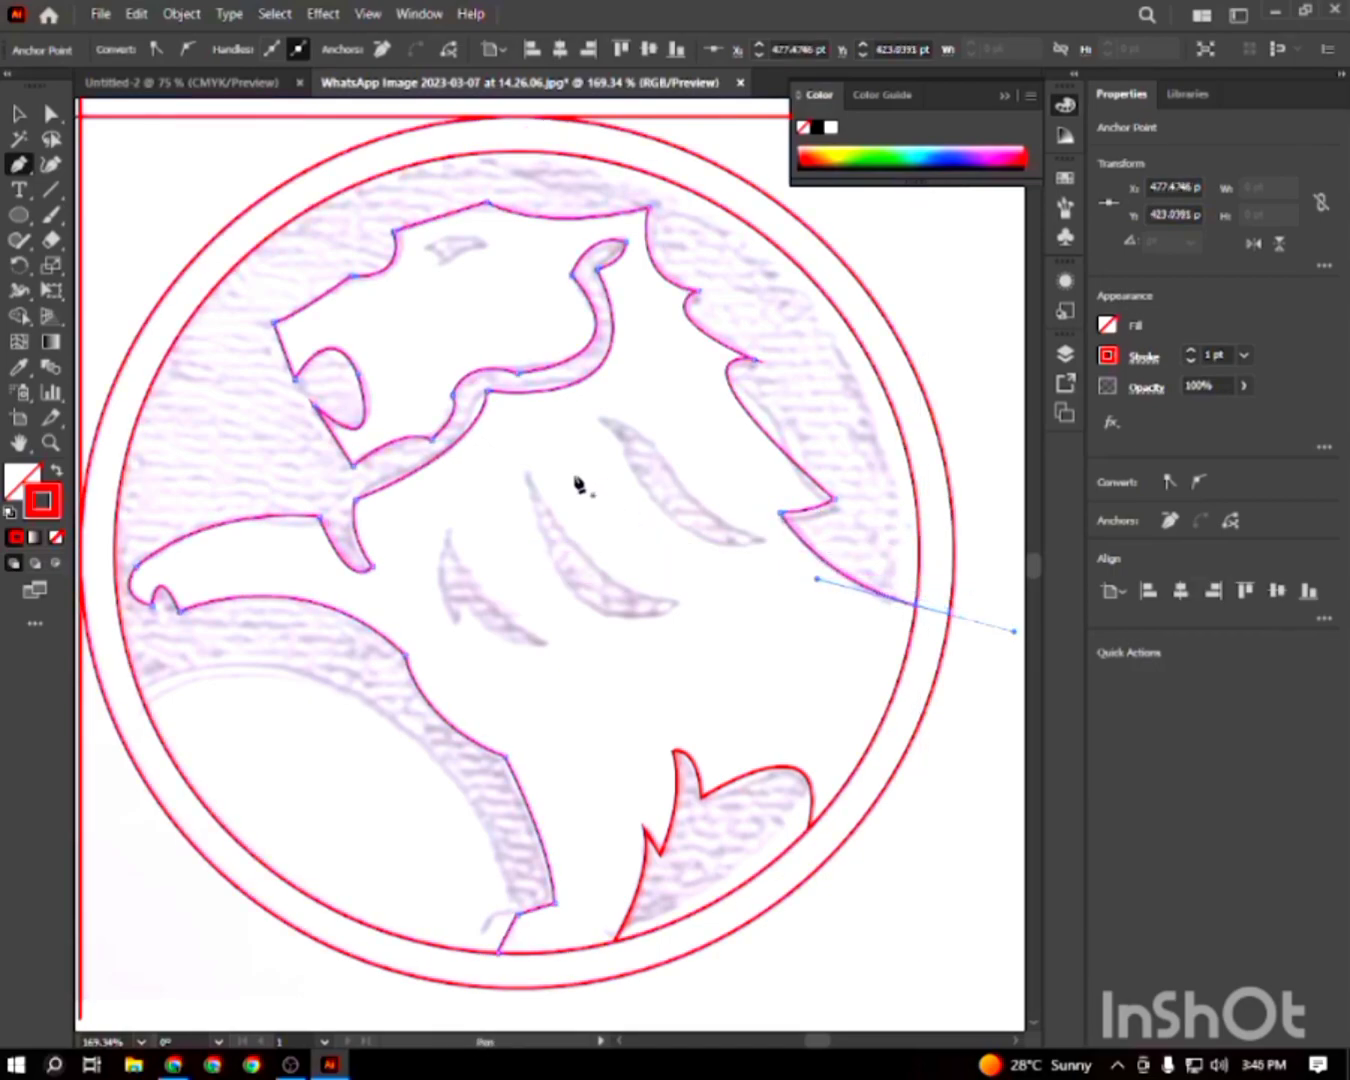
Trace the smallest, leftmost body stripe as a closed curved outline with a notch at its lower left
click(454, 625)
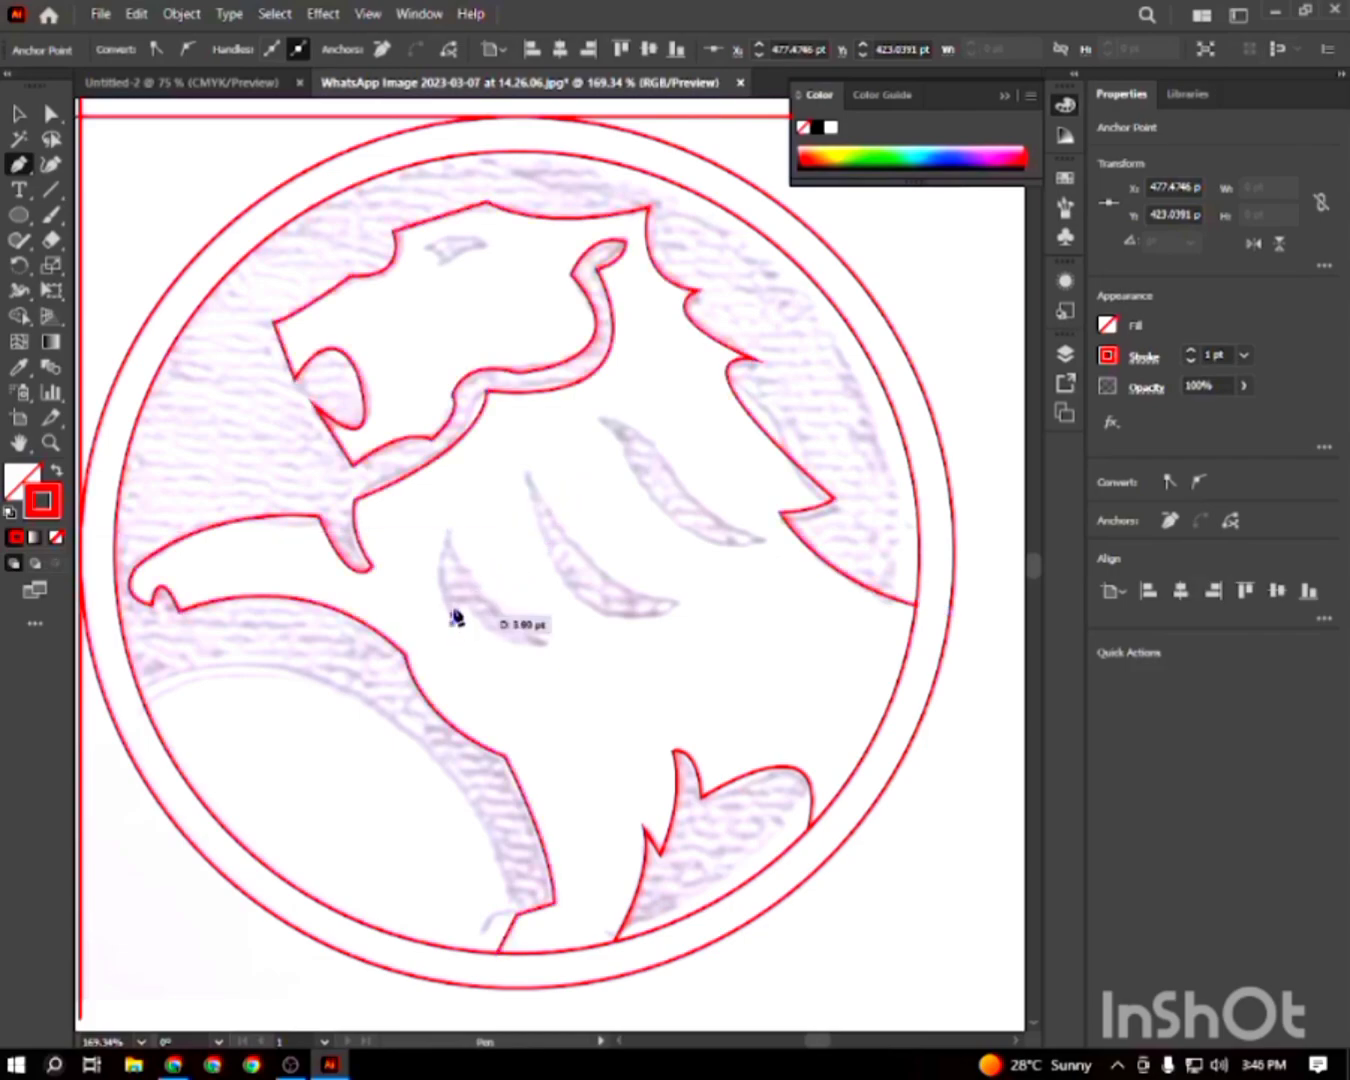
click(453, 530)
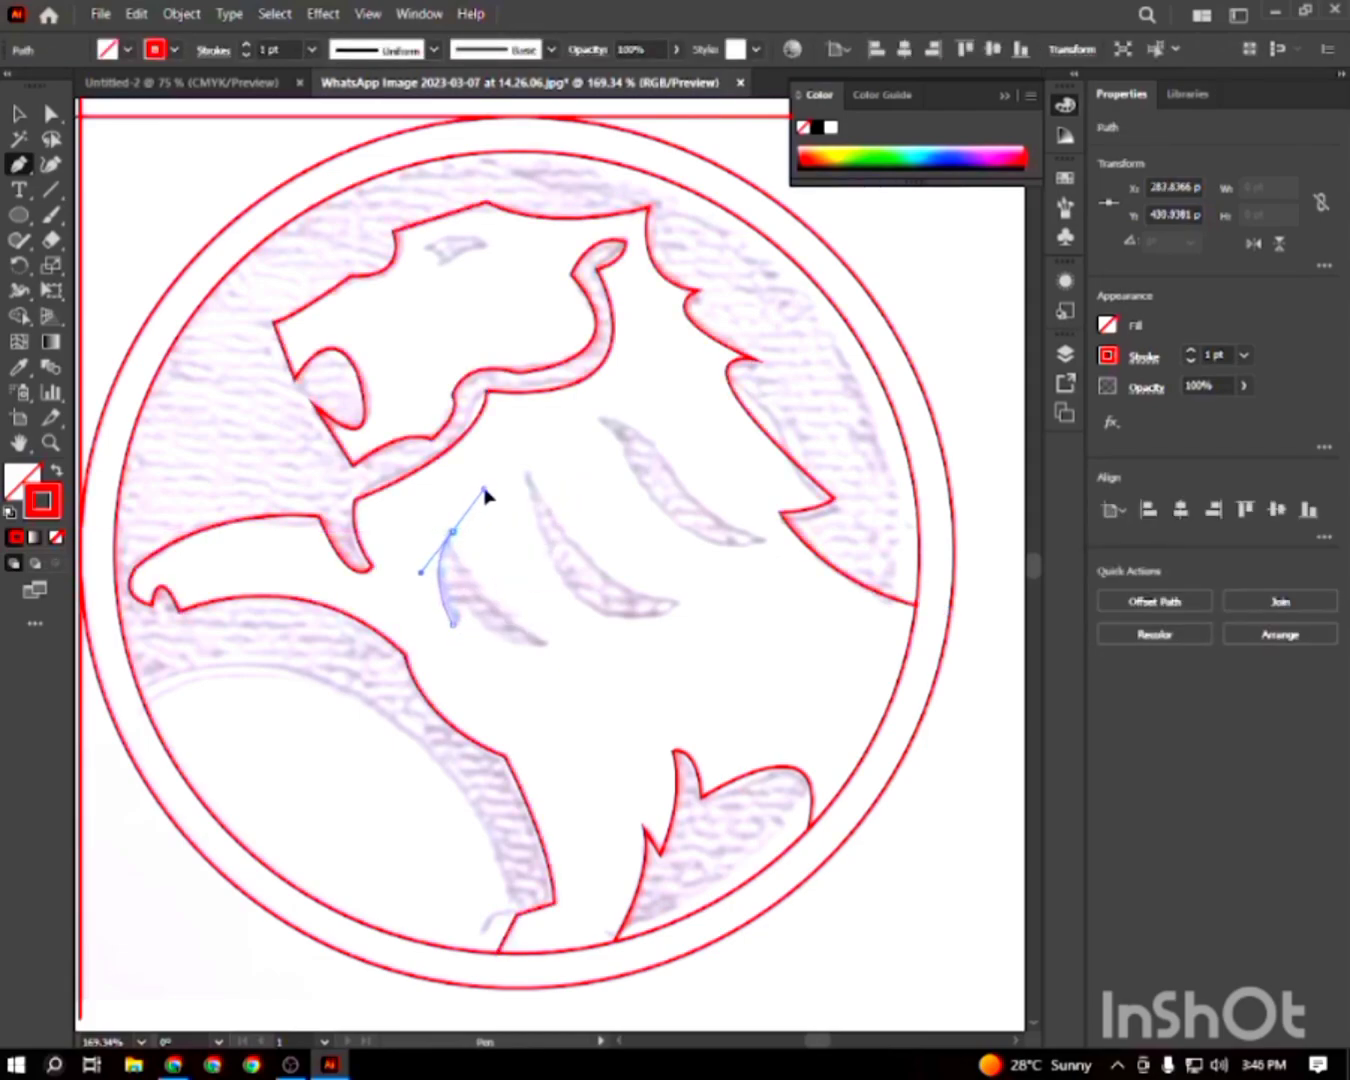
drag(486, 495, 487, 490)
click(454, 533)
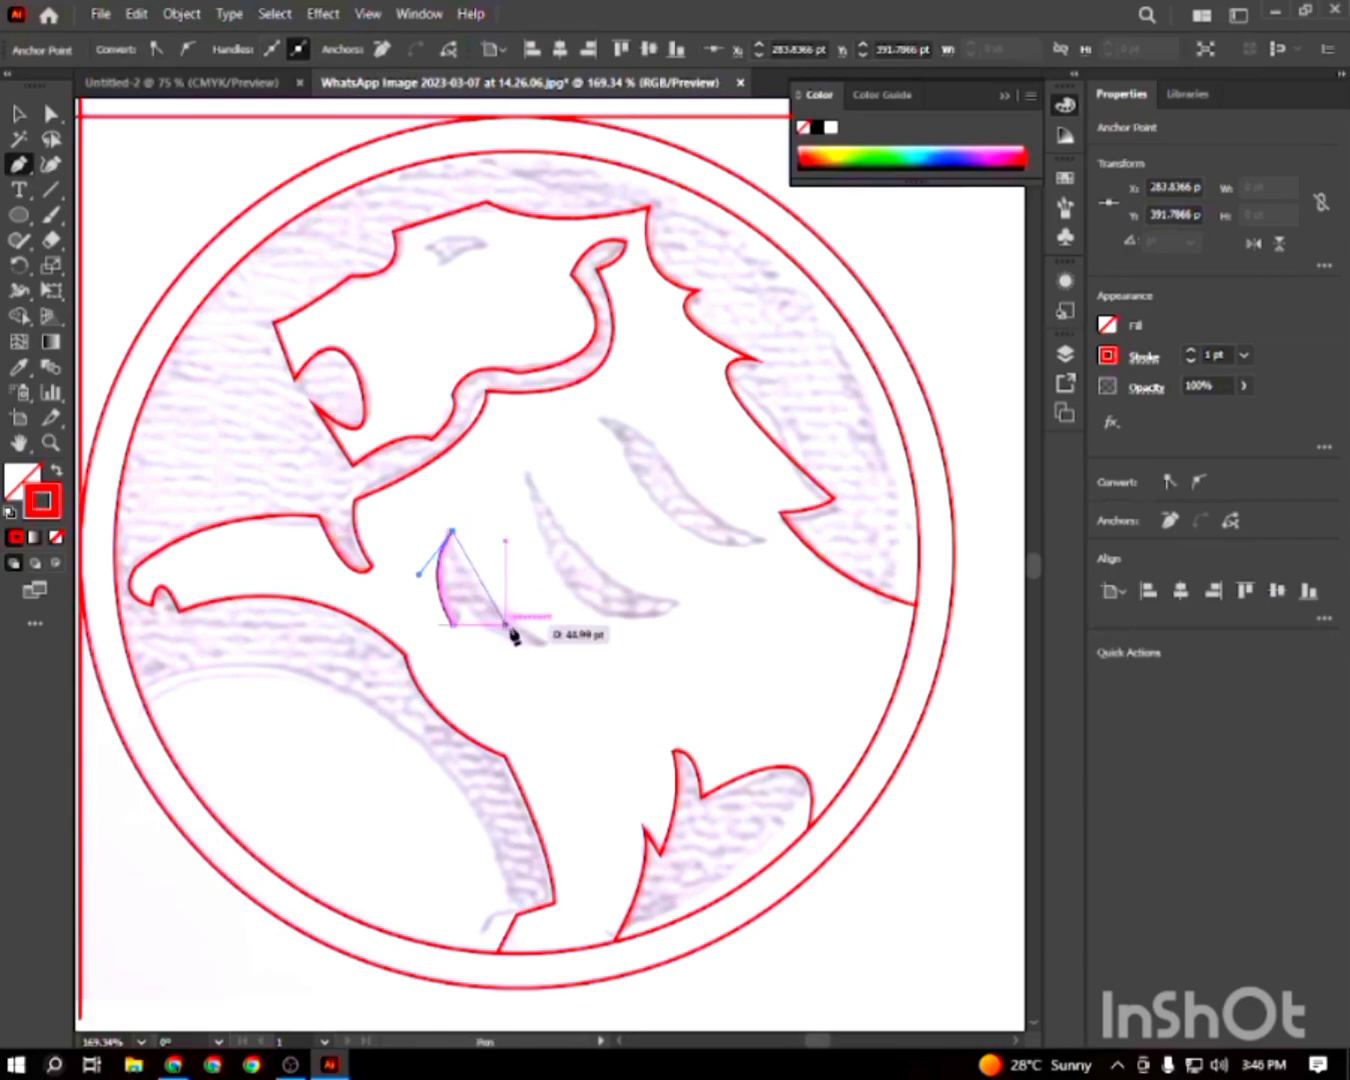
drag(550, 638, 623, 669)
click(548, 642)
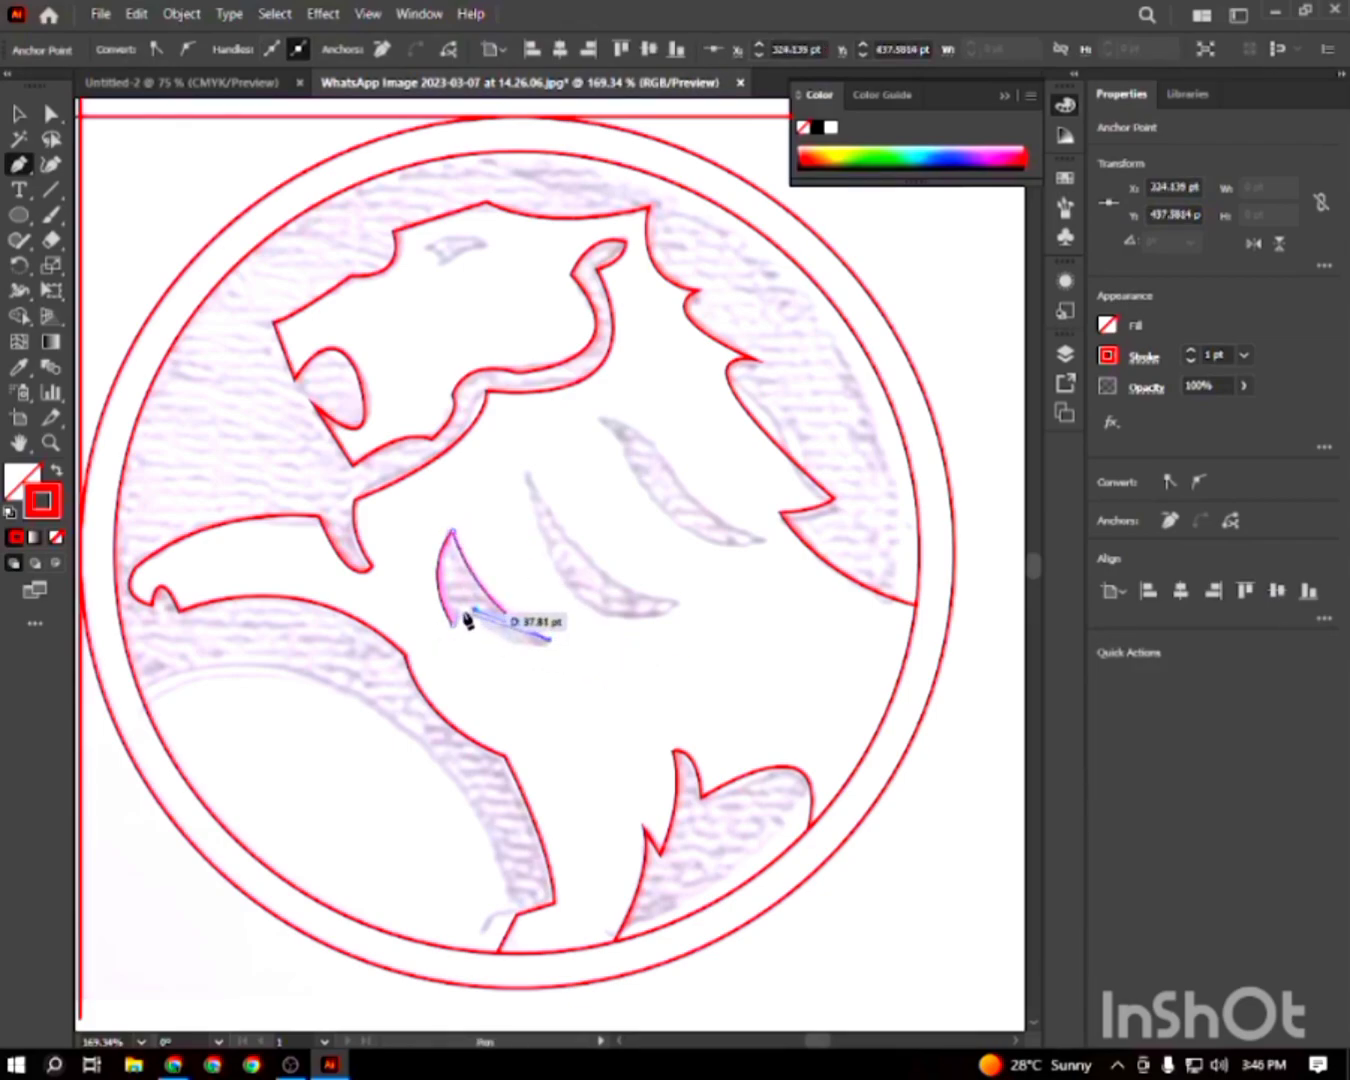
drag(394, 549, 411, 542)
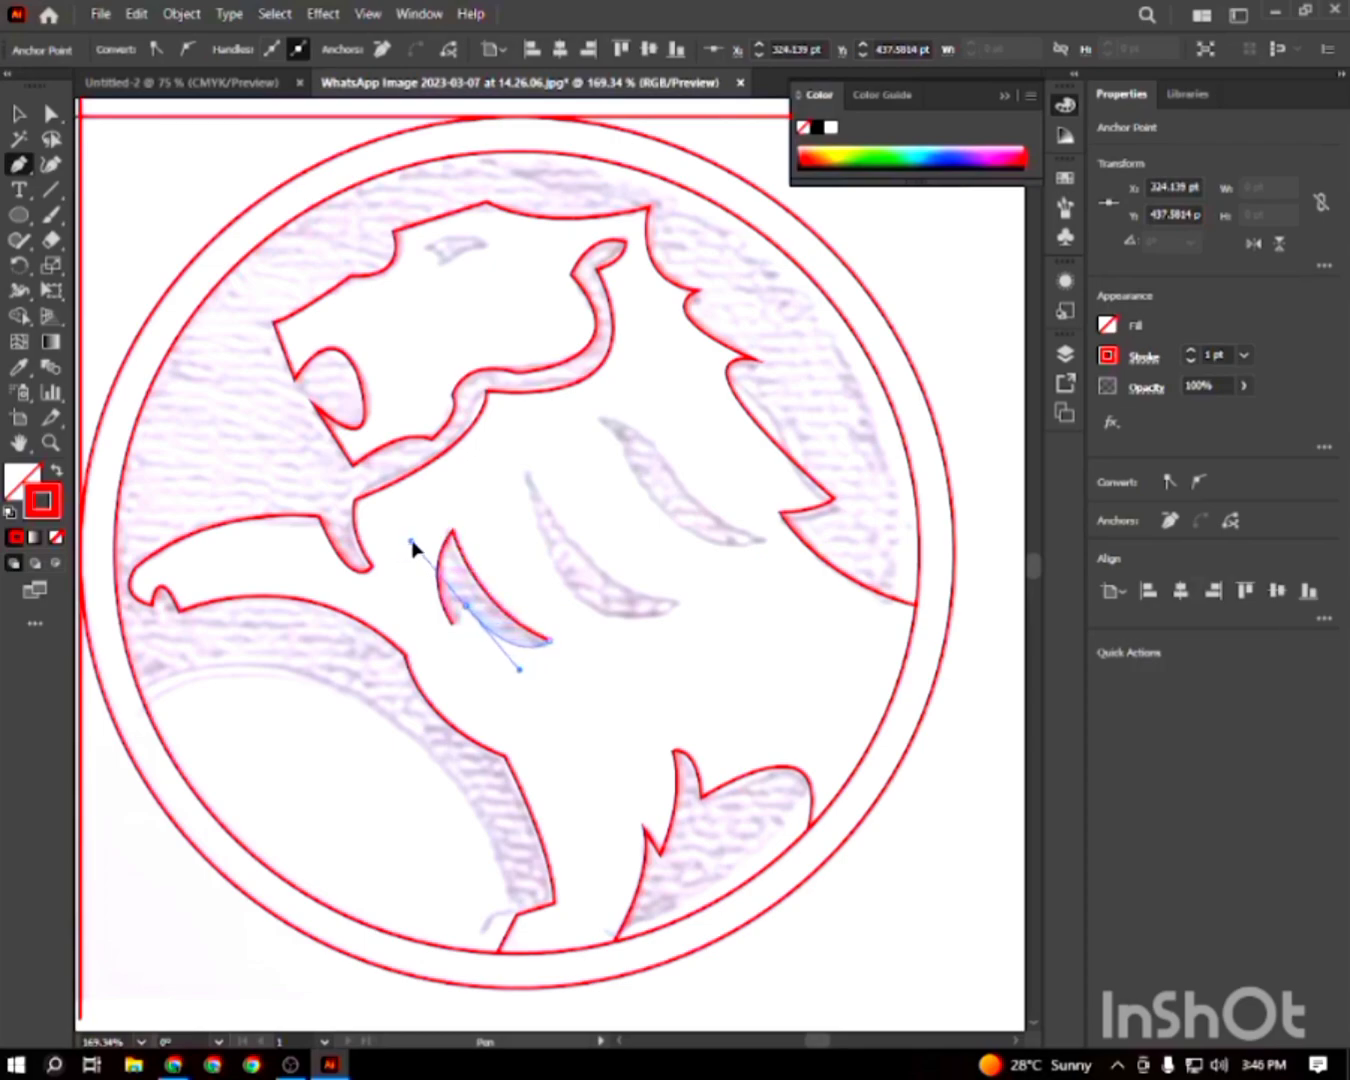
drag(464, 604, 456, 630)
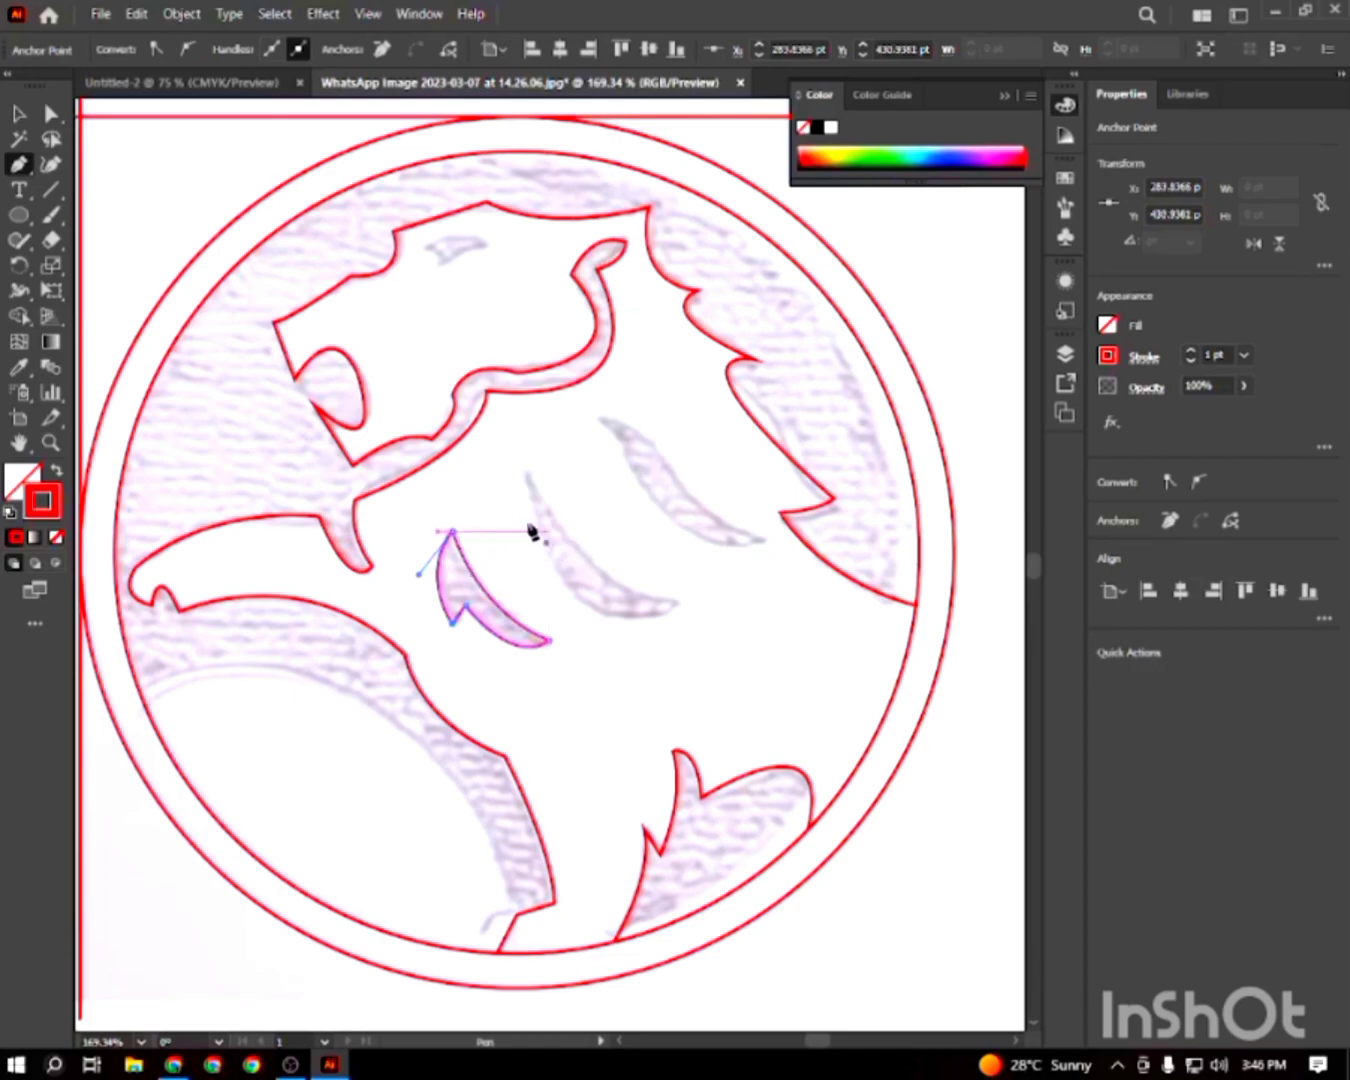
Trace the middle body stripe as a closed crescent with two curved edges
ctrl+click(527, 477)
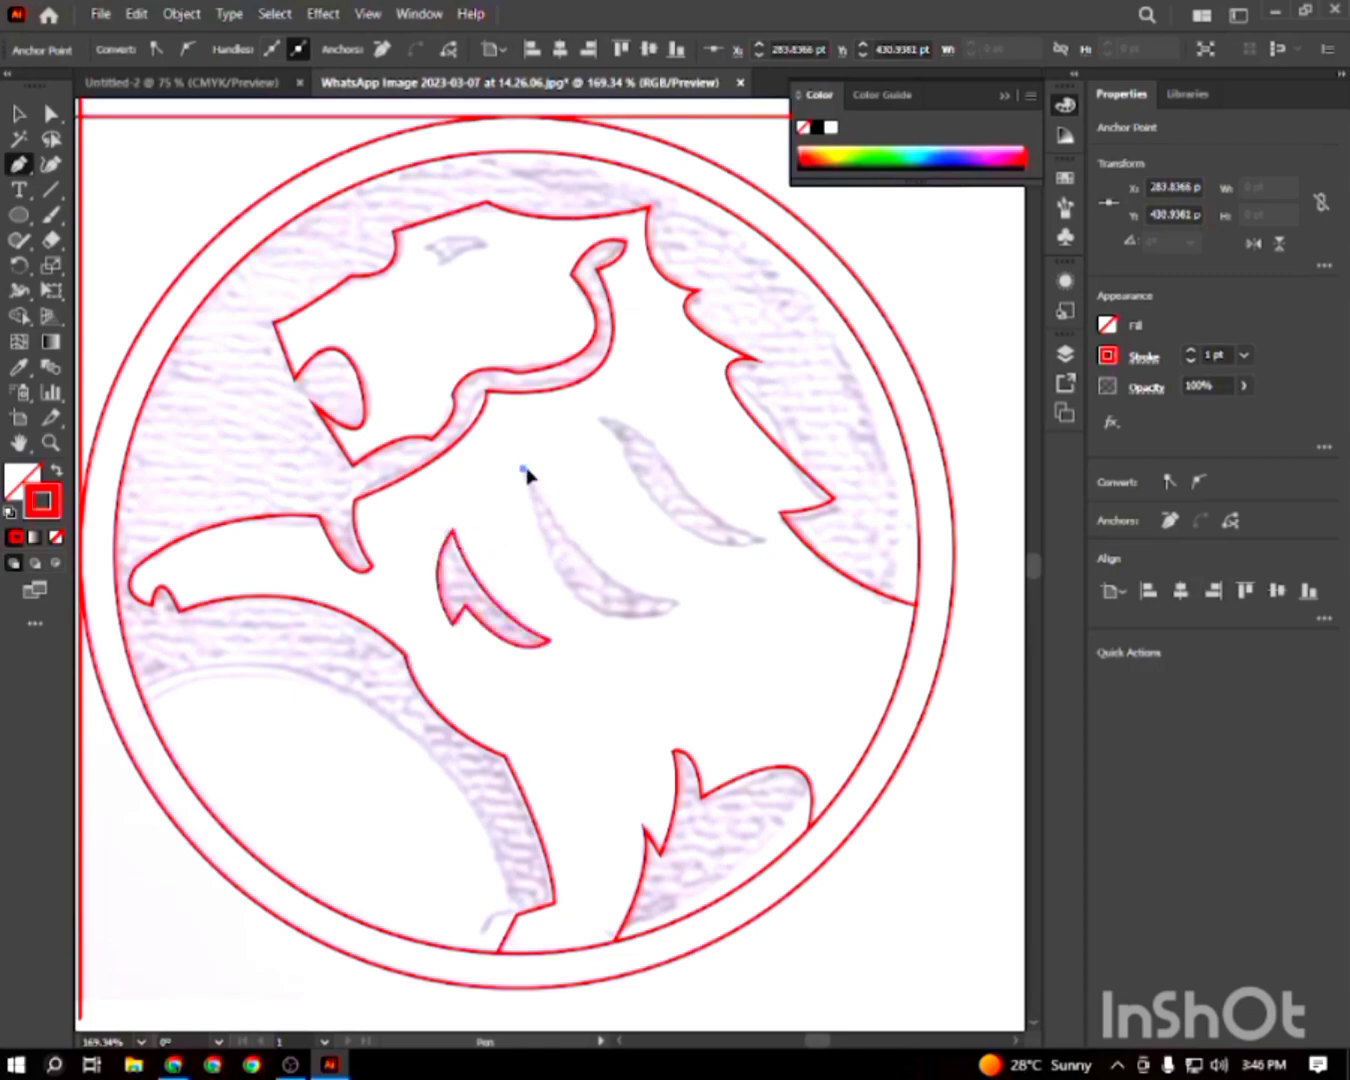
click(521, 467)
drag(682, 601, 802, 622)
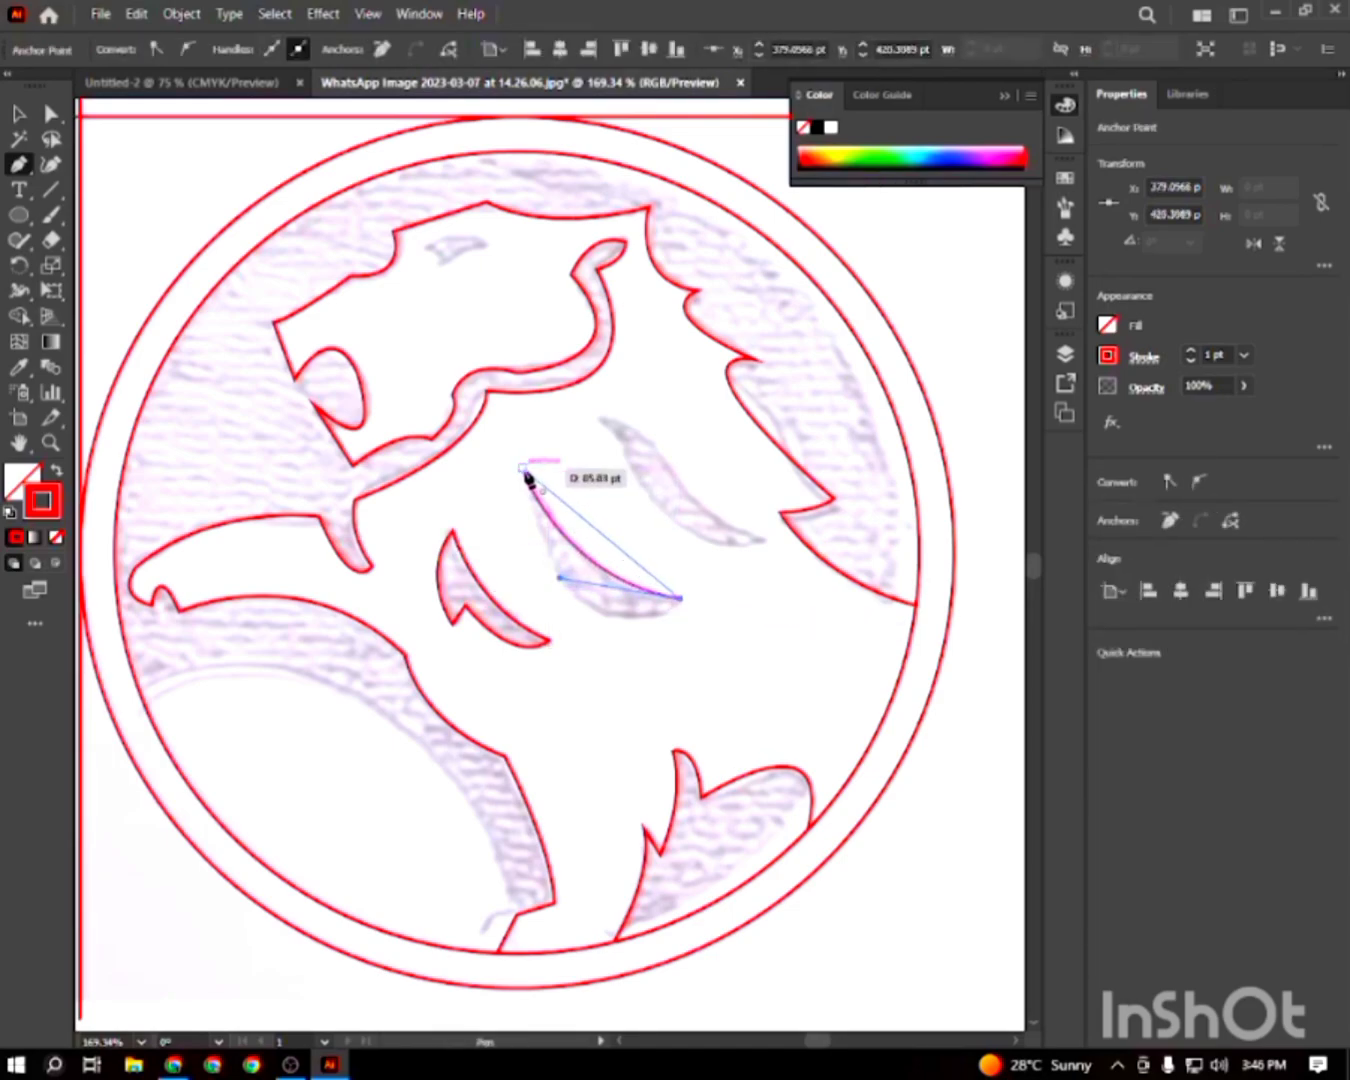
drag(524, 468, 497, 262)
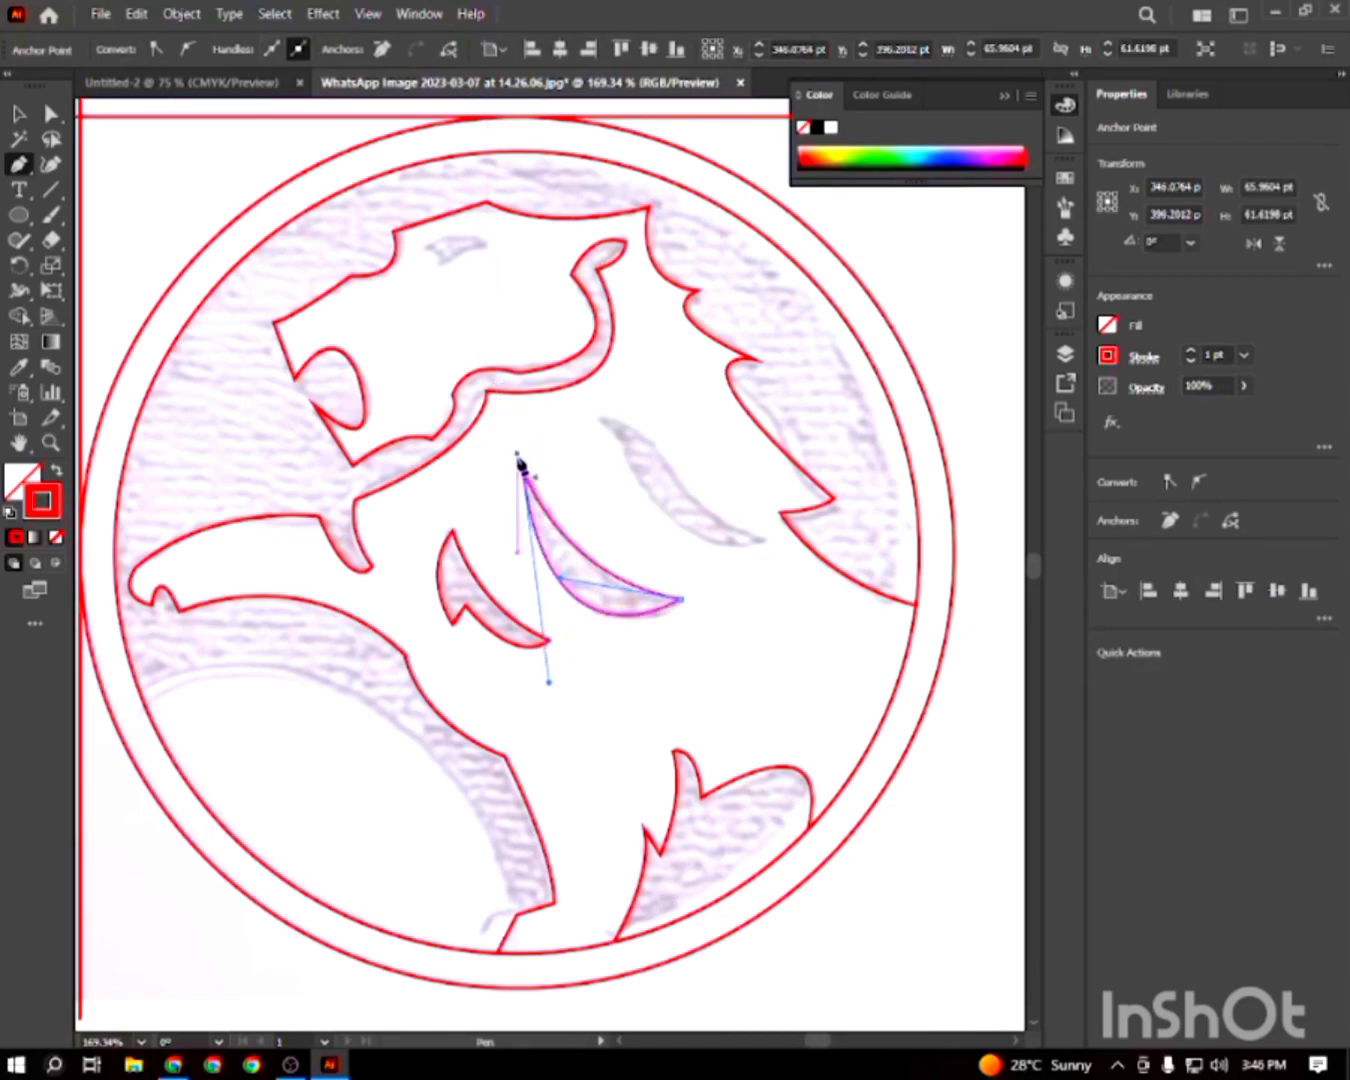
Trace the rightmost body stripe as a closed curved outline and deselect it
drag(600, 415, 715, 546)
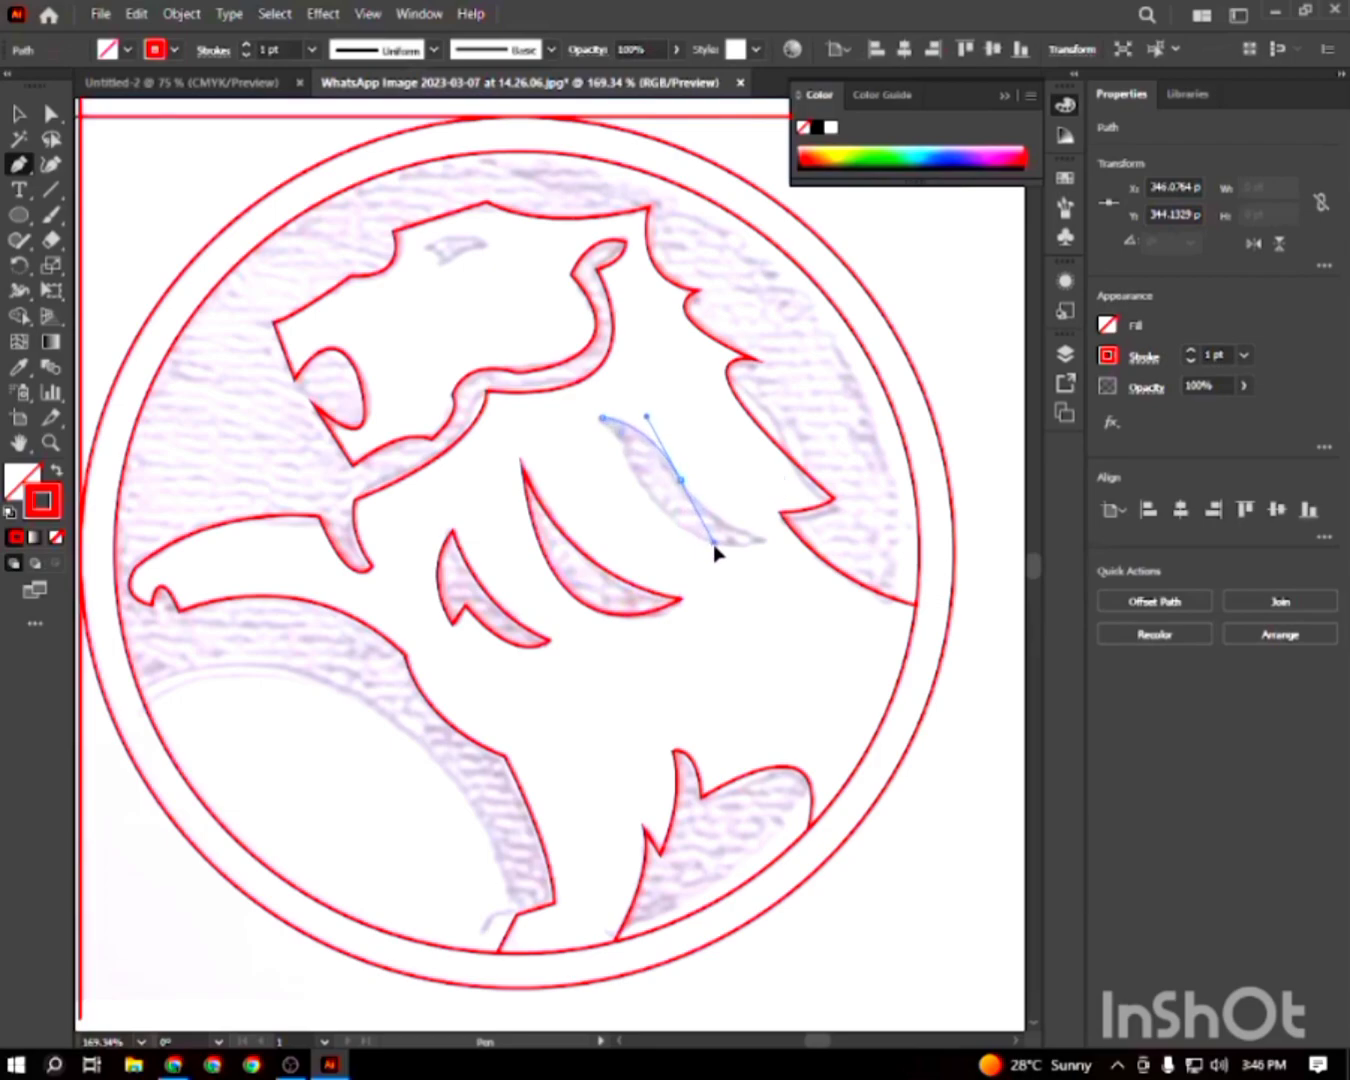
click(681, 482)
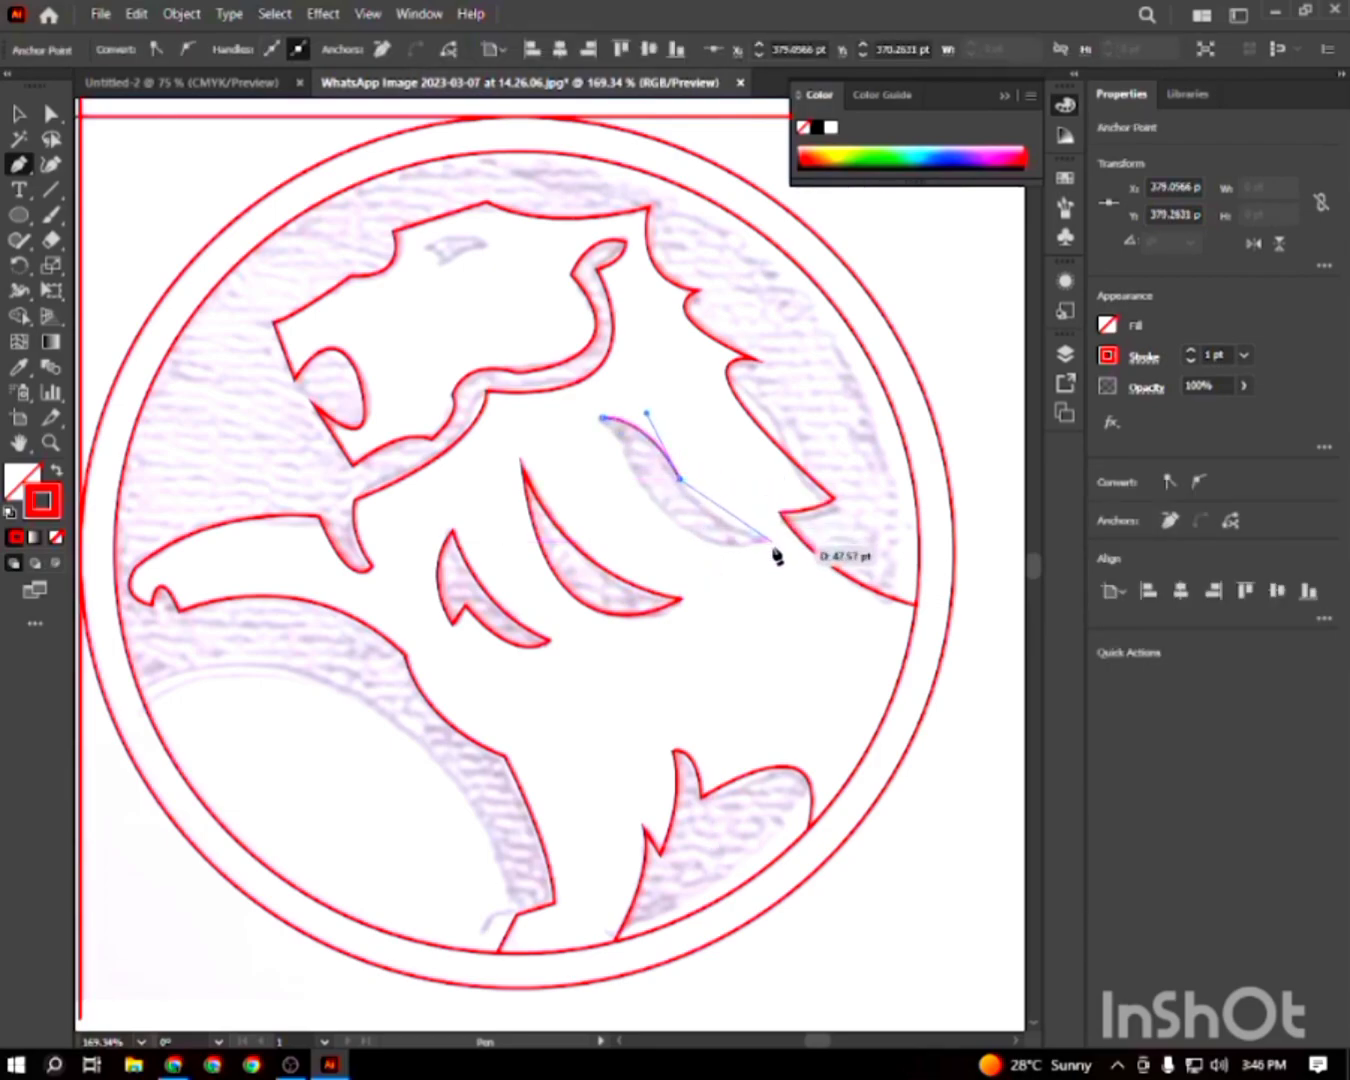
click(768, 540)
mouse_move(768, 540)
mouse_down()
mouse_move(829, 545)
mouse_move(767, 548)
mouse_up()
drag(632, 485, 575, 367)
click(632, 485)
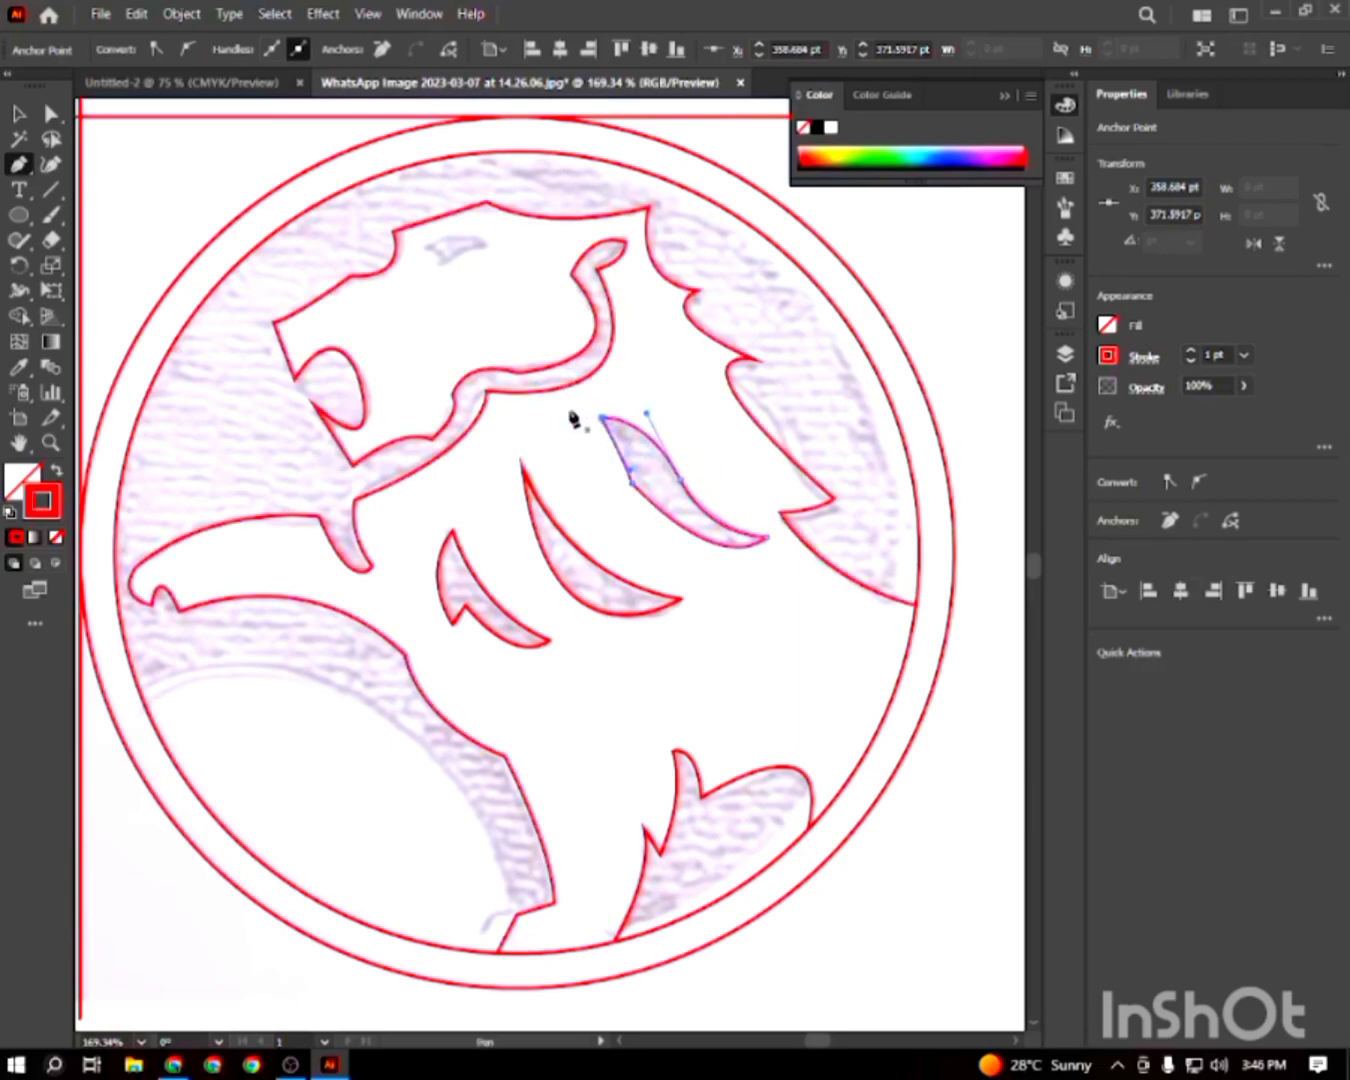
click(17, 116)
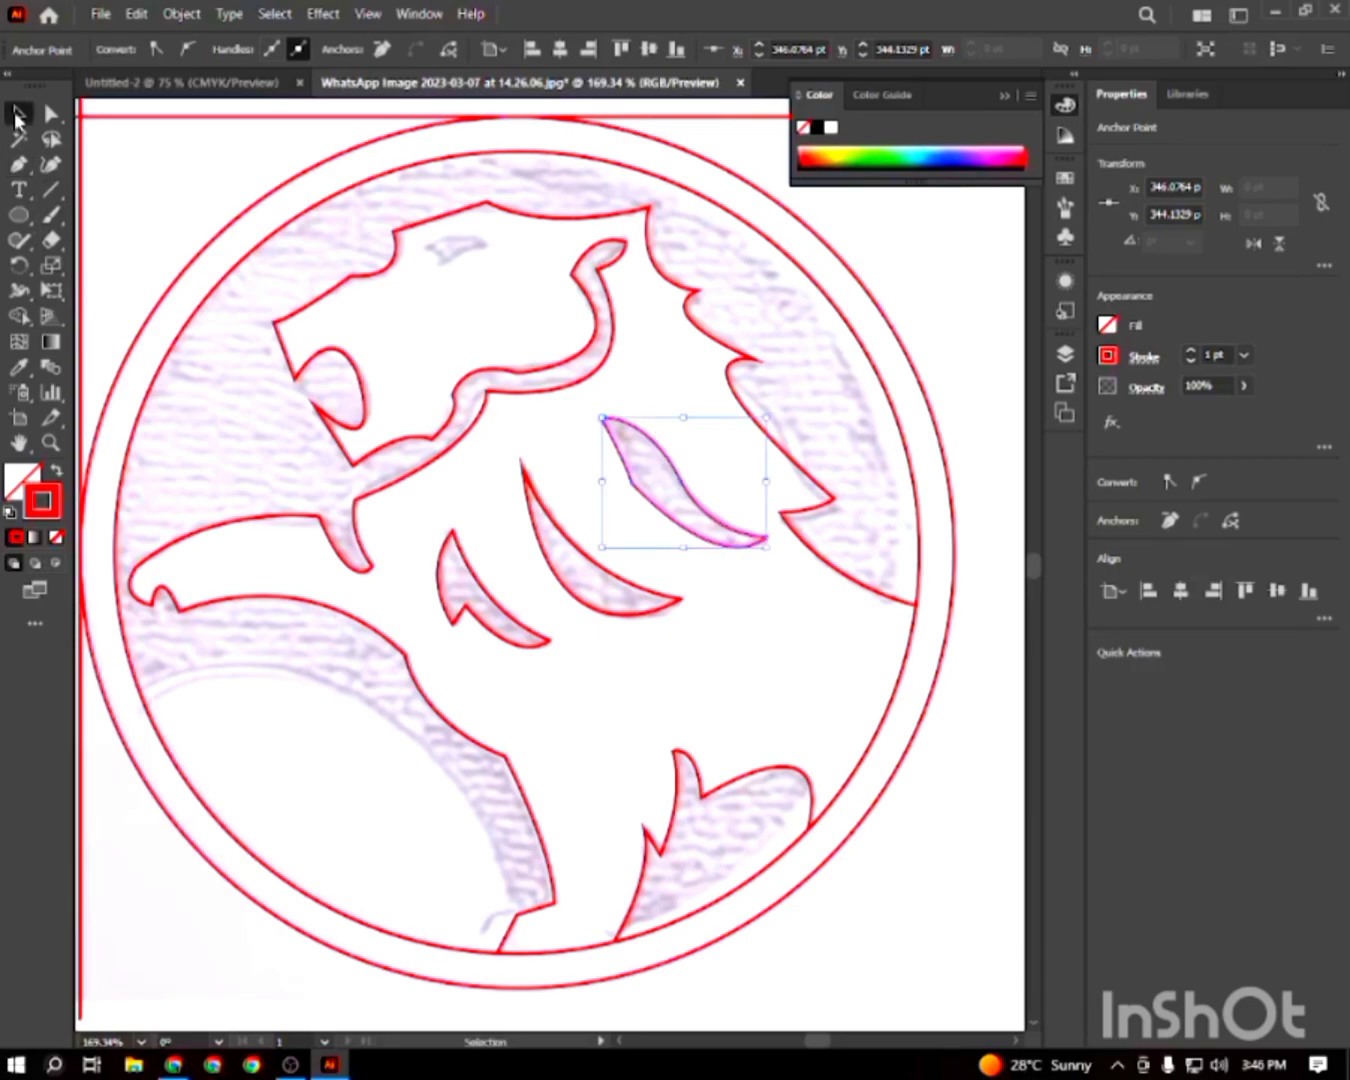
click(166, 188)
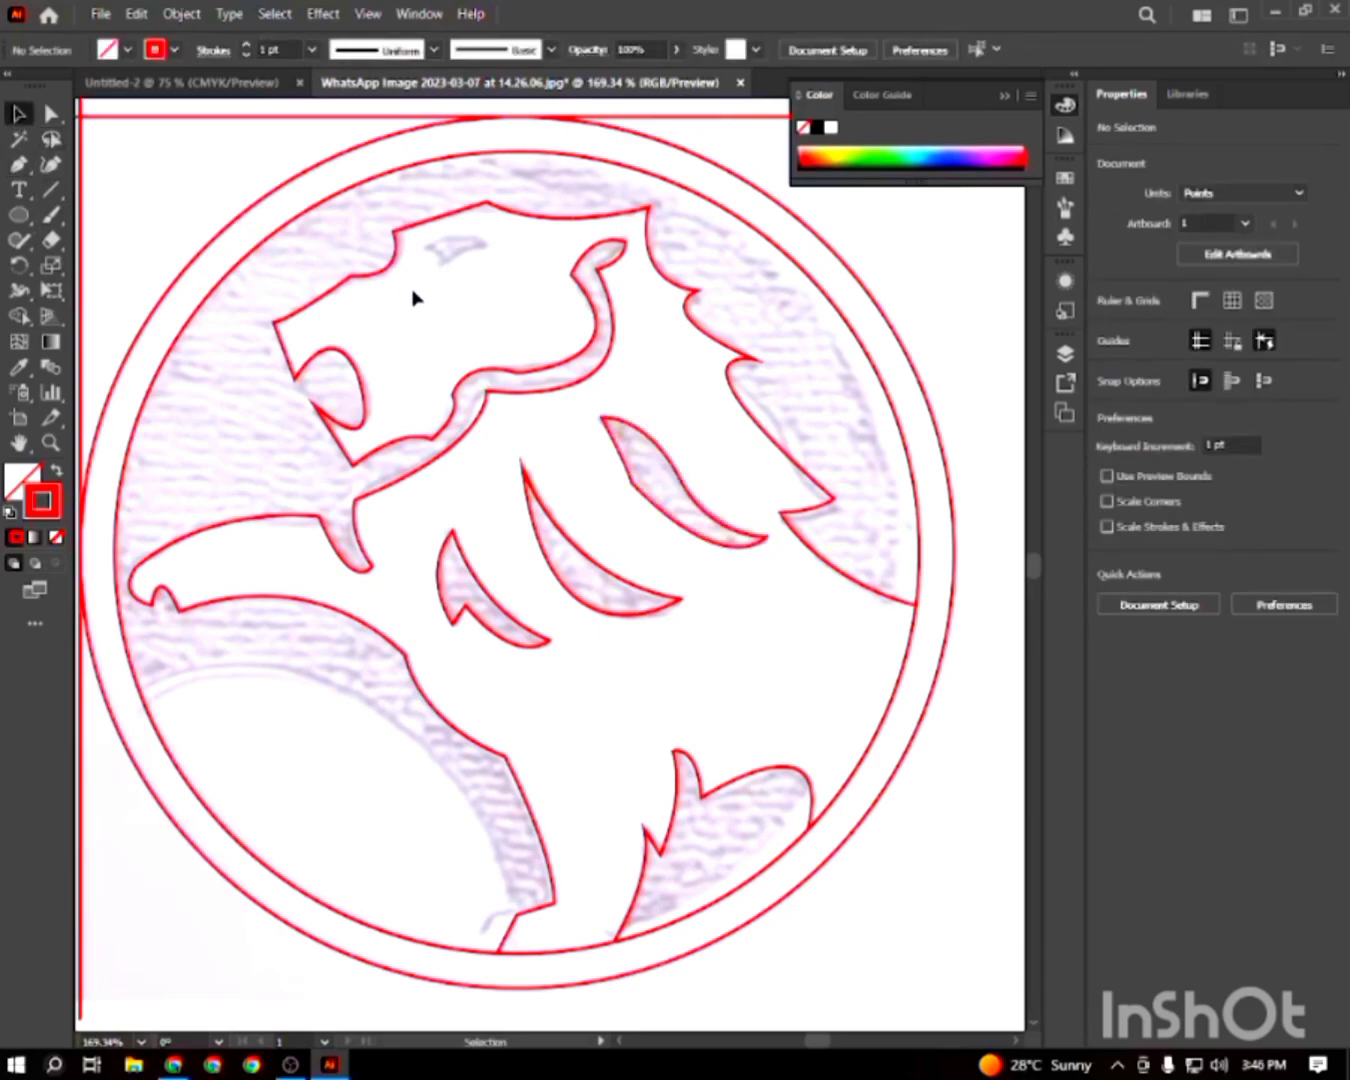
Trace the animal's eye as a small closed outline with a pointed lower corner, redoing its final segments, and deselect it
key(p)
mouse_move(428, 243)
mouse_down()
mouse_move(488, 245)
mouse_move(515, 275)
mouse_move(445, 268)
mouse_move(449, 248)
mouse_move(434, 250)
mouse_up()
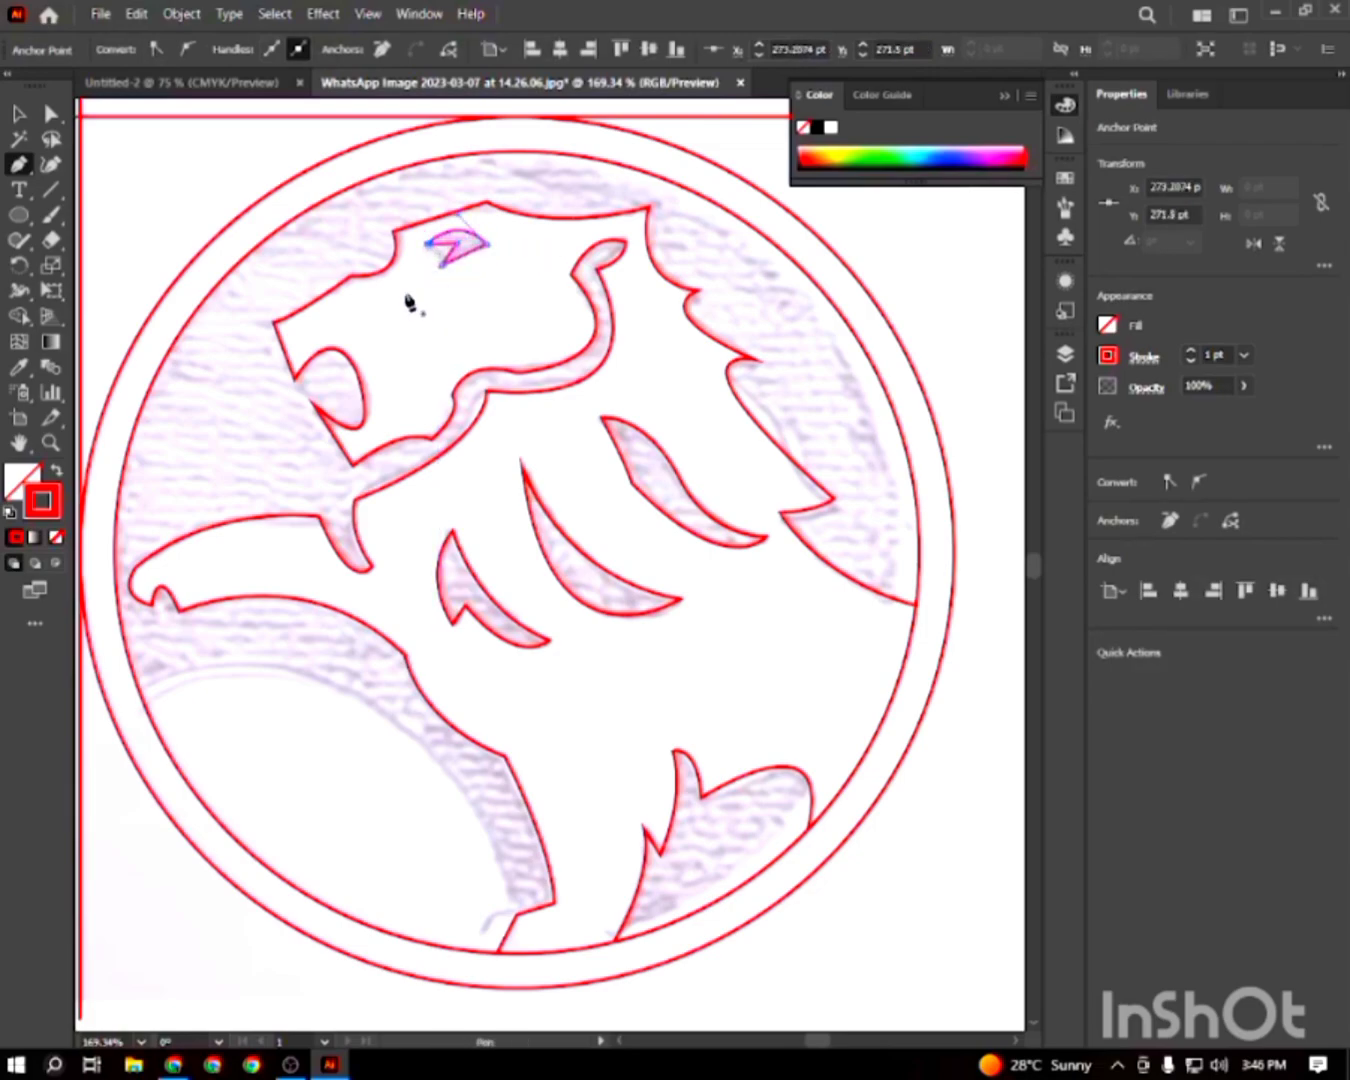
key(ctrl+z)
key(ctrl+z)
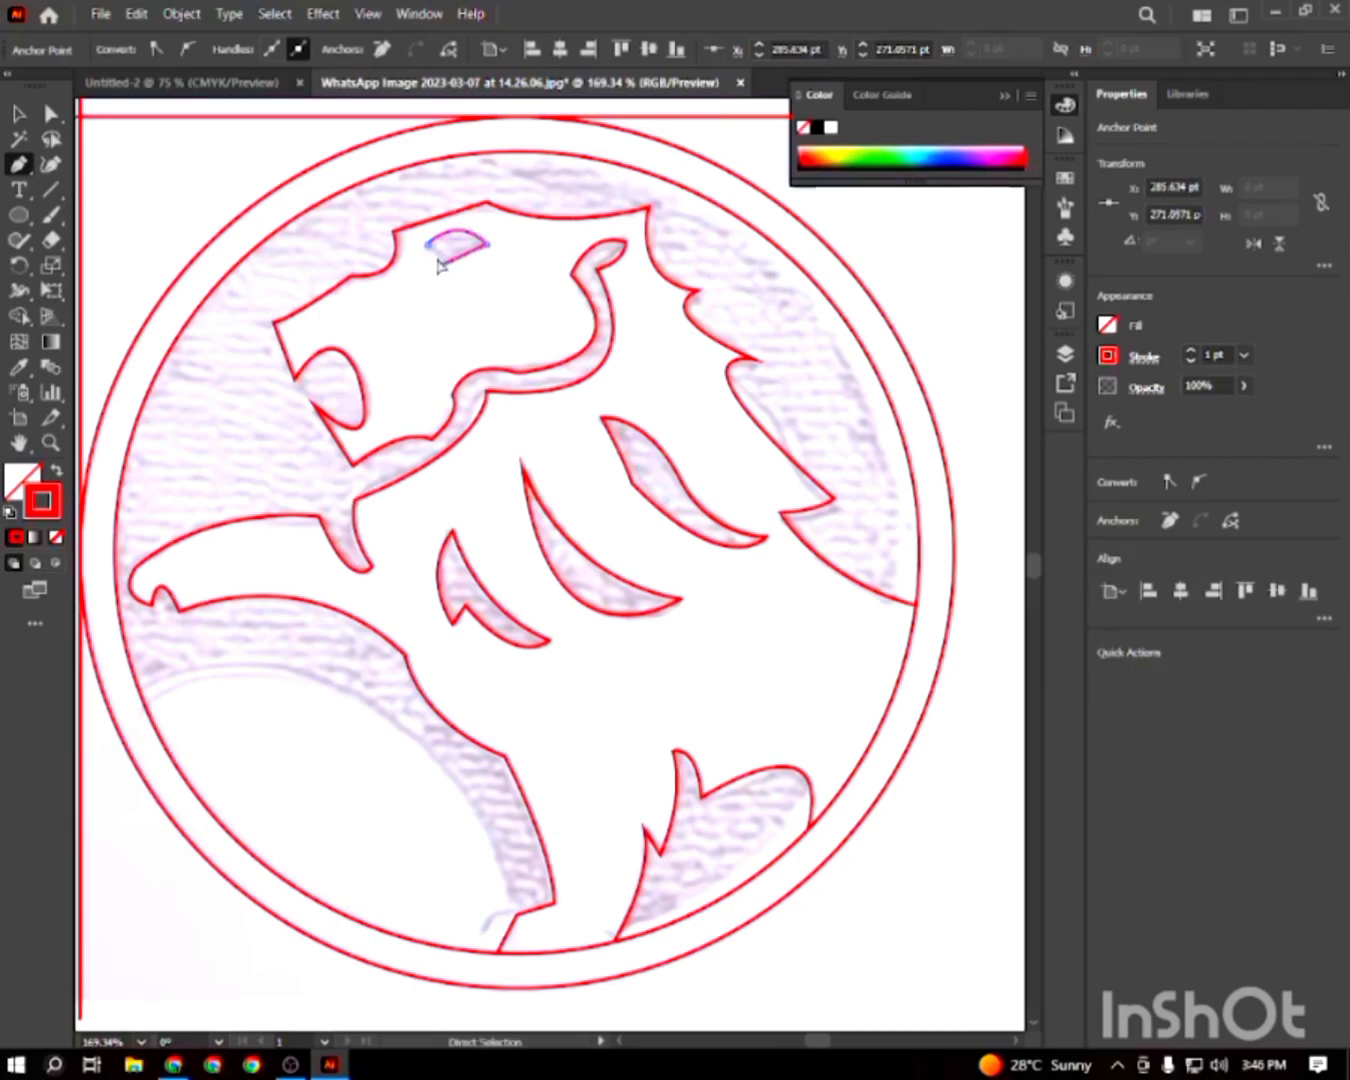
drag(447, 258, 433, 250)
click(18, 115)
click(171, 190)
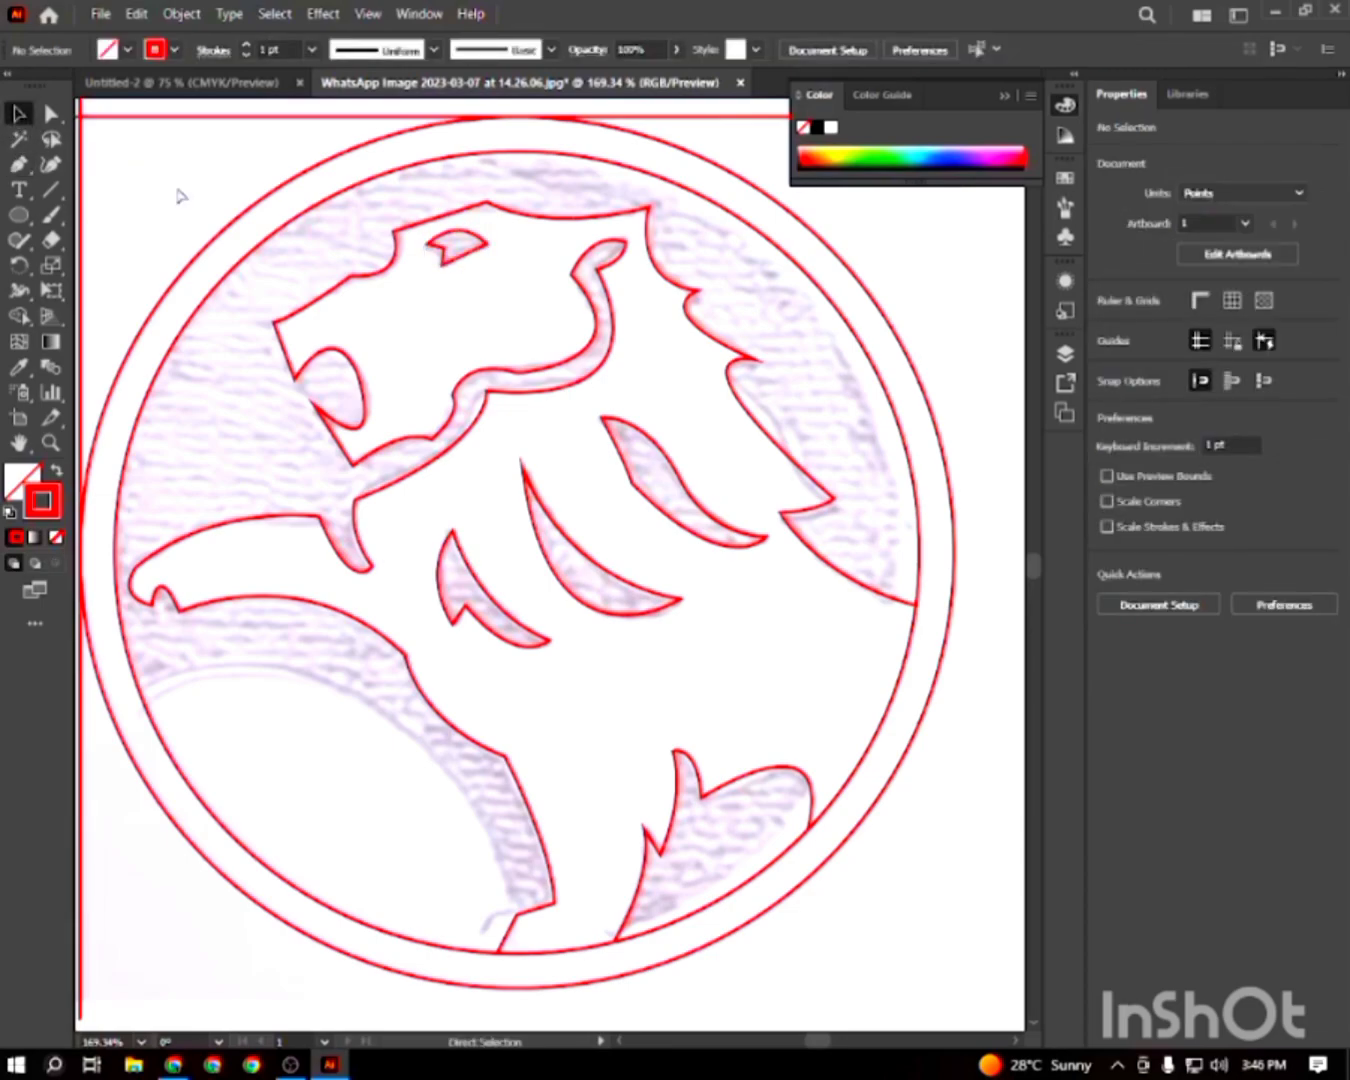
key(ctrl+a)
click(164, 184)
Draw a circle about 163 pt in diameter along the sketched arc at the emblem's lower left and deselect it
click(17, 214)
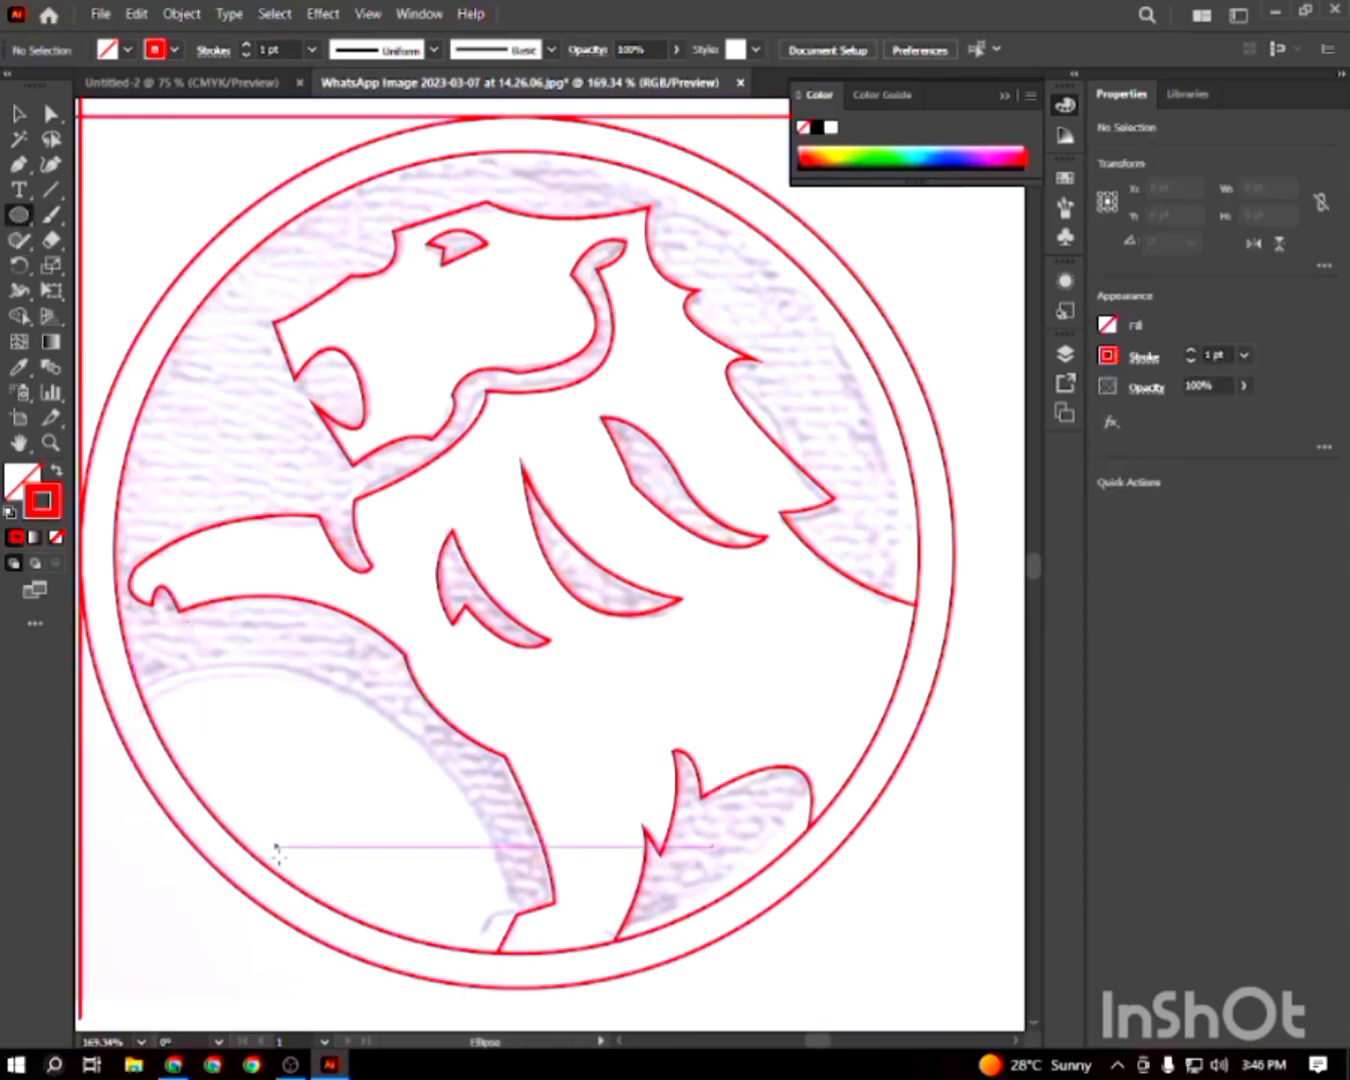
drag(284, 878, 439, 770)
drag(567, 757, 327, 682)
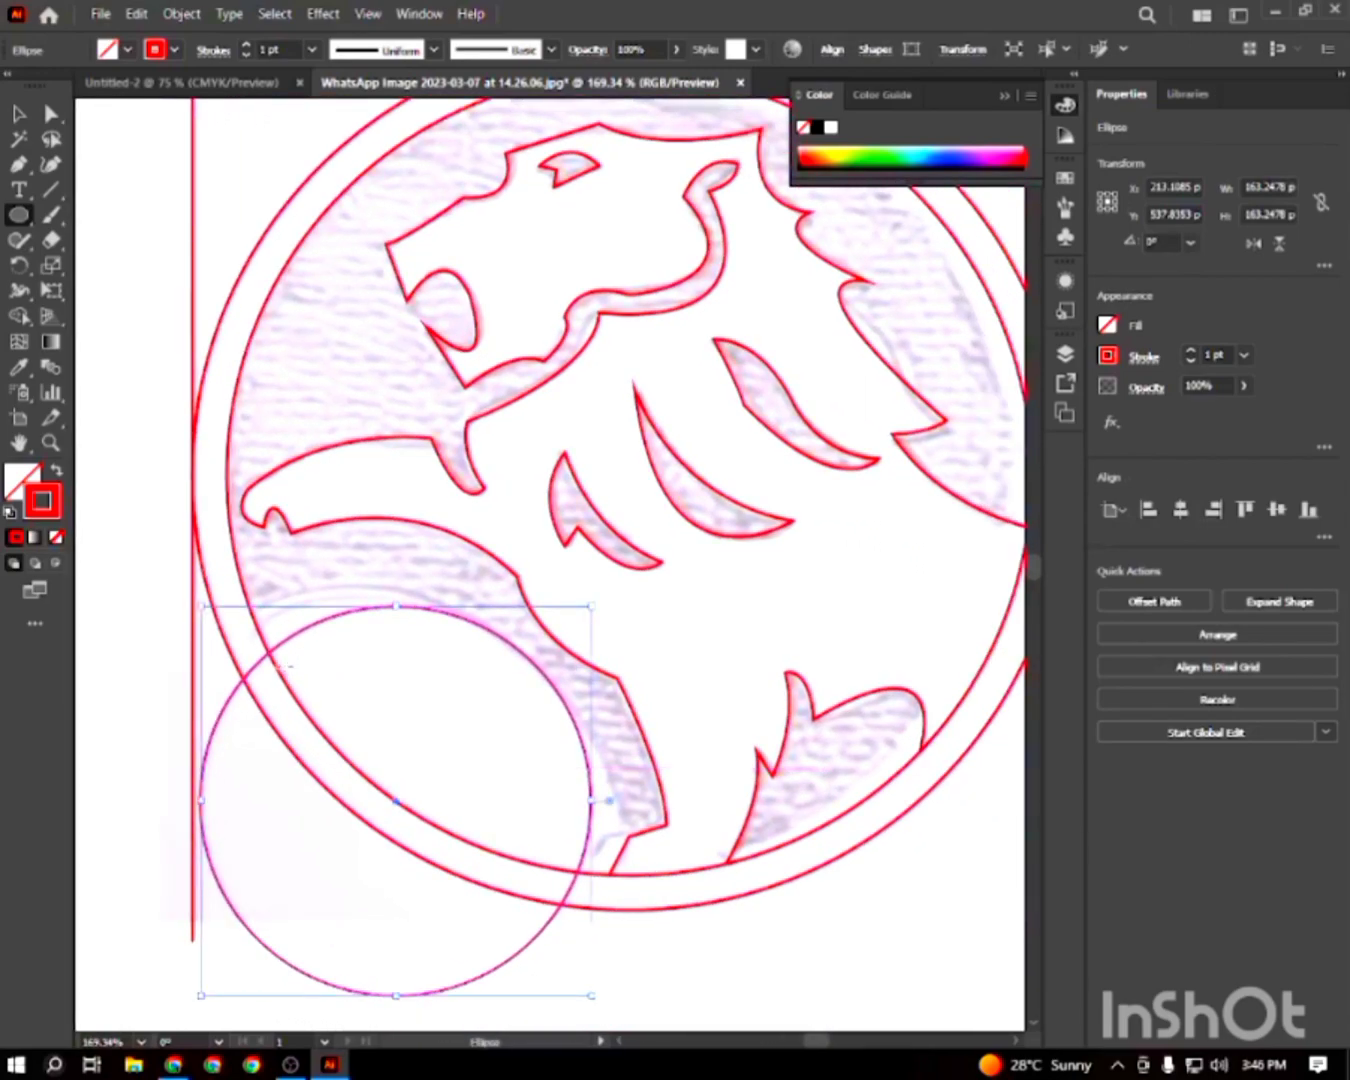
click(50, 140)
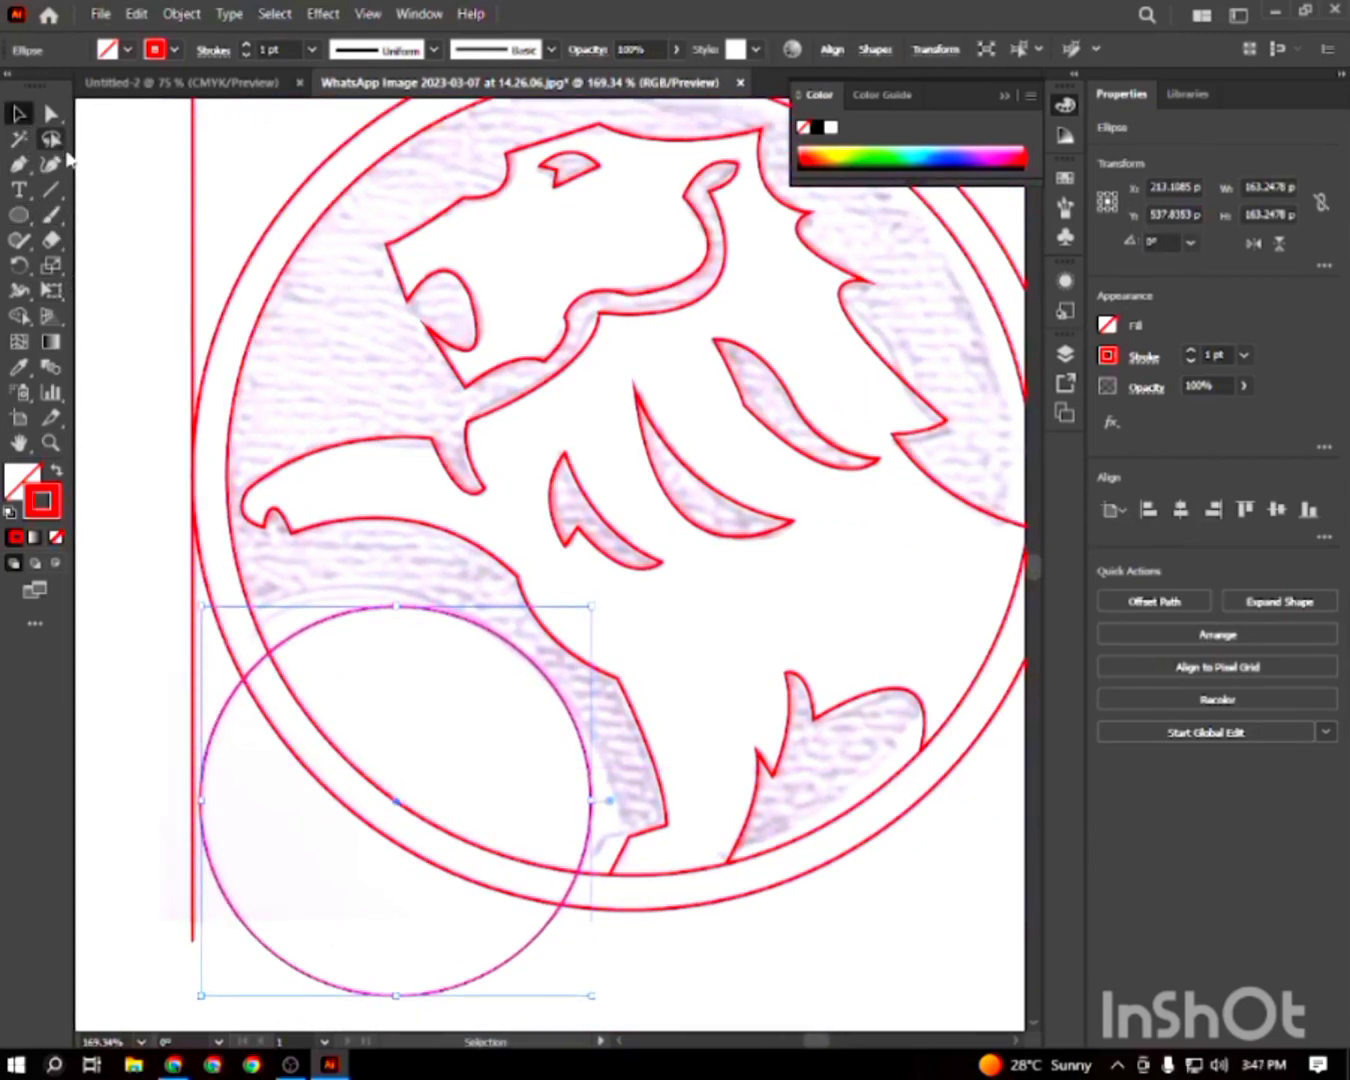
click(89, 186)
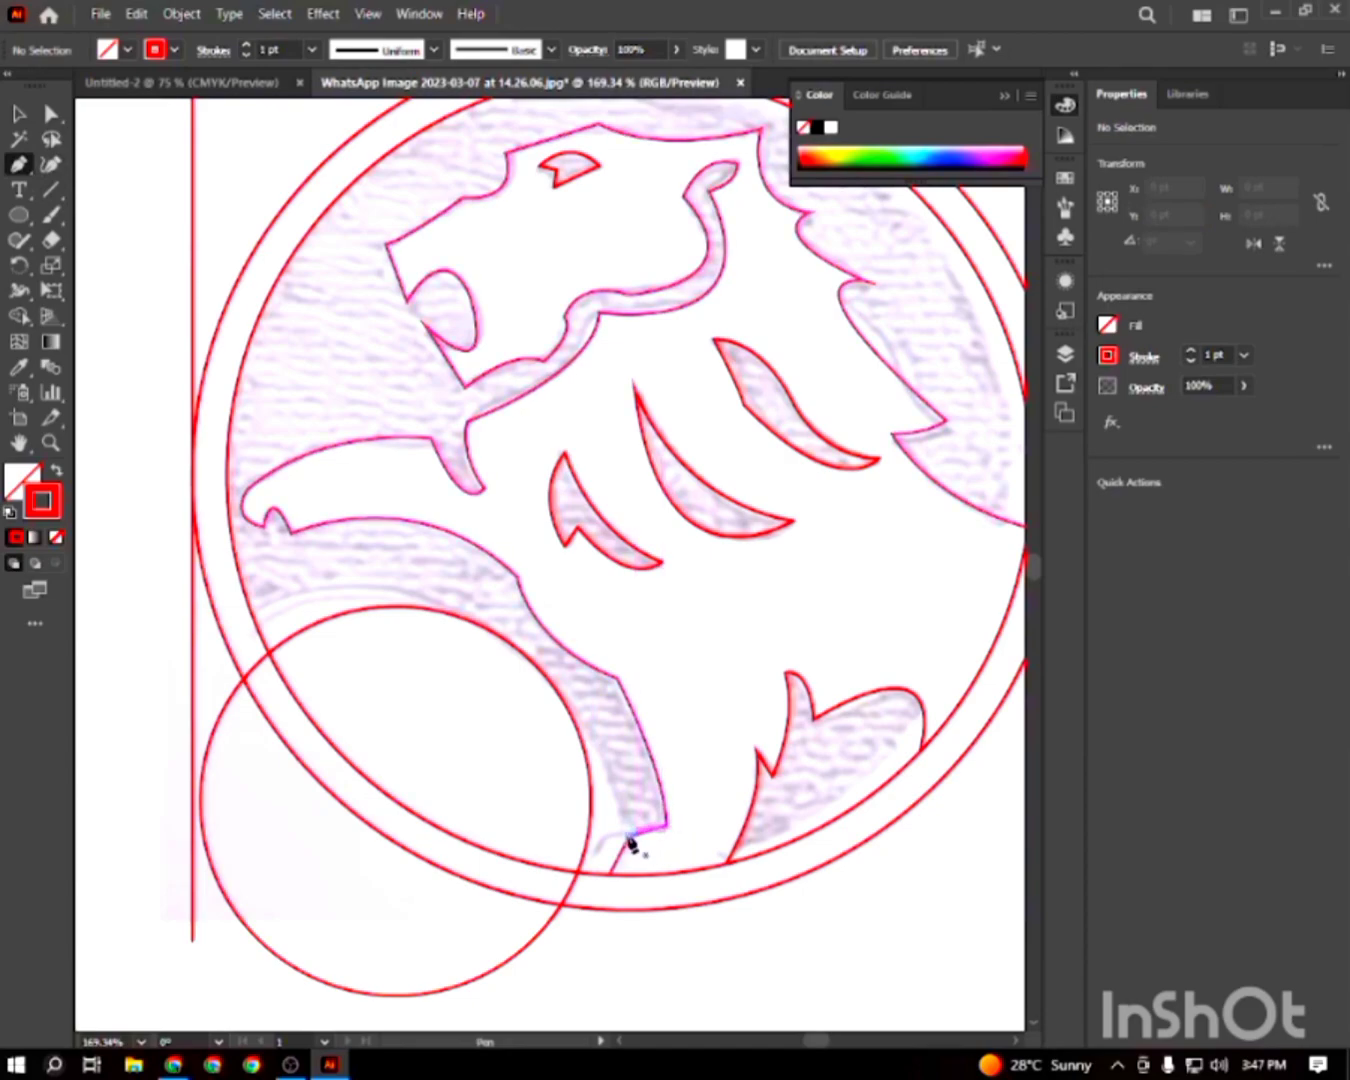
Draw a straight line with the Pen tool from the corner beneath the front leg to the small circle's edge, and deselect it
click(629, 837)
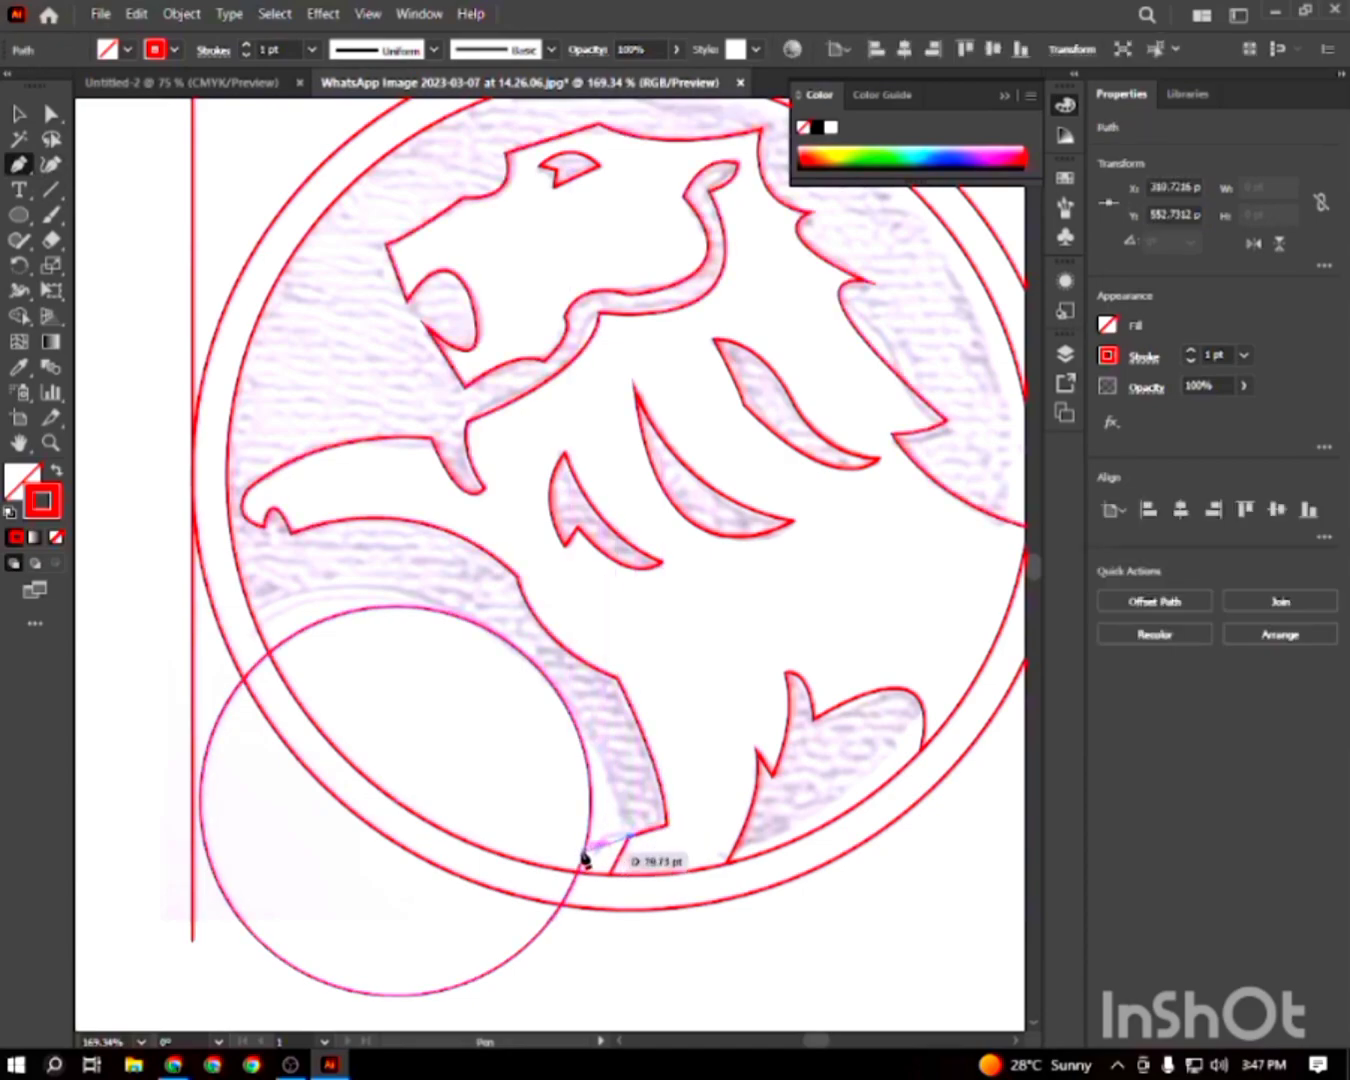
click(585, 855)
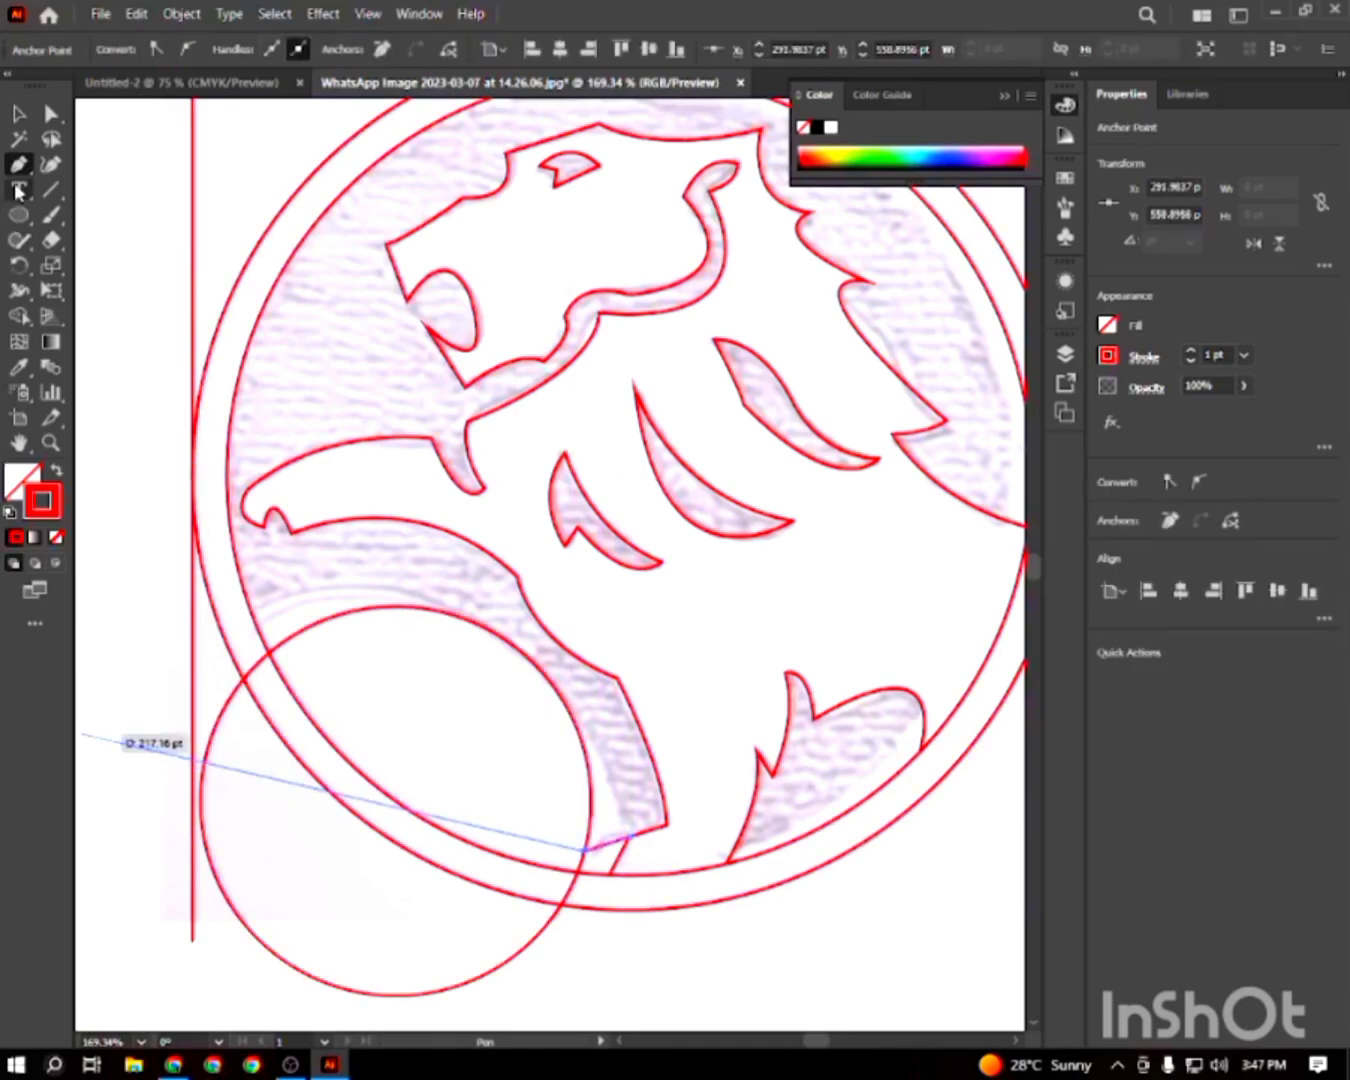
click(22, 118)
click(155, 214)
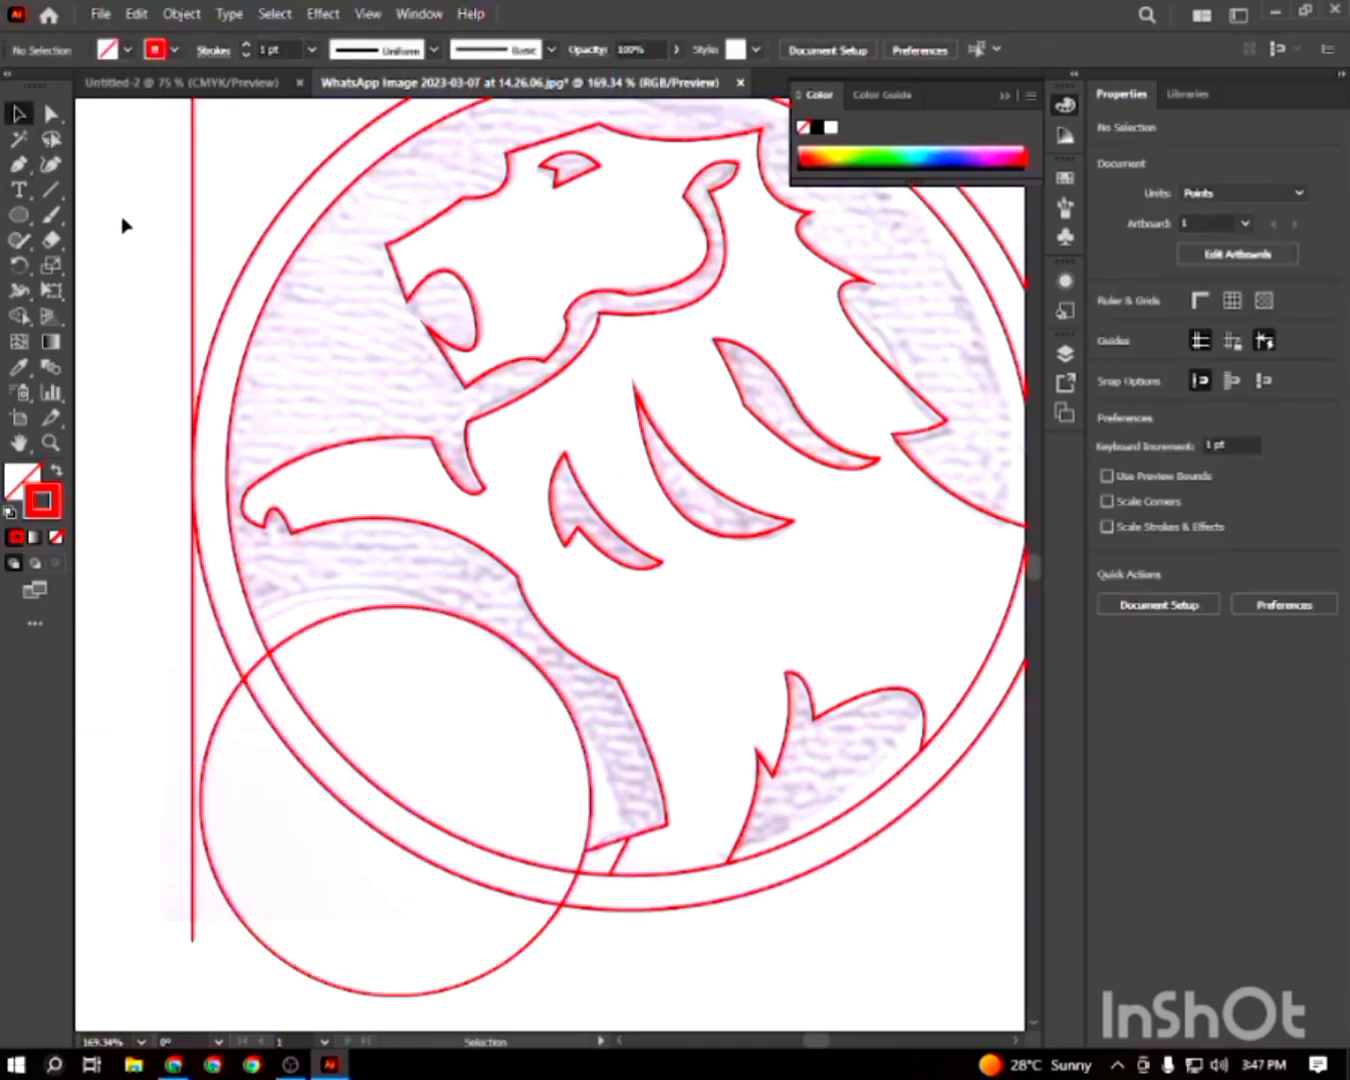
Unlock the sketch image and delete it, leaving only the traced outlines
right_click(244, 203)
mouse_move(303, 210)
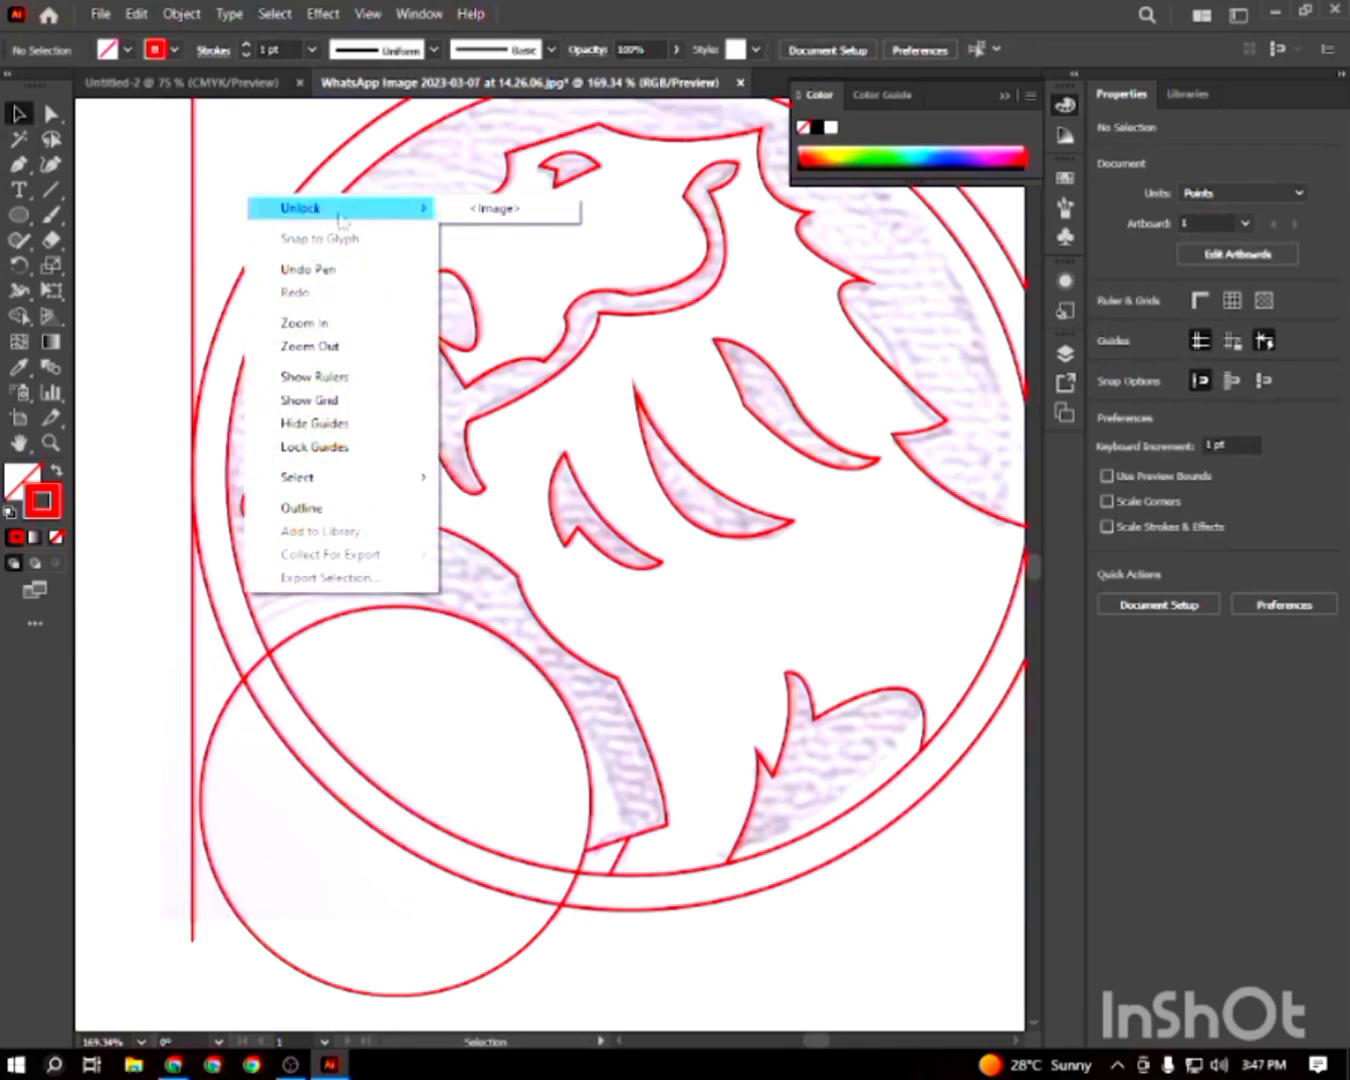
click(519, 212)
click(121, 202)
click(330, 248)
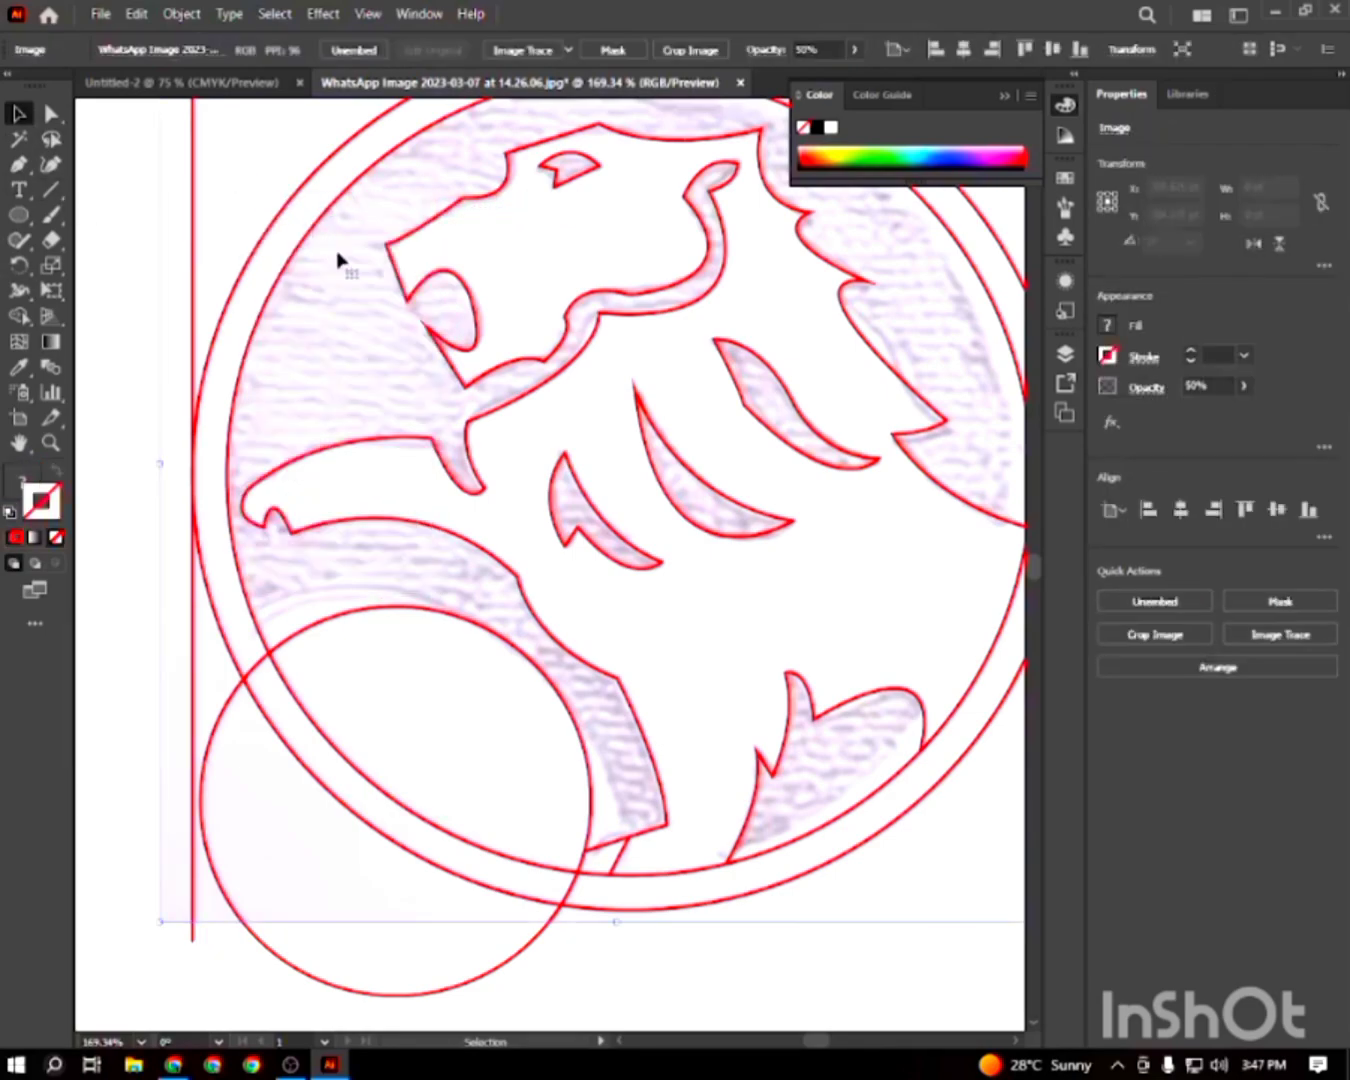
key(Delete)
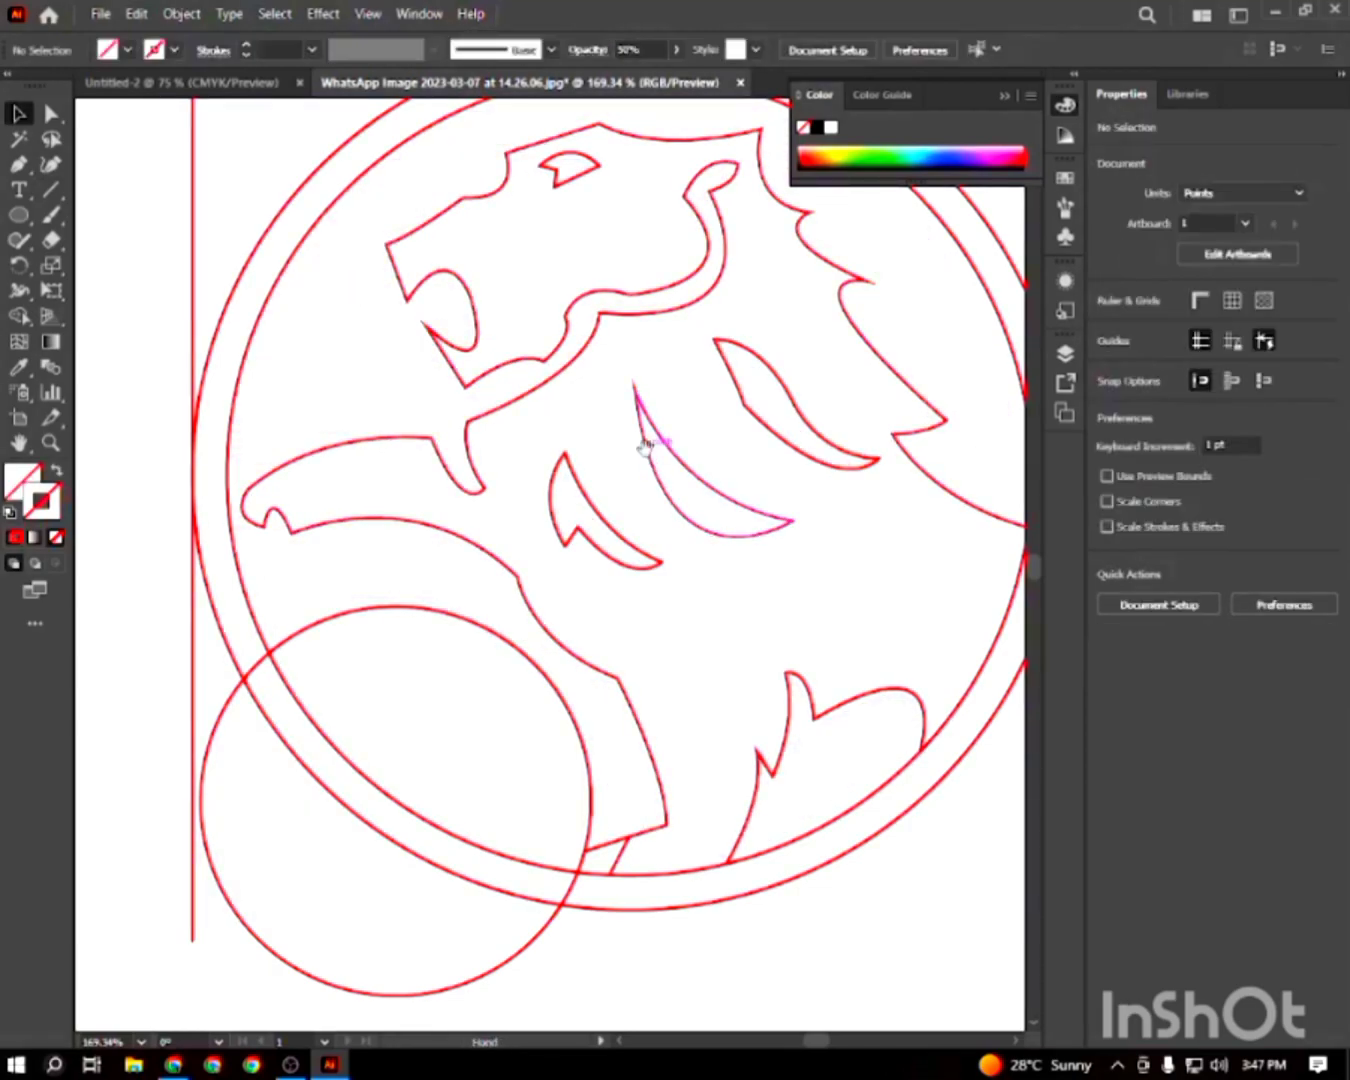
Using Shape Builder on all the artwork, remove the vertical line, the horizontal line's left end and the small circle's part outside the emblem
scroll(646, 447, down, 3)
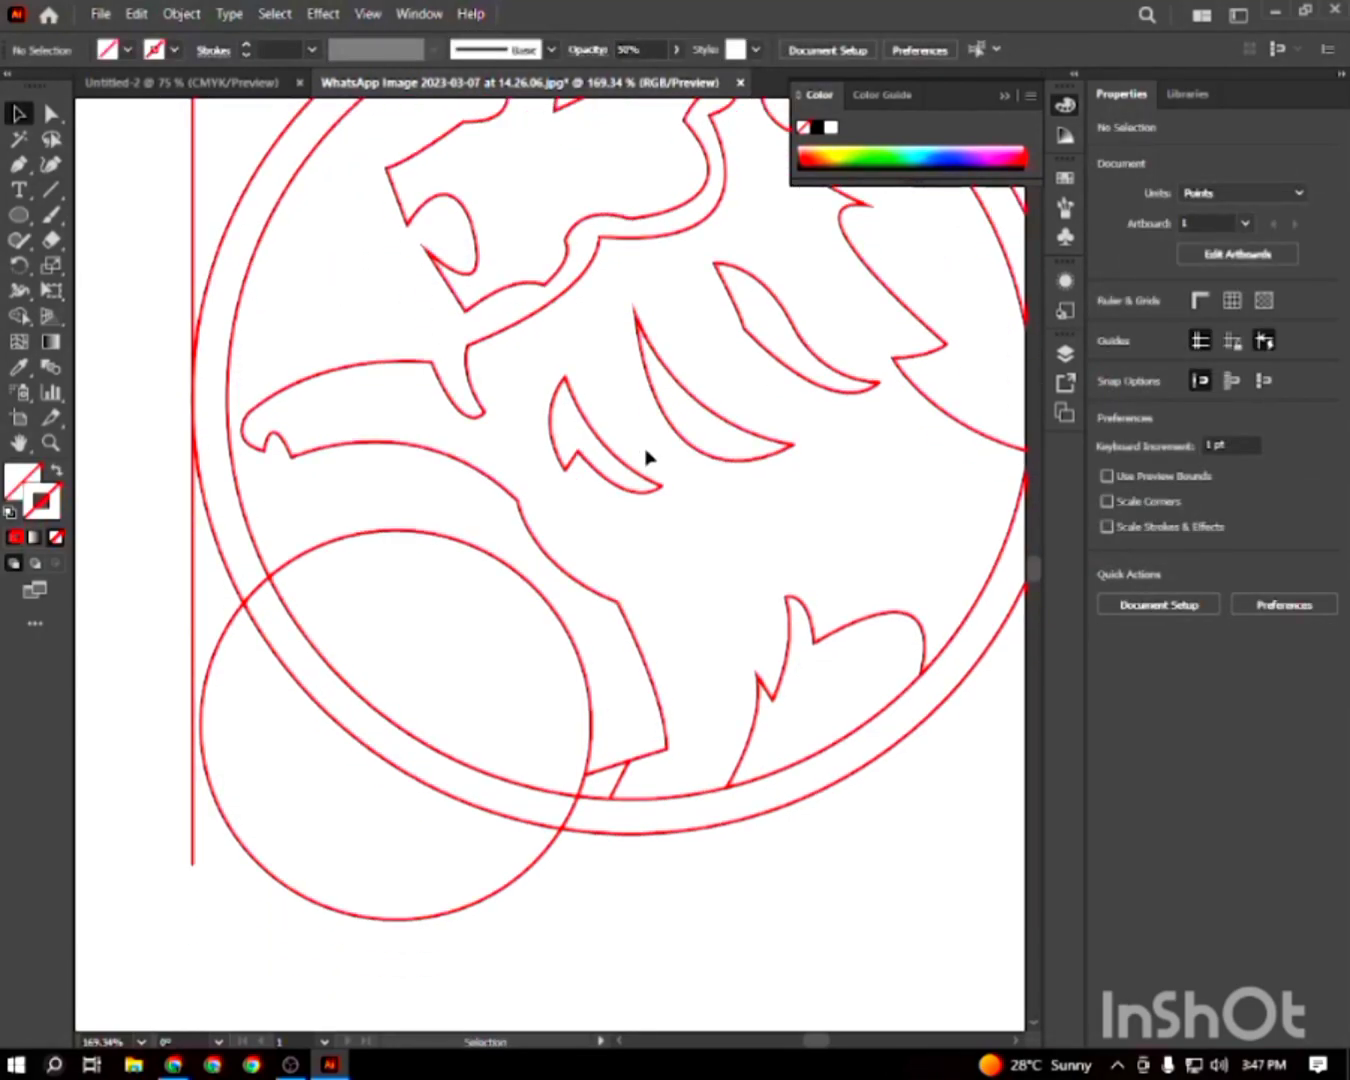
key(ctrl+1)
drag(685, 437, 512, 524)
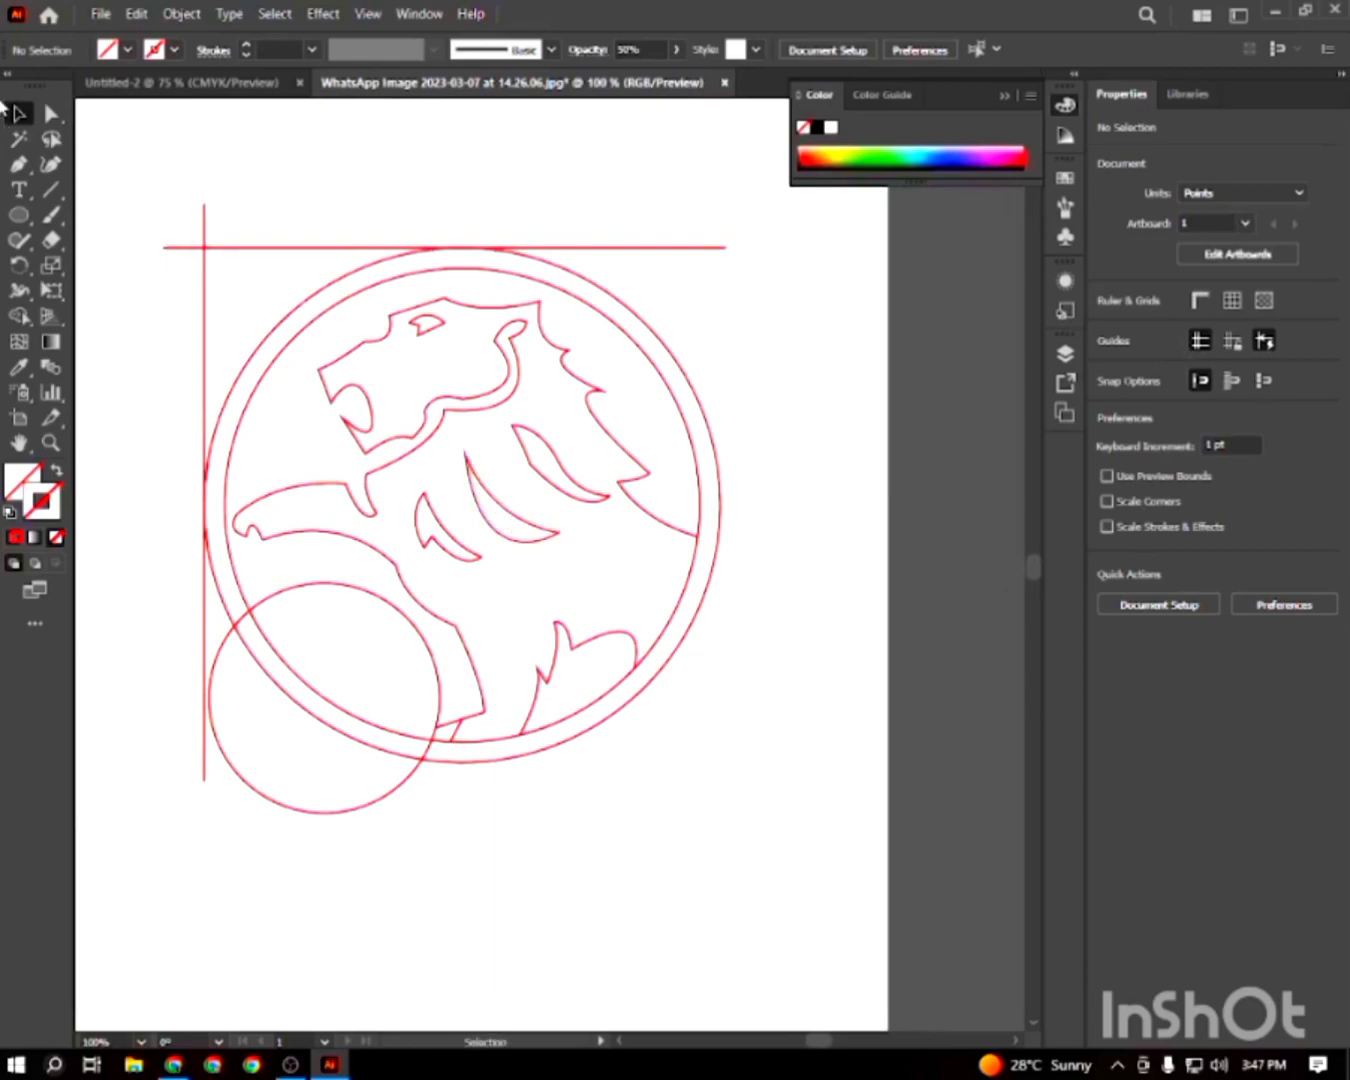
key(ctrl+a)
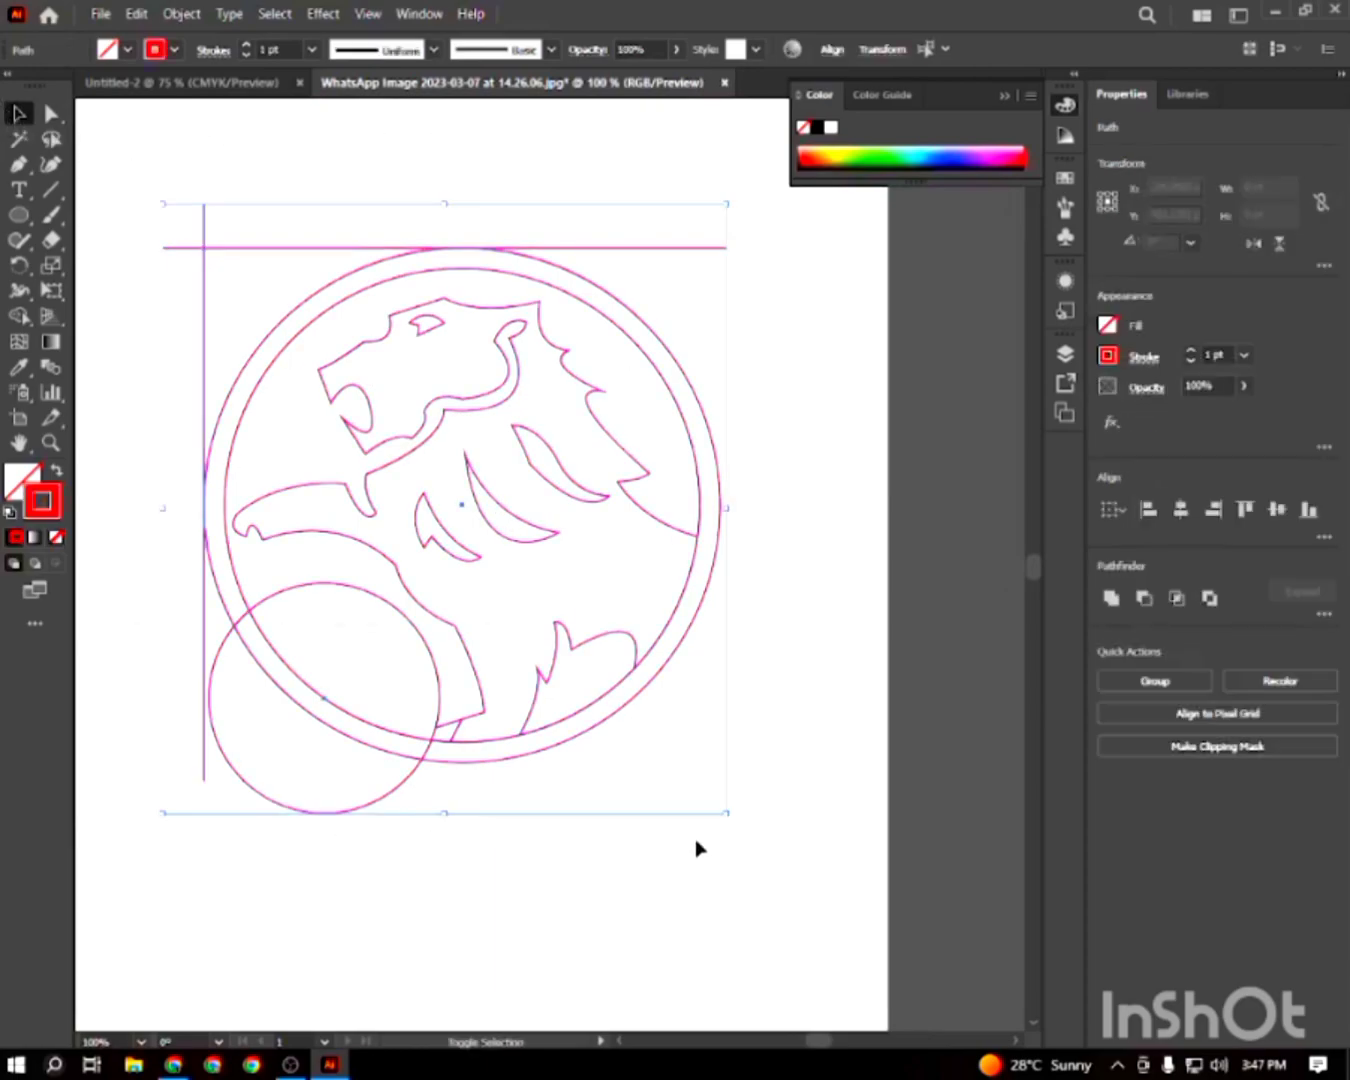
key(shift+m)
alt+click(222, 247)
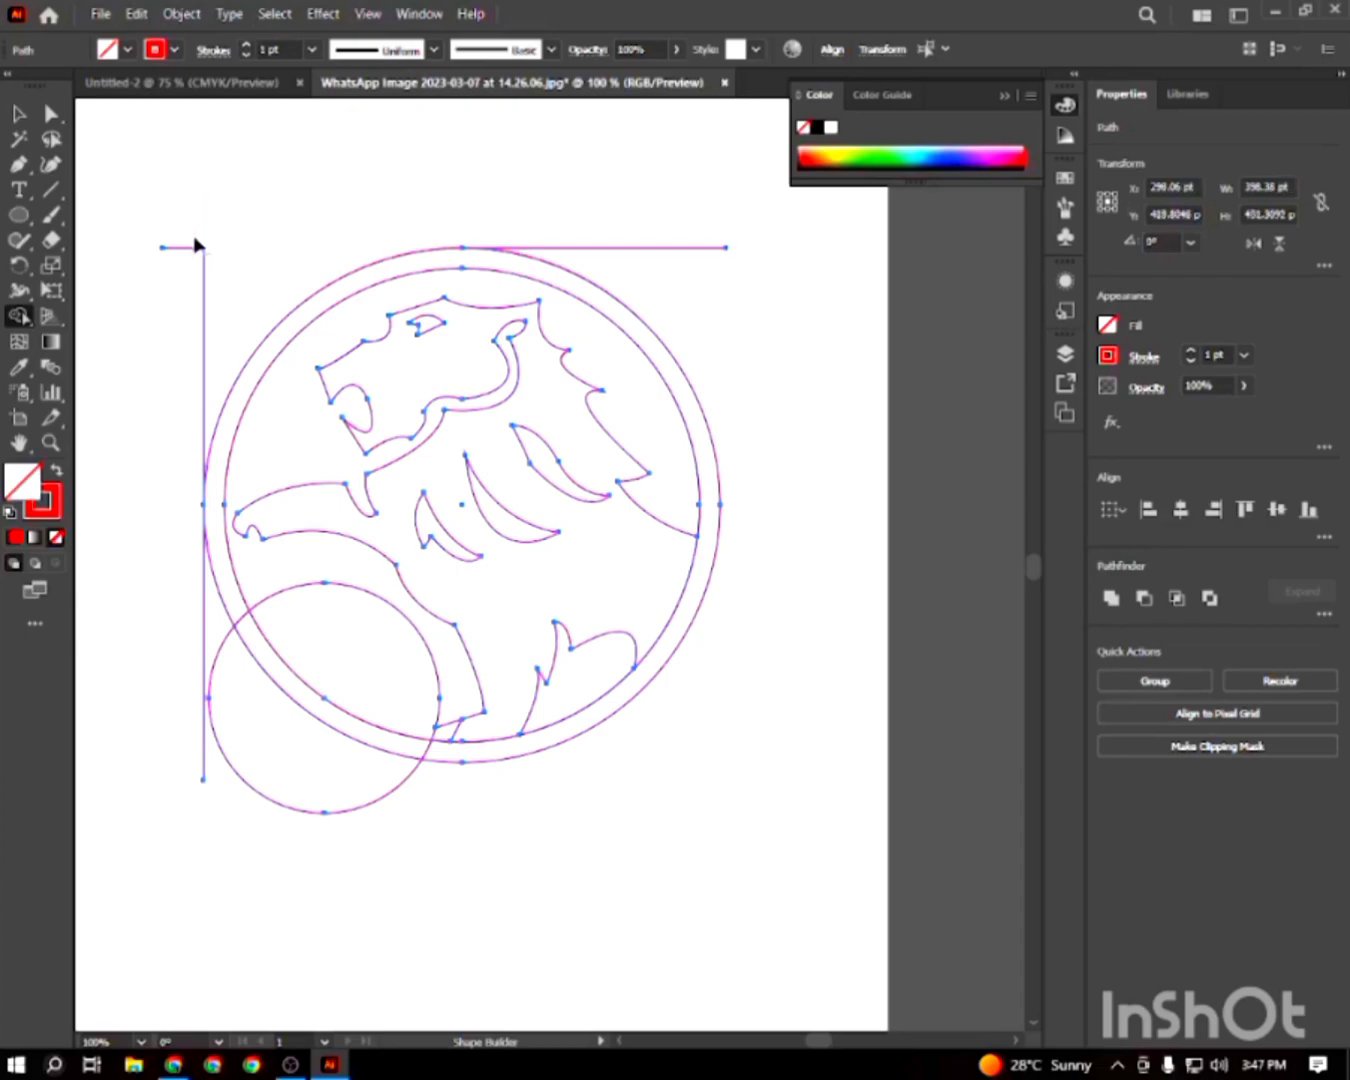
alt+click(220, 279)
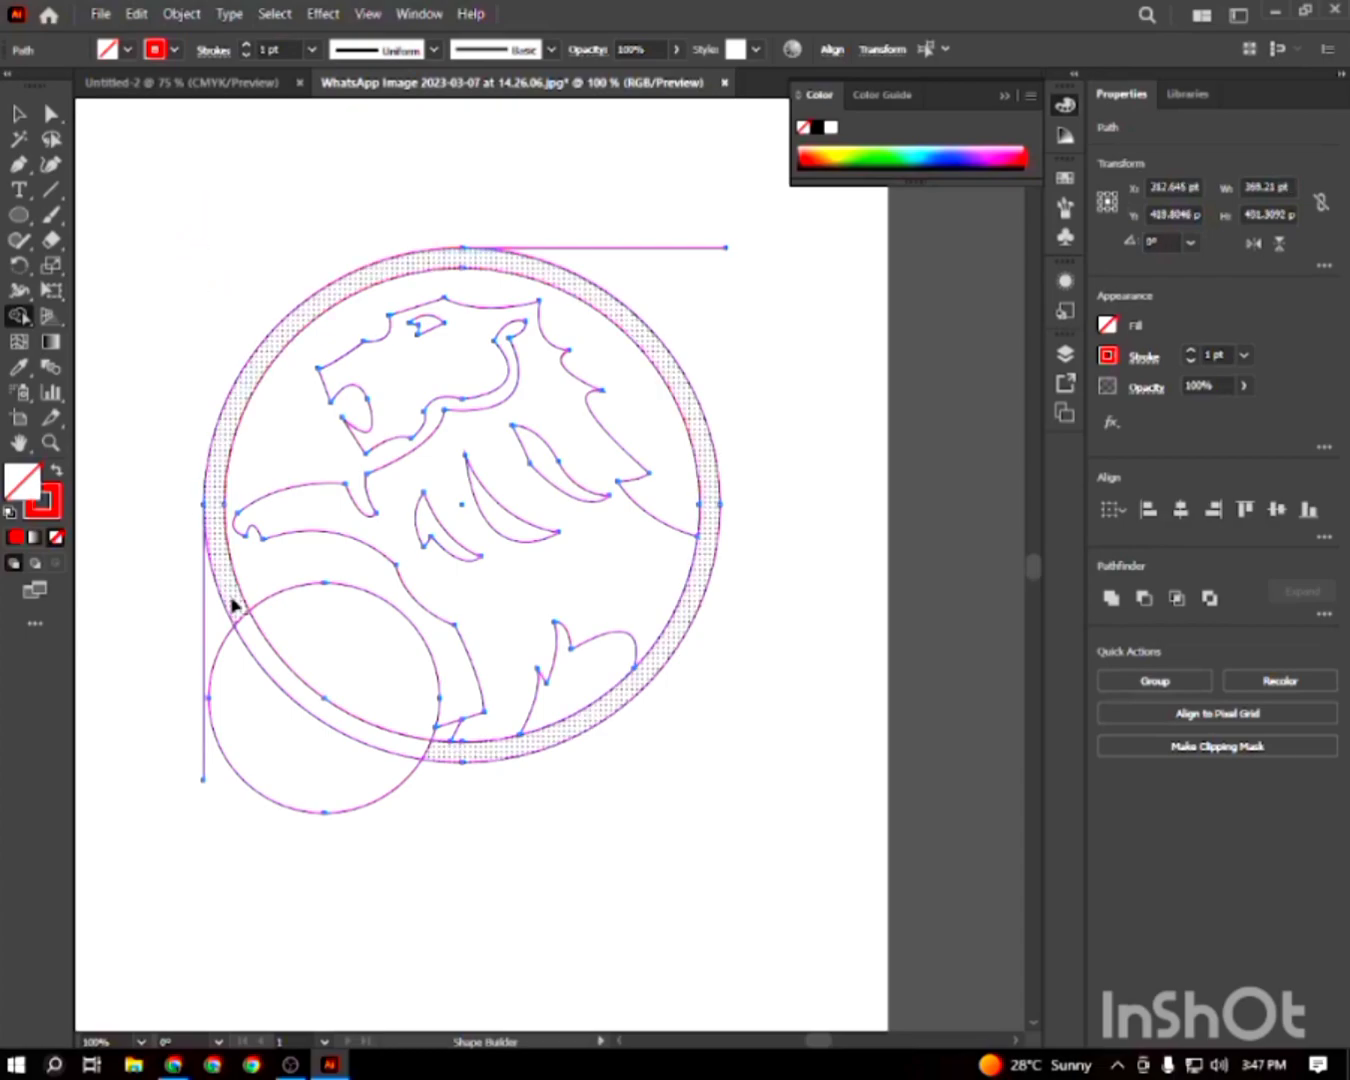
alt+click(203, 680)
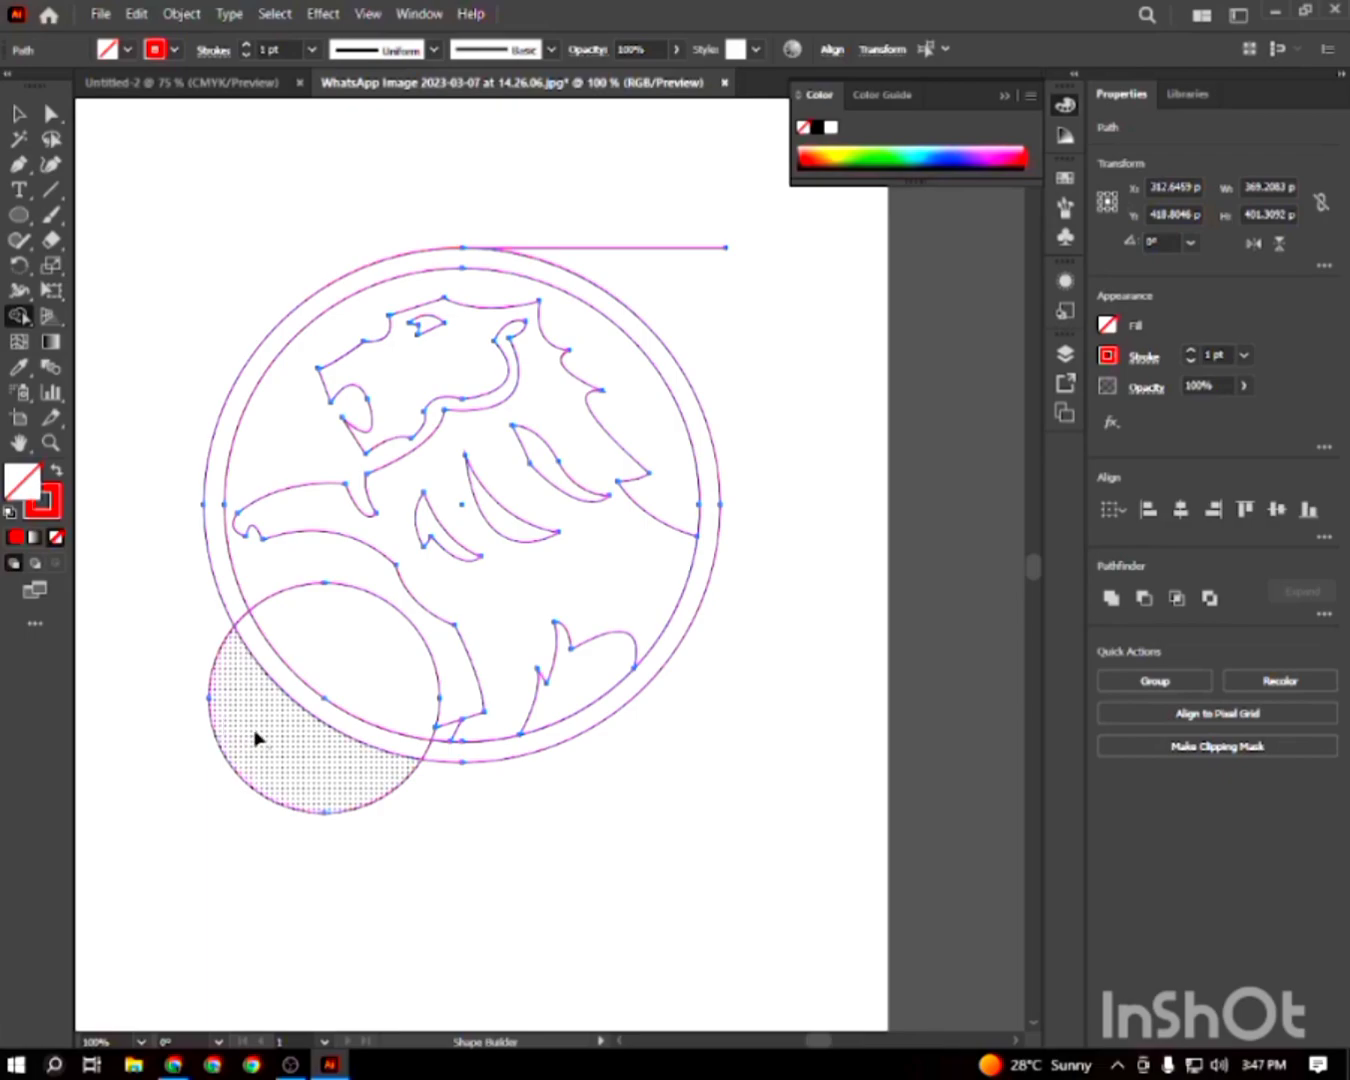
alt+click(279, 771)
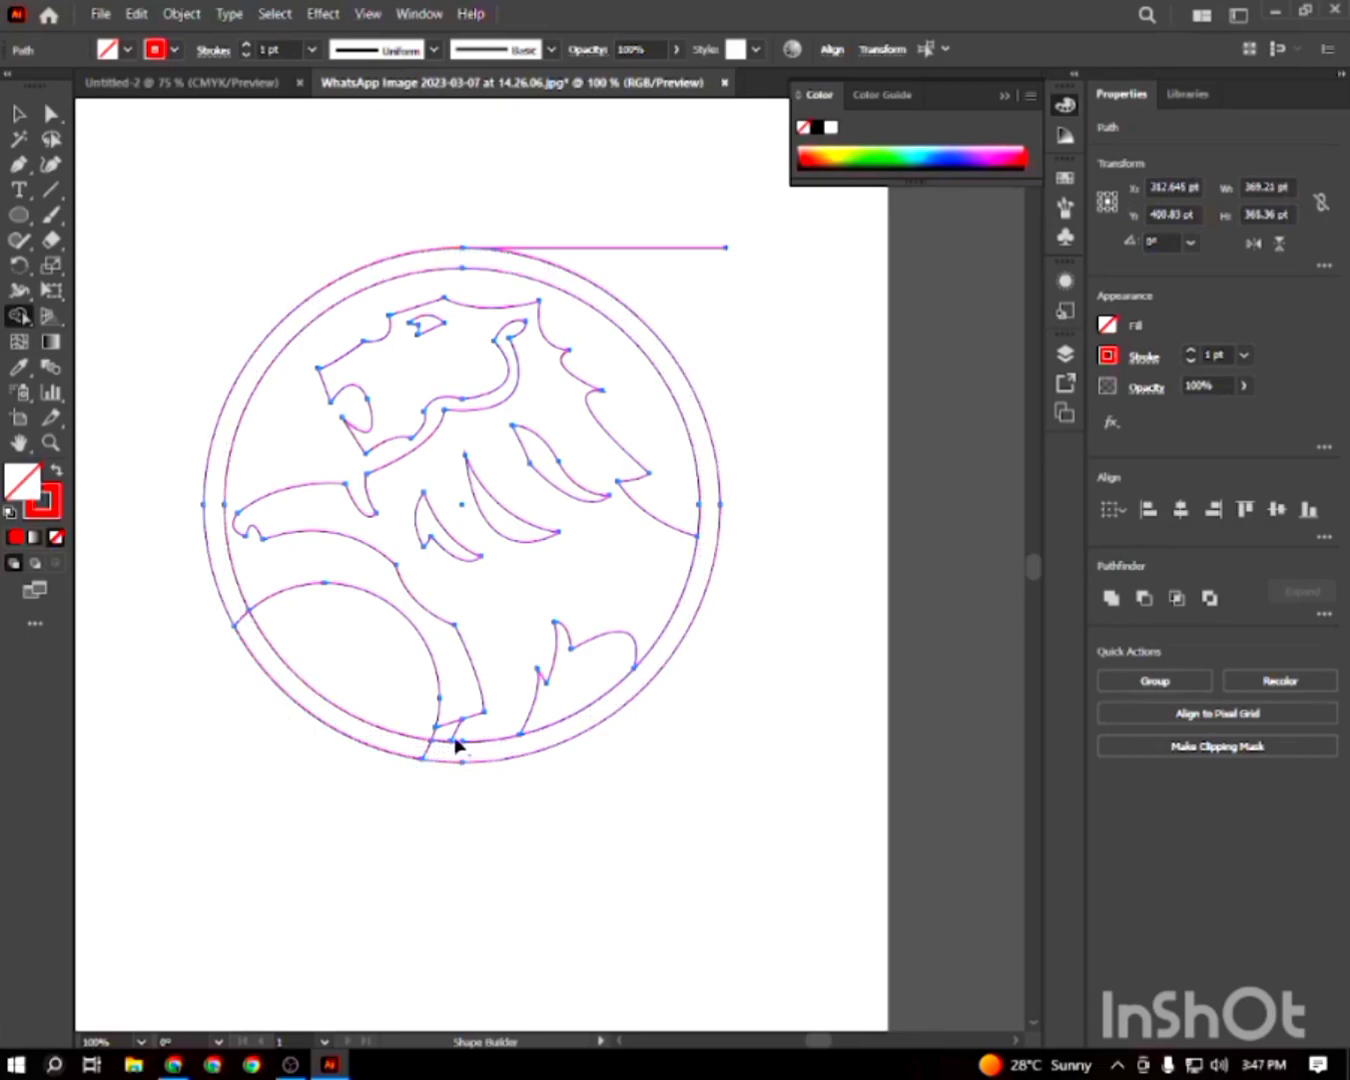
Merge the sliver below the front leg into the lion's body and remove the remaining horizontal line with Shape Builder
click(485, 736)
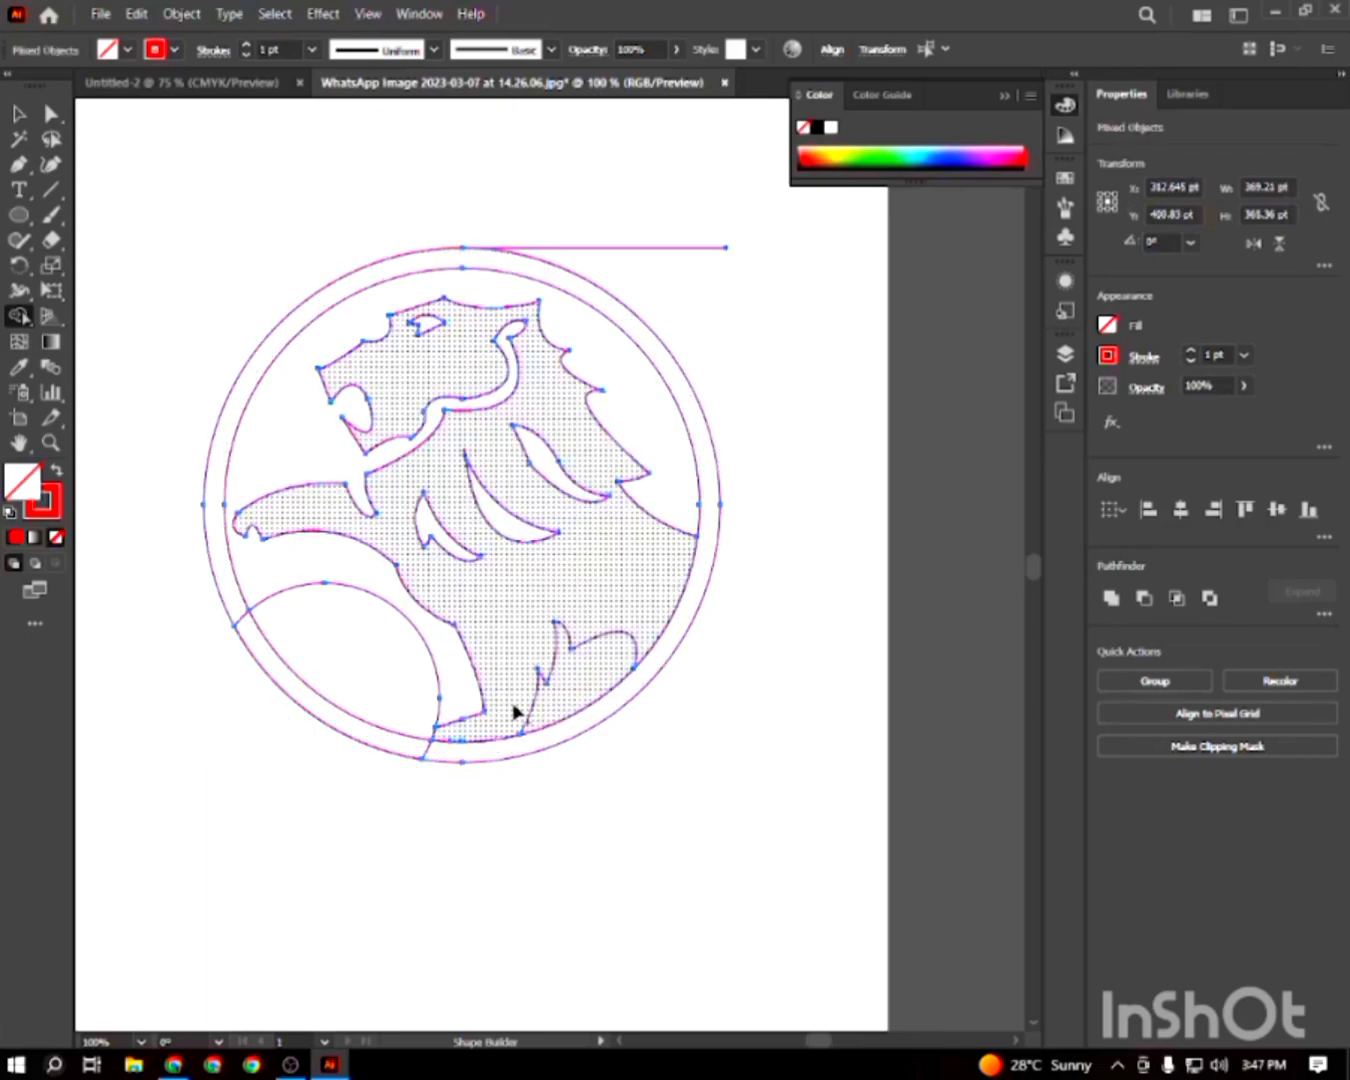
key(v)
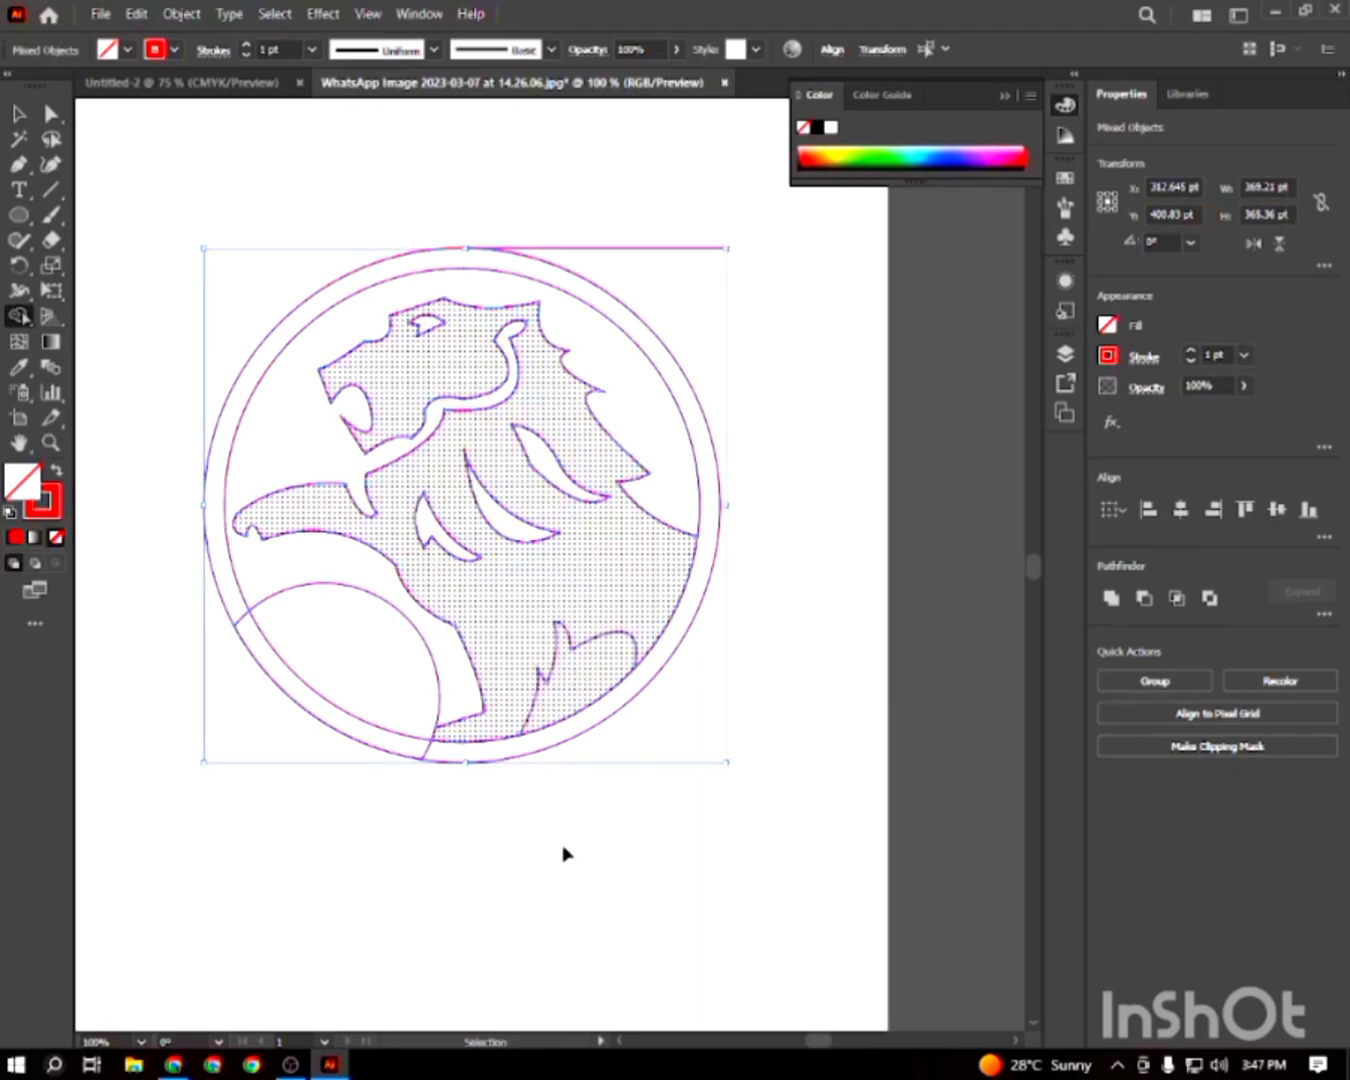
key(shift+m)
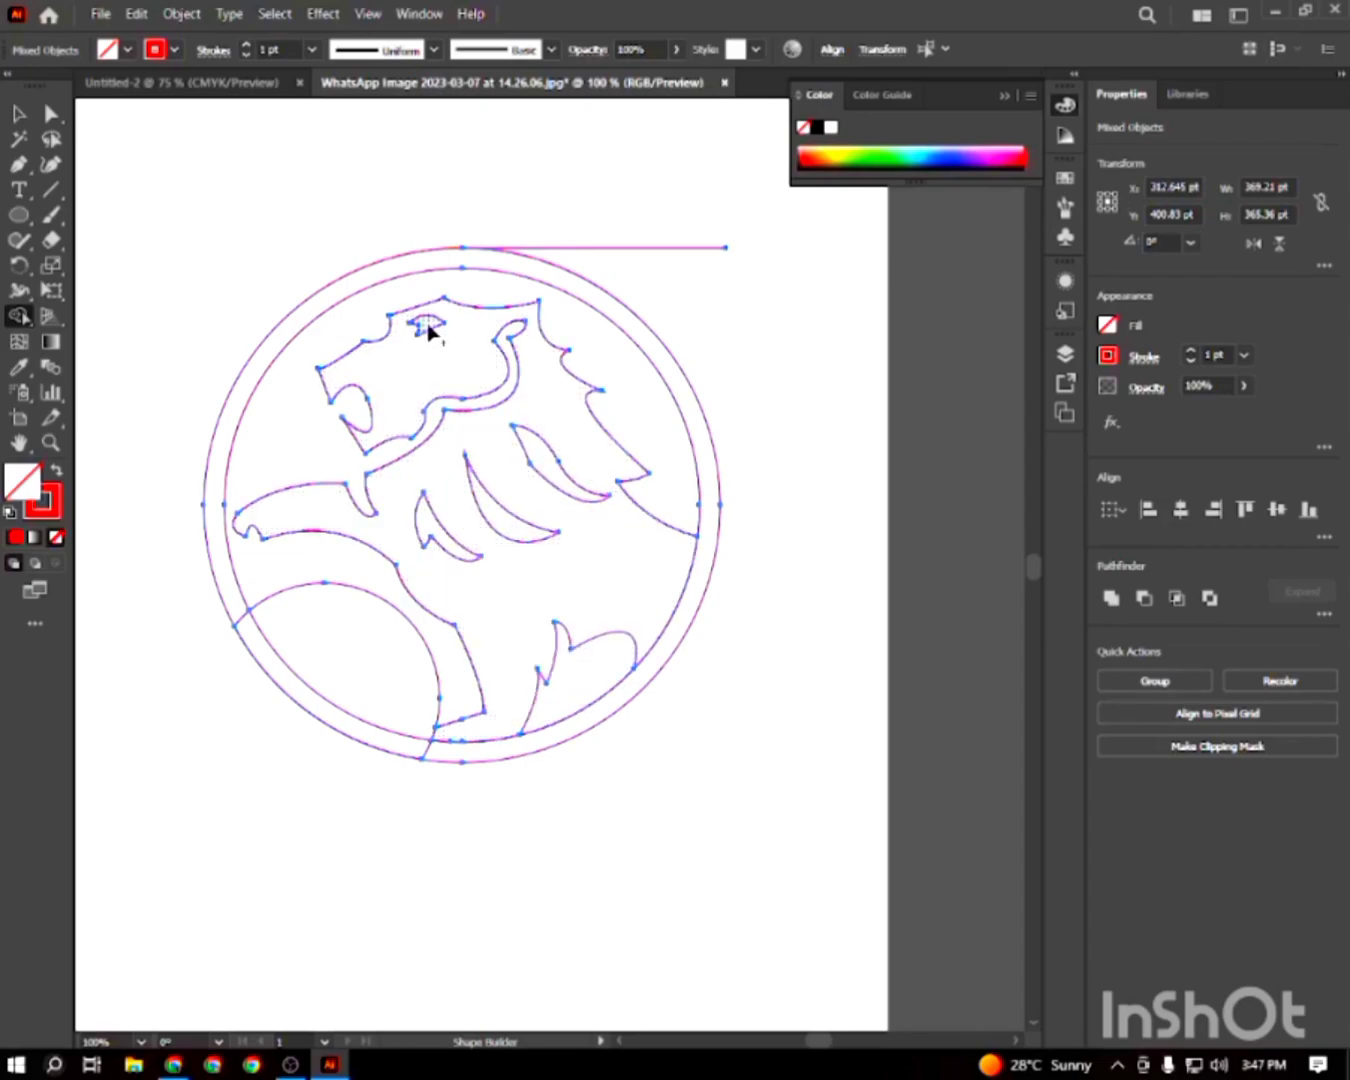
alt+click(549, 253)
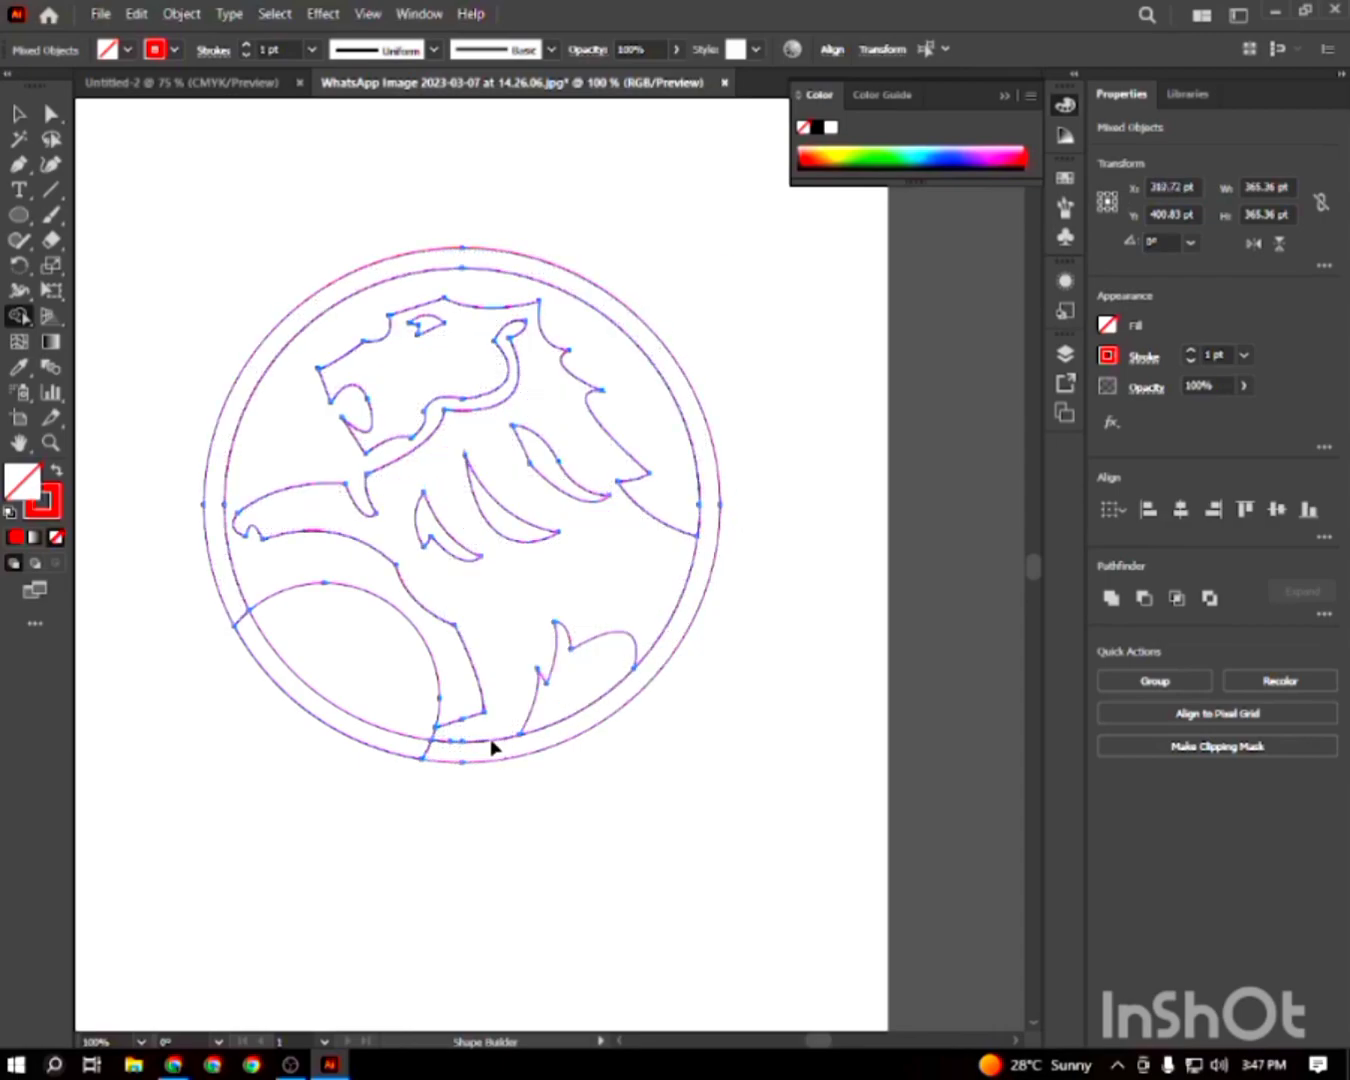
Merge the outer ring with the lower-left circle area into one shape and deselect everything
drag(437, 757, 353, 723)
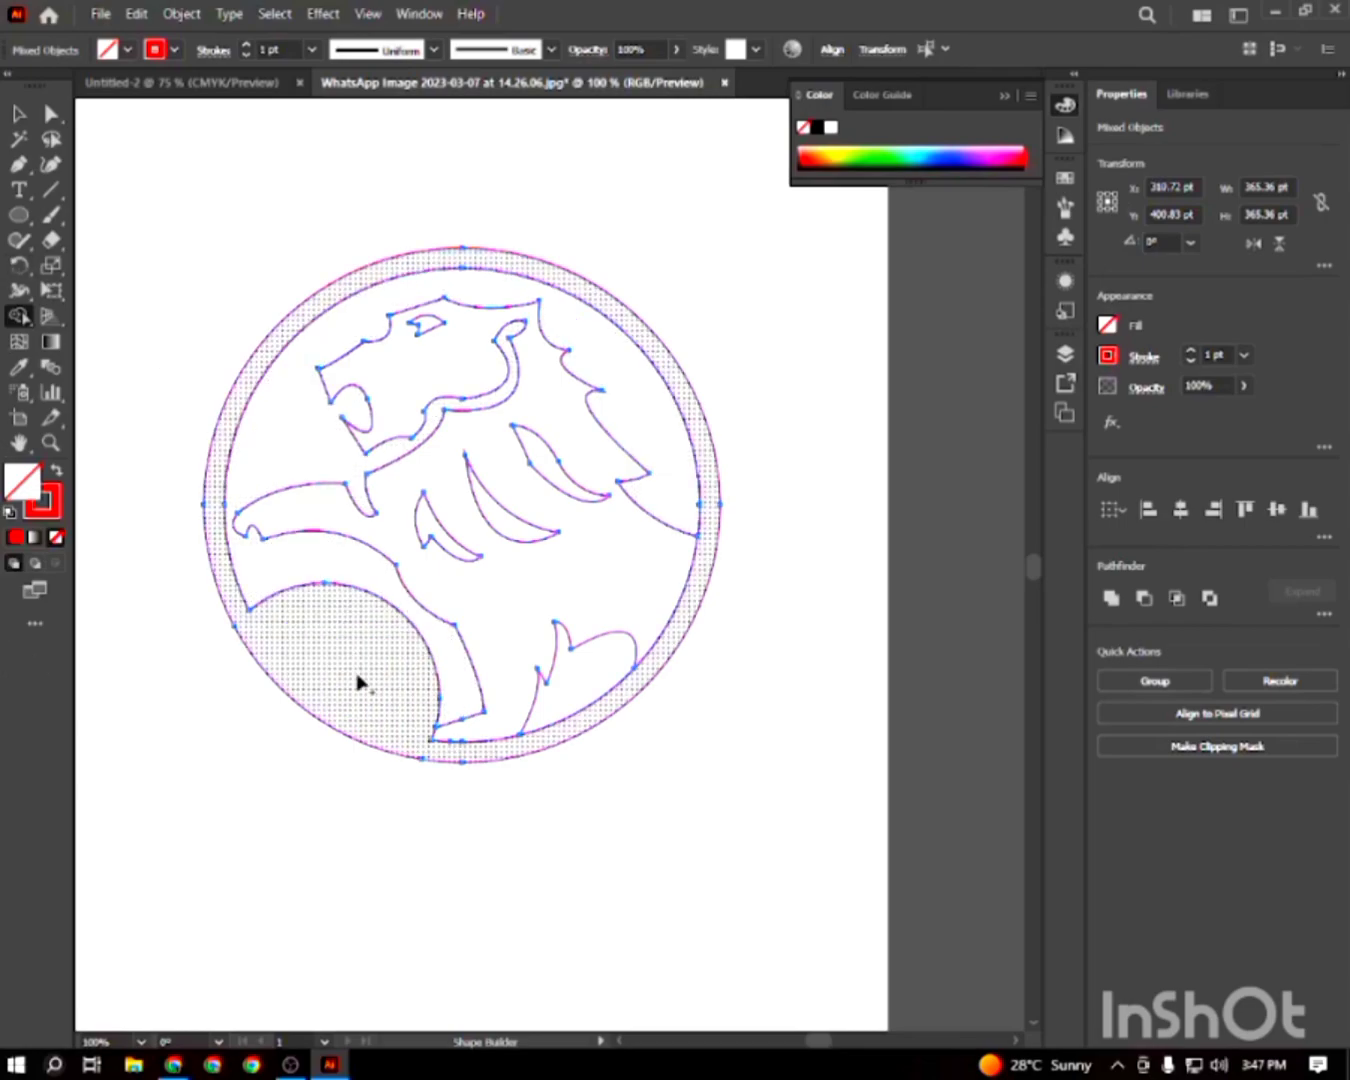
click(18, 113)
click(210, 144)
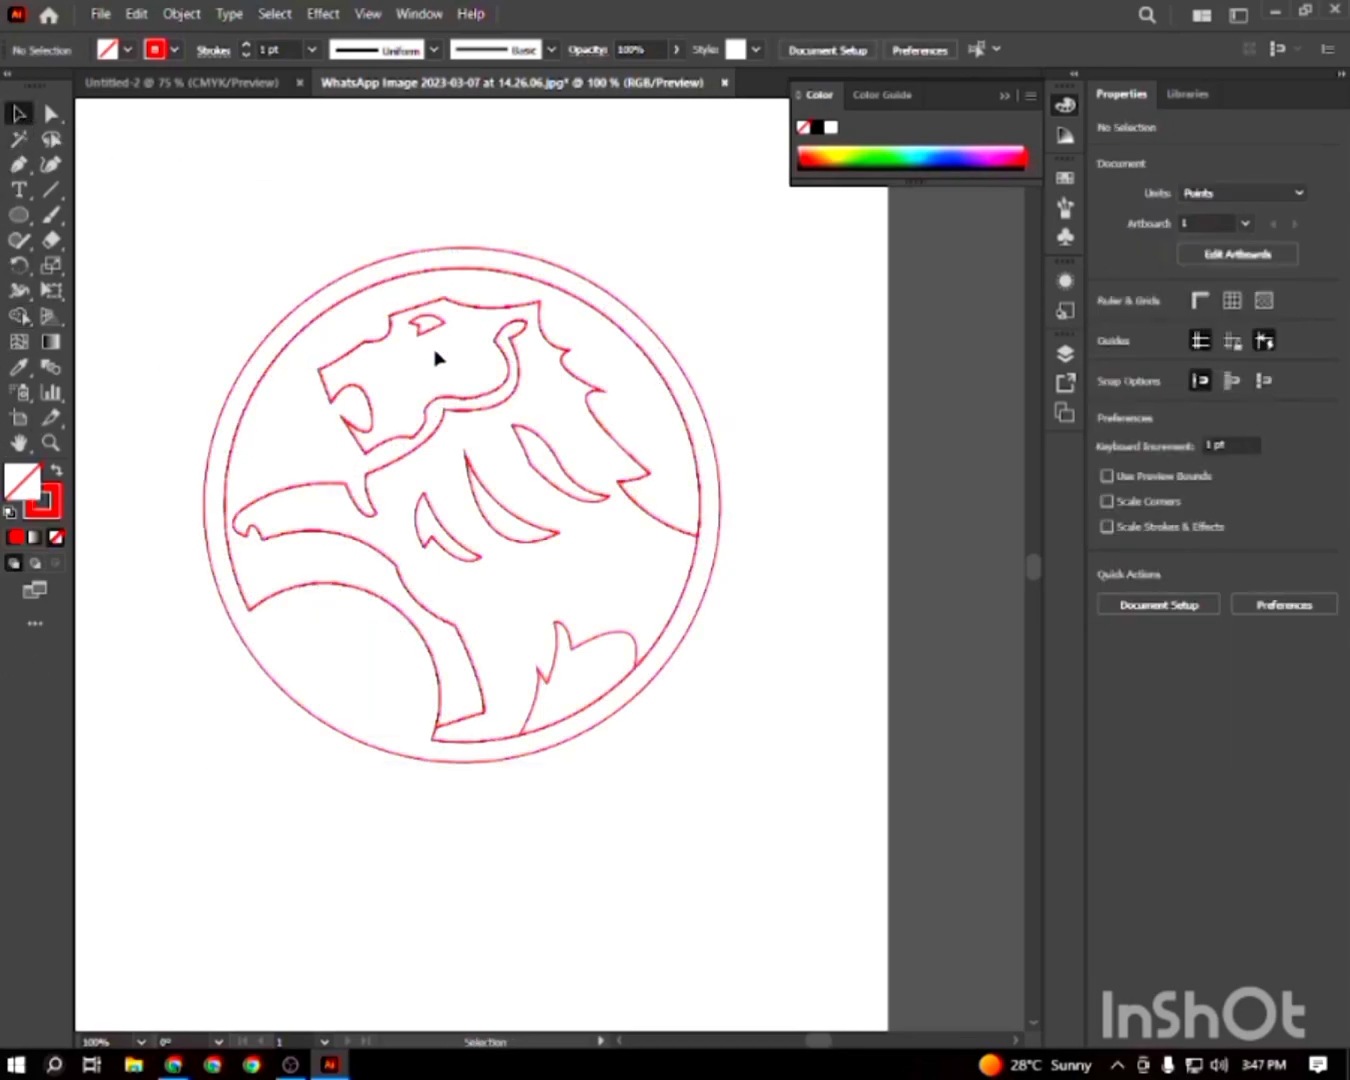
Nudge the jagged outline at the emblem's lower right slightly down and trim its ends to the inner circle with Shape Builder
mouse_move(557, 647)
mouse_down()
mouse_move(557, 661)
mouse_move(557, 643)
mouse_up()
click(702, 732)
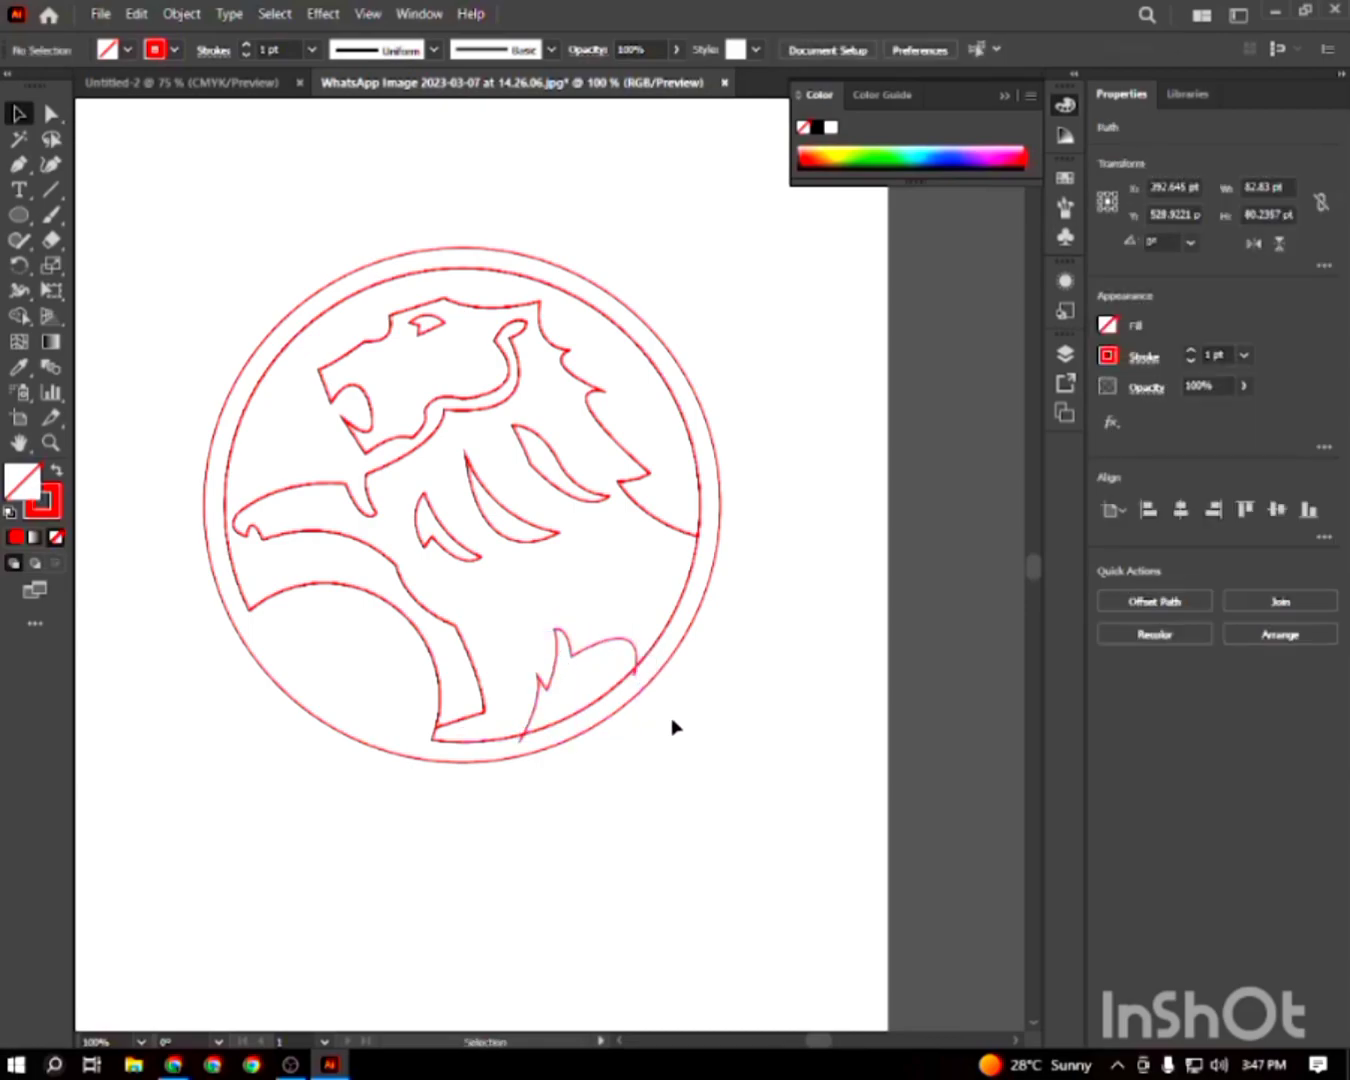
key(ctrl+a)
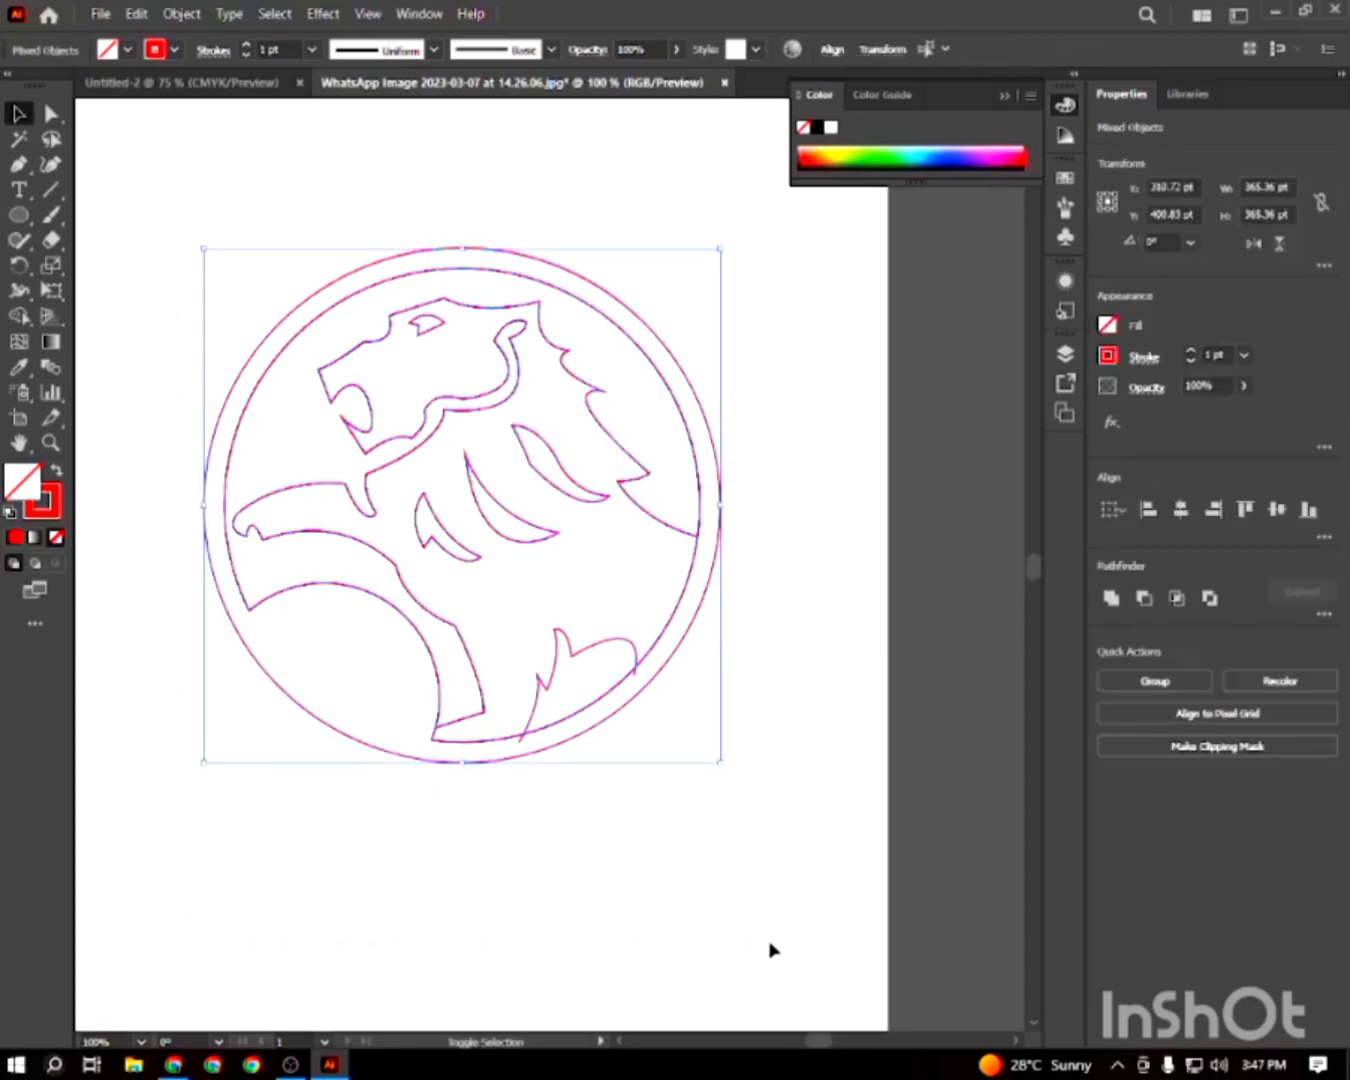
key(shift+m)
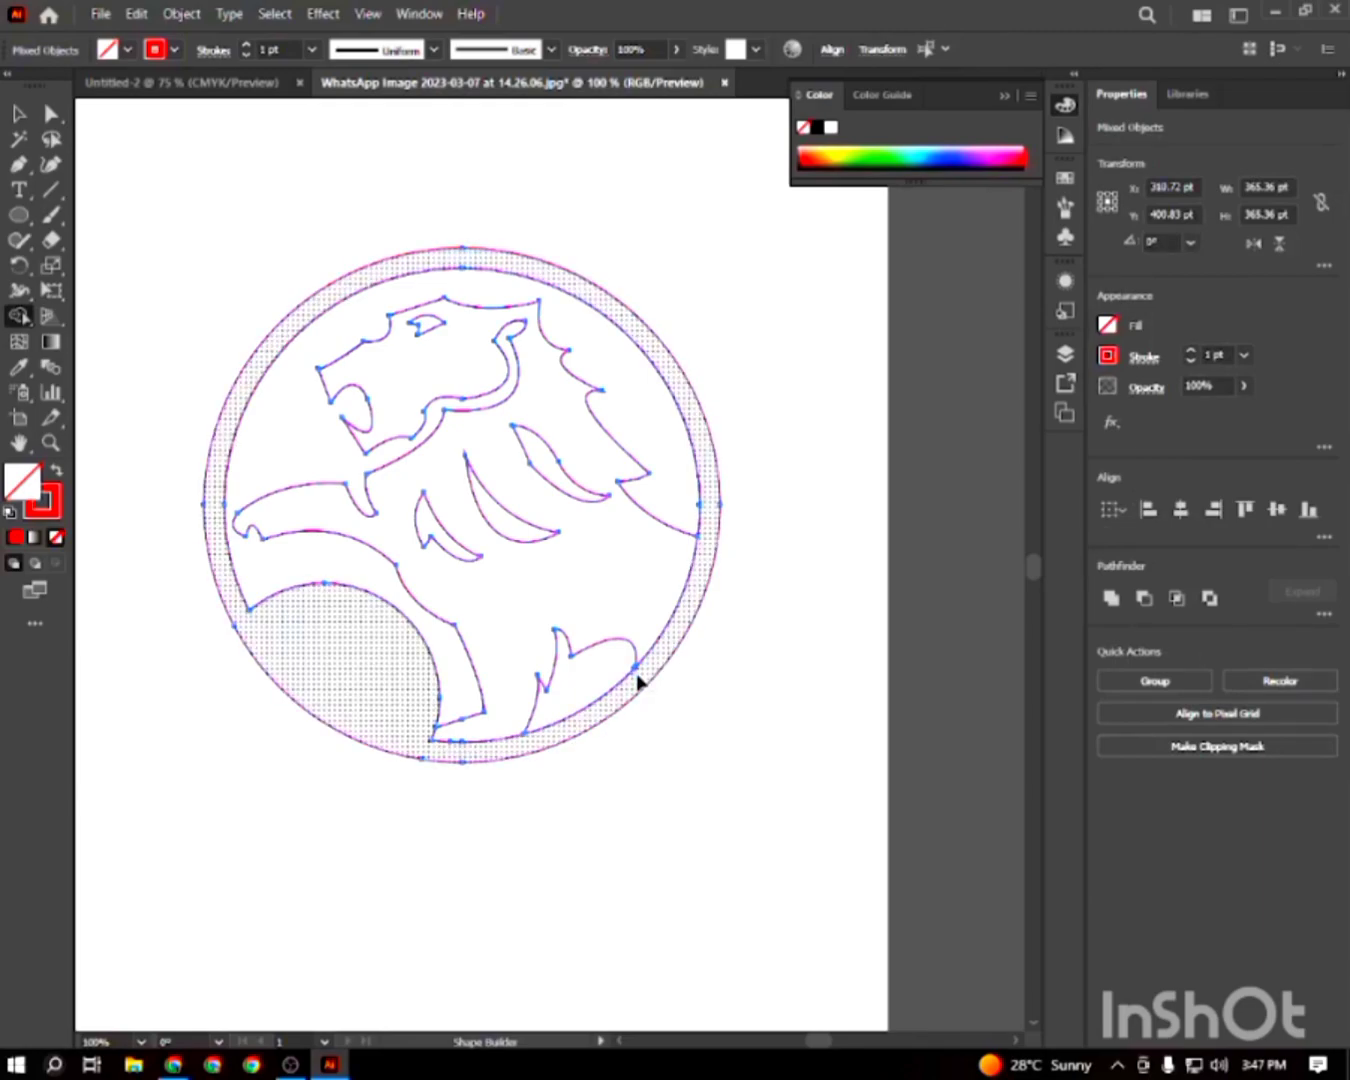
click(18, 113)
click(359, 232)
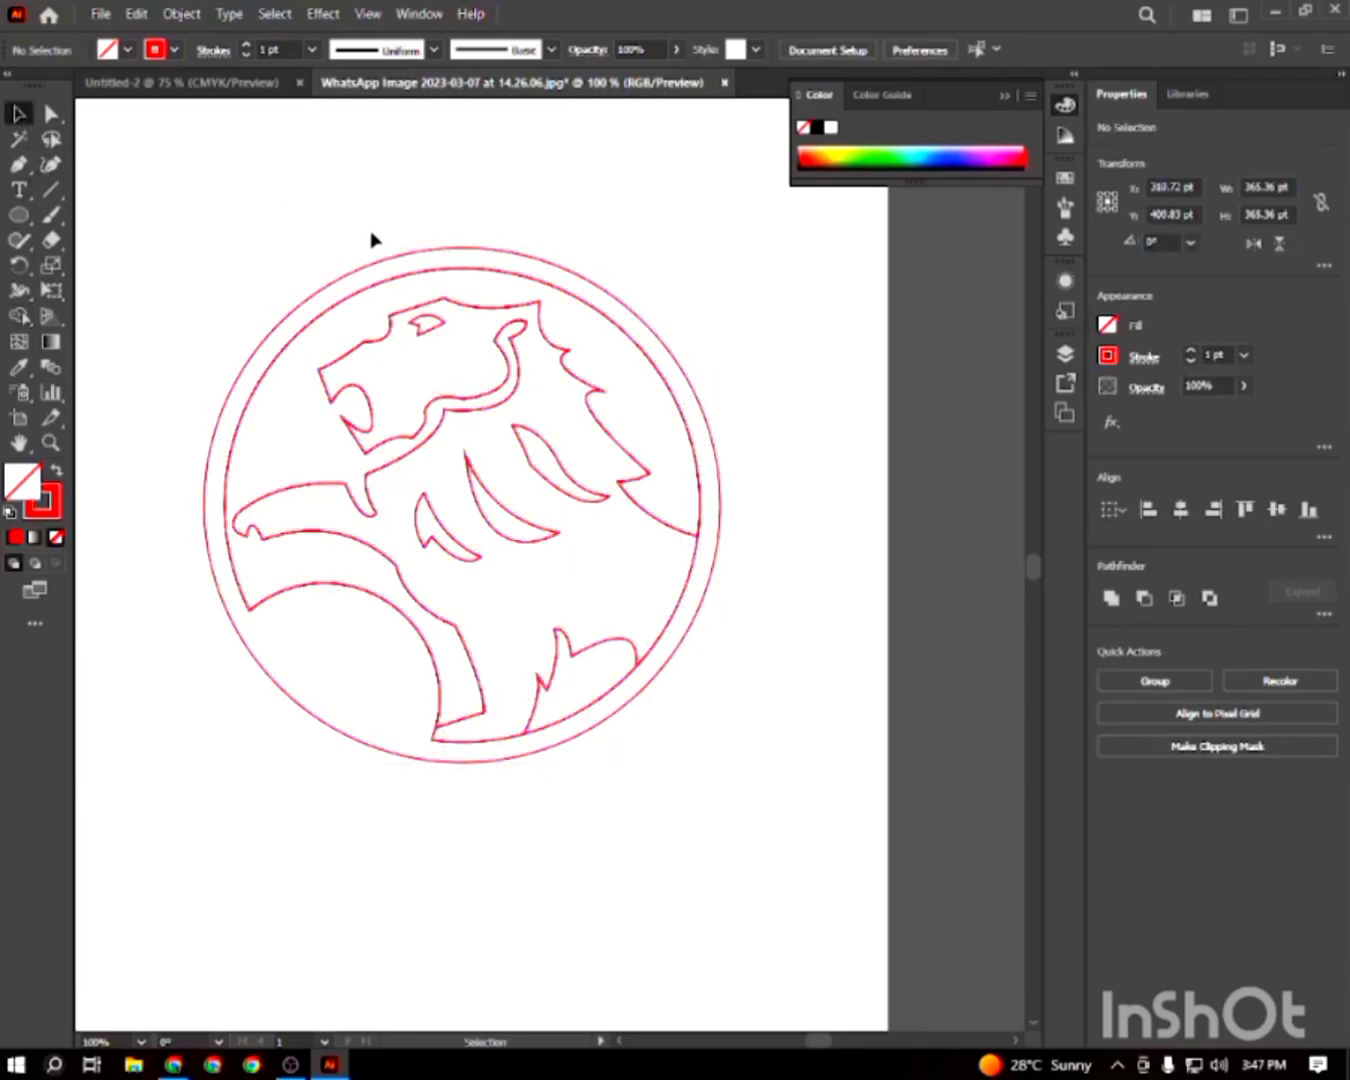
Fill the outer ring and its merged lower-left circle area with black
click(428, 254)
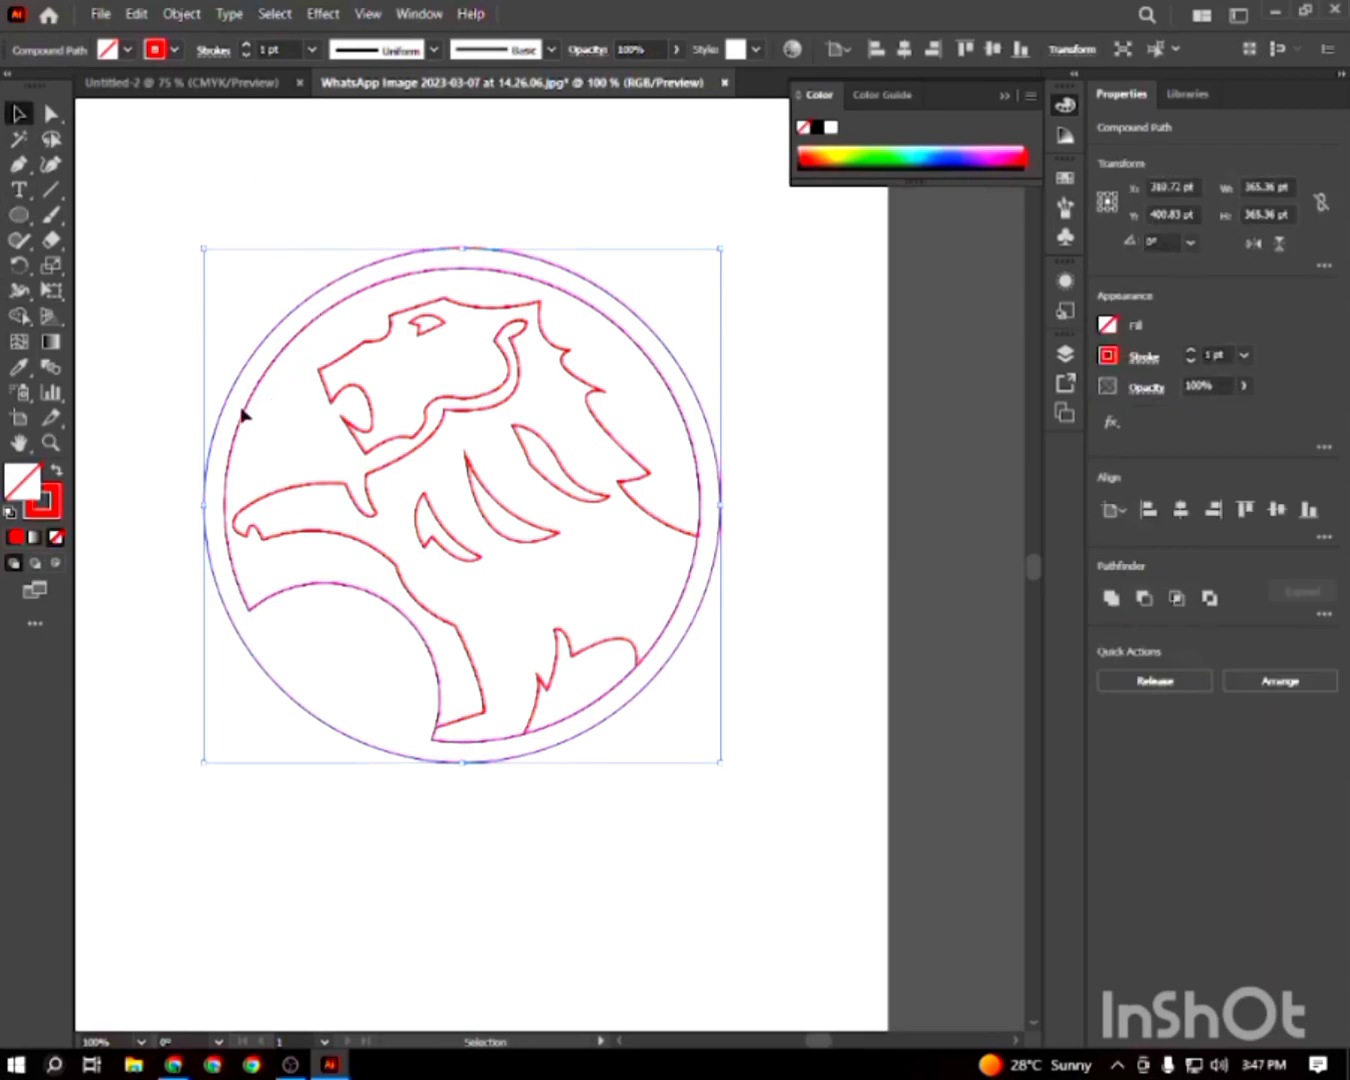
click(128, 50)
click(31, 93)
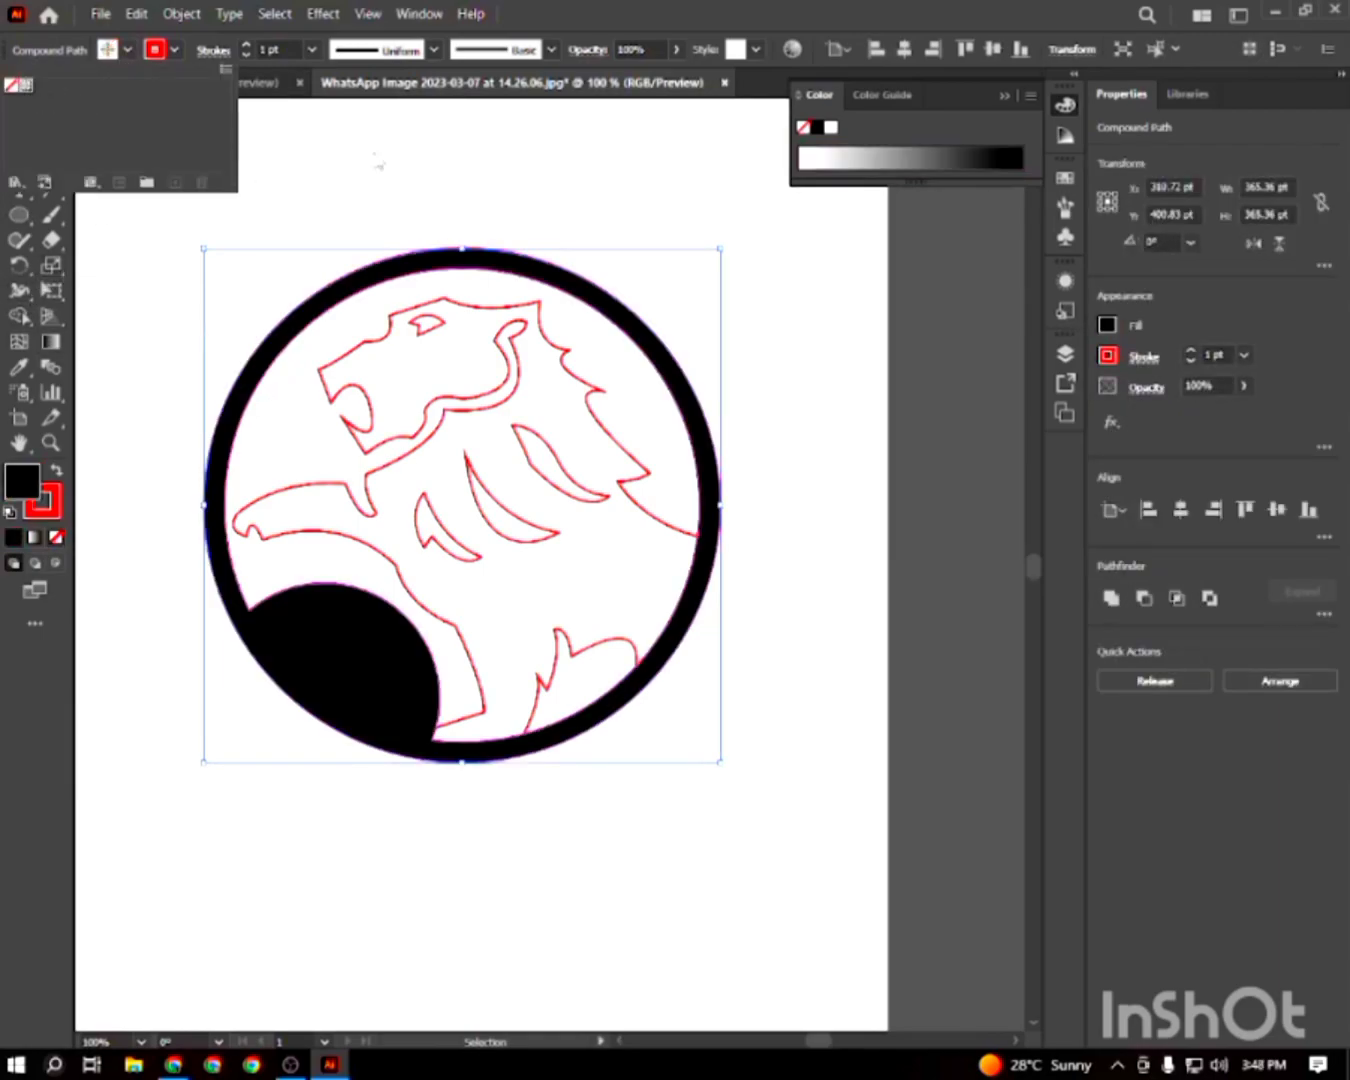
click(377, 160)
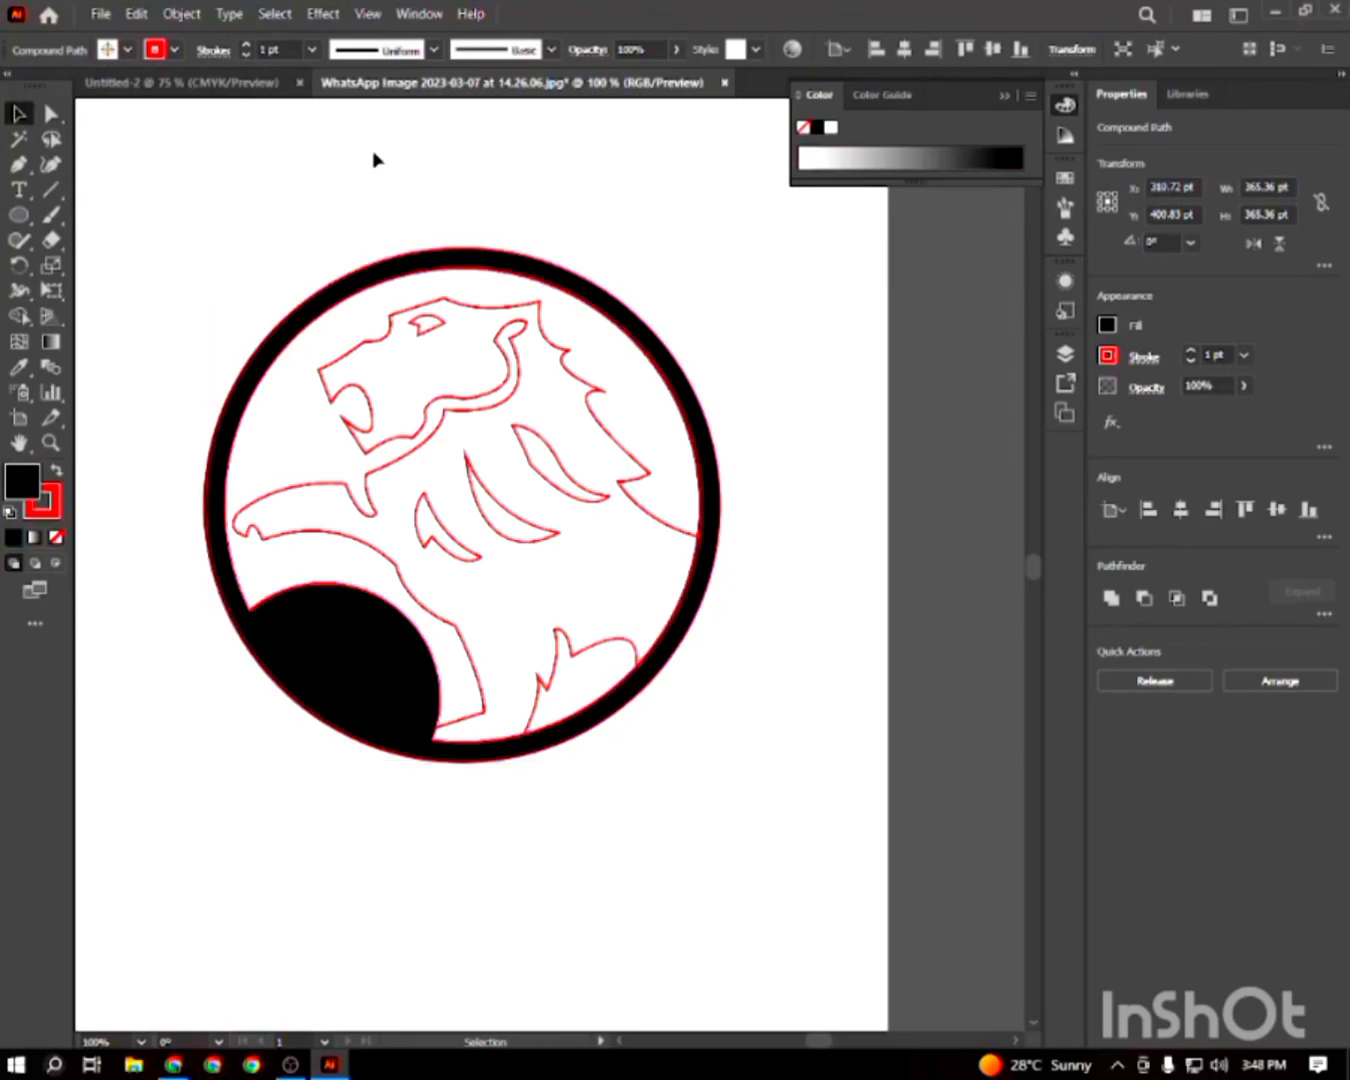
Fill the lion's body with black and deselect it
click(413, 598)
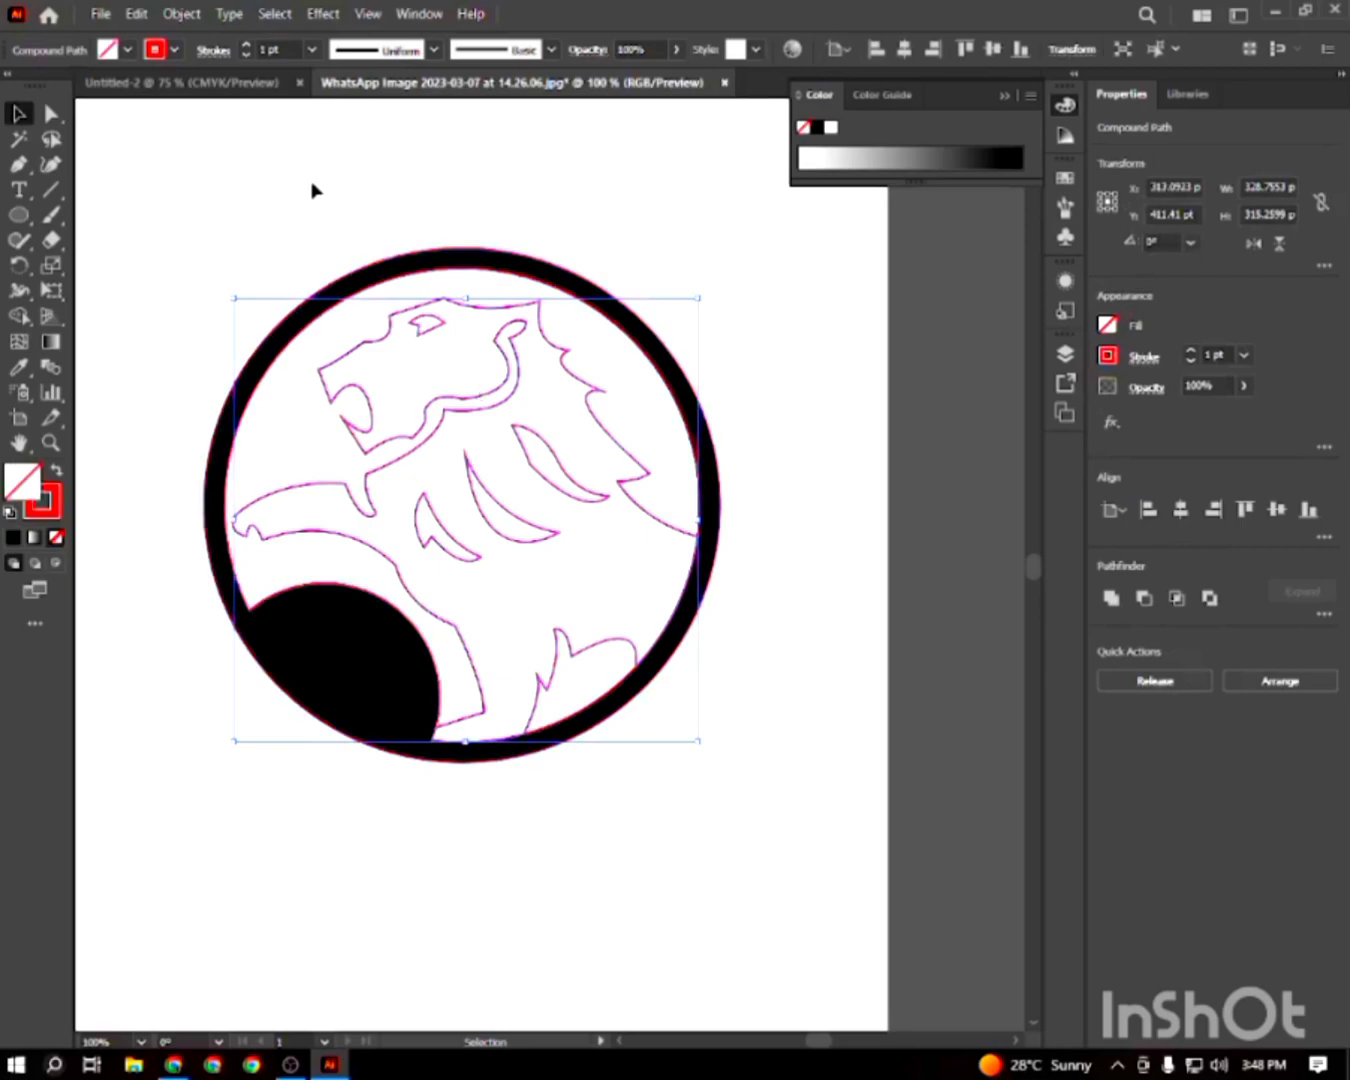
click(128, 50)
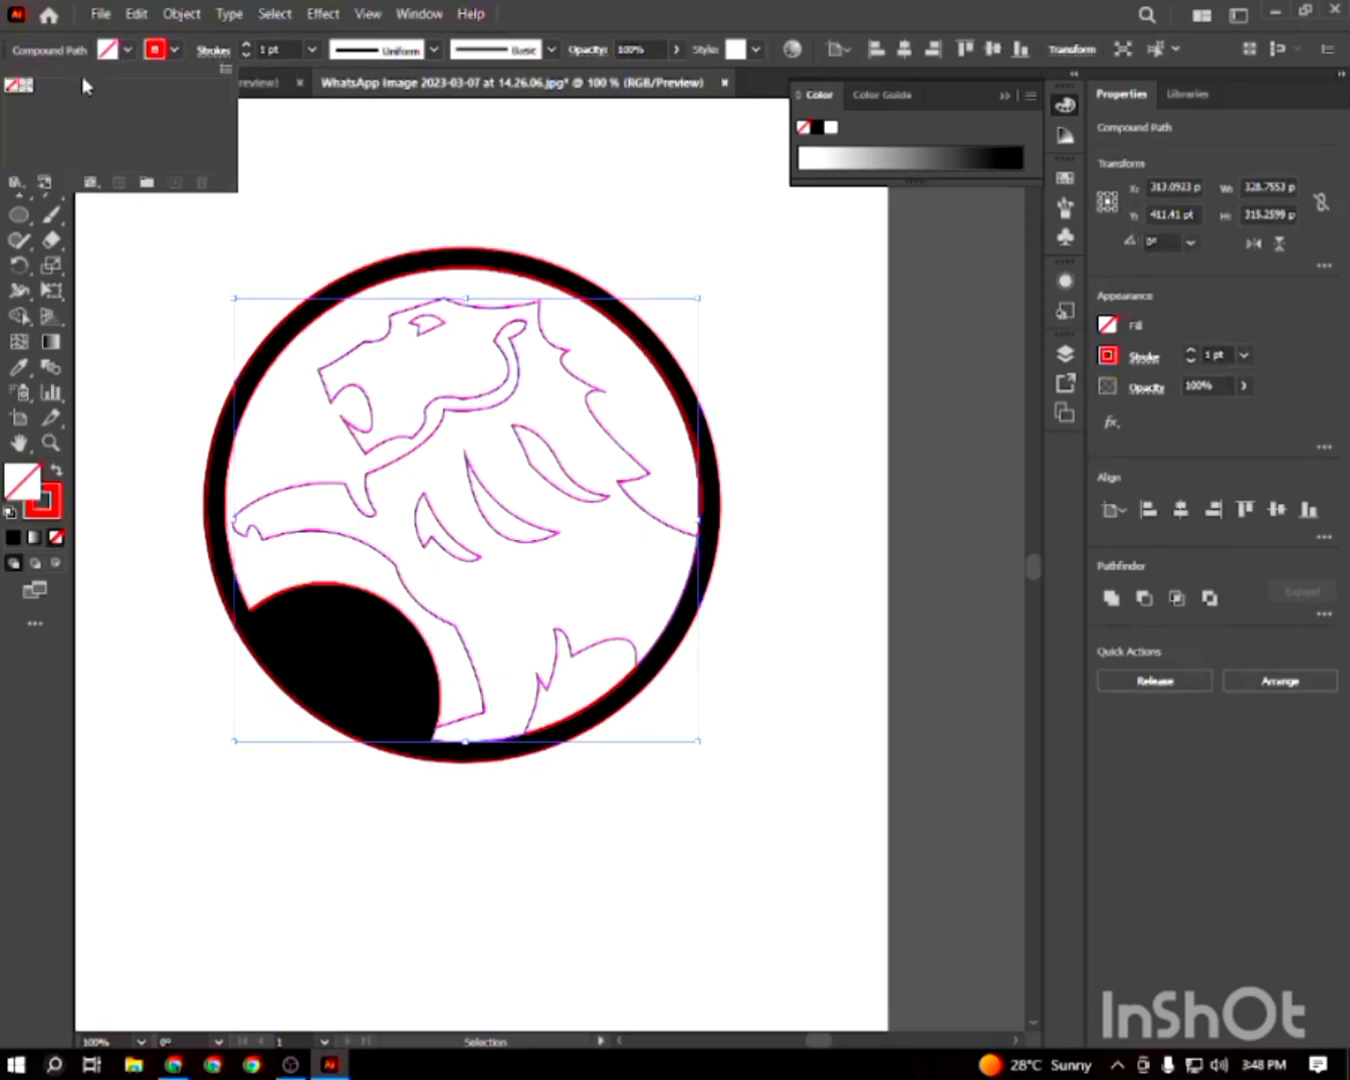
click(35, 85)
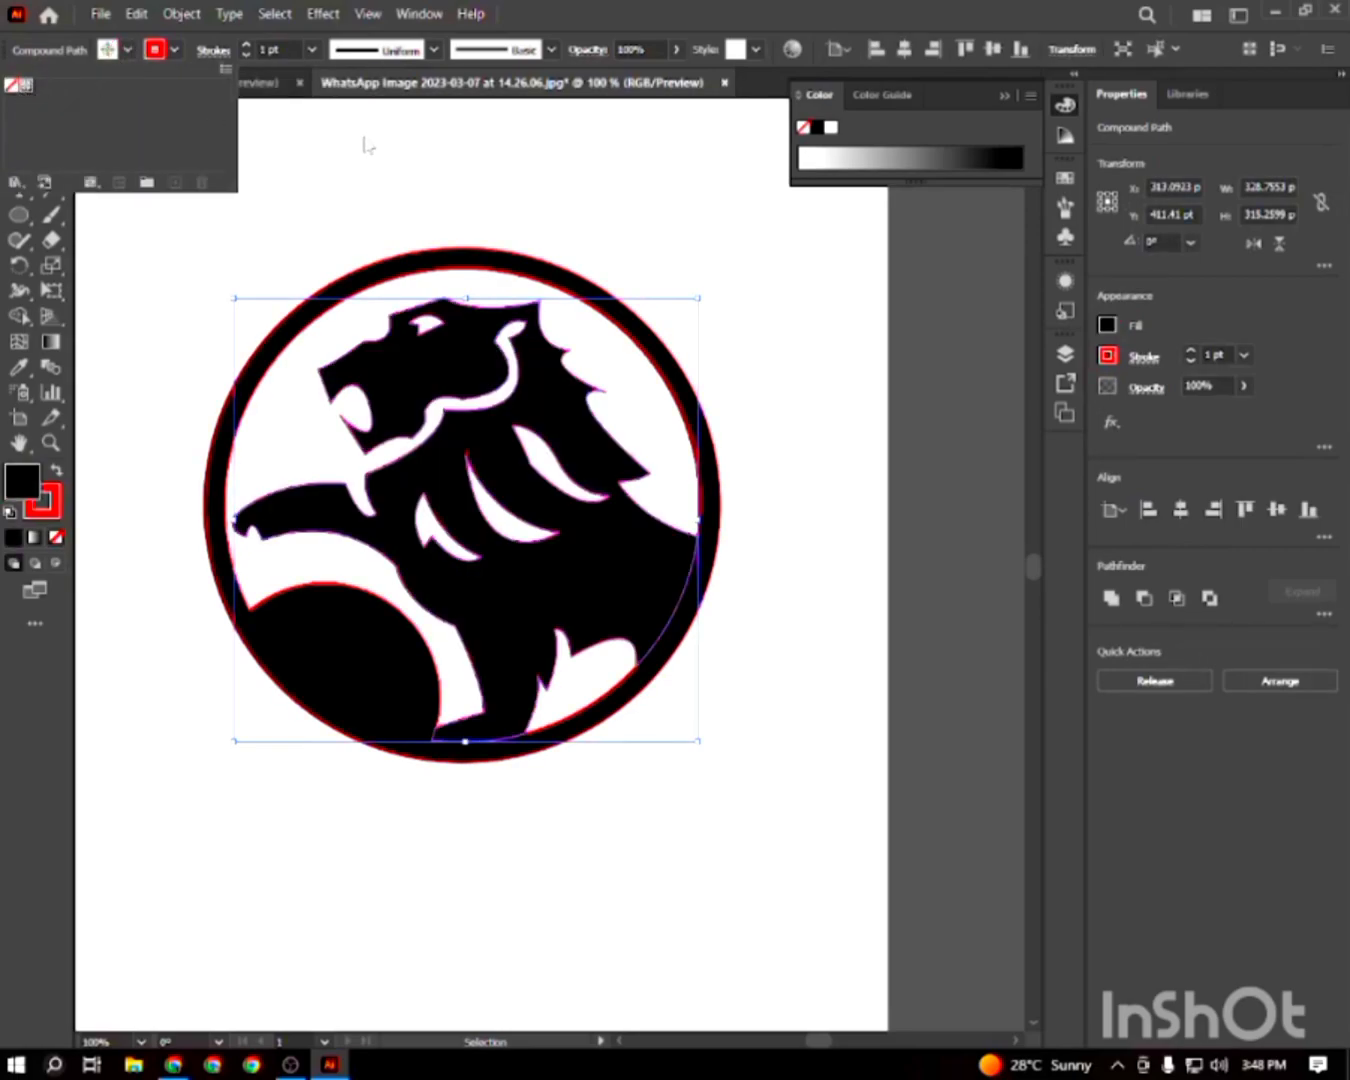
click(367, 146)
click(365, 141)
Remove the red stroke from the whole emblem, deselect it and close the expanded colour controls
drag(290, 192, 675, 745)
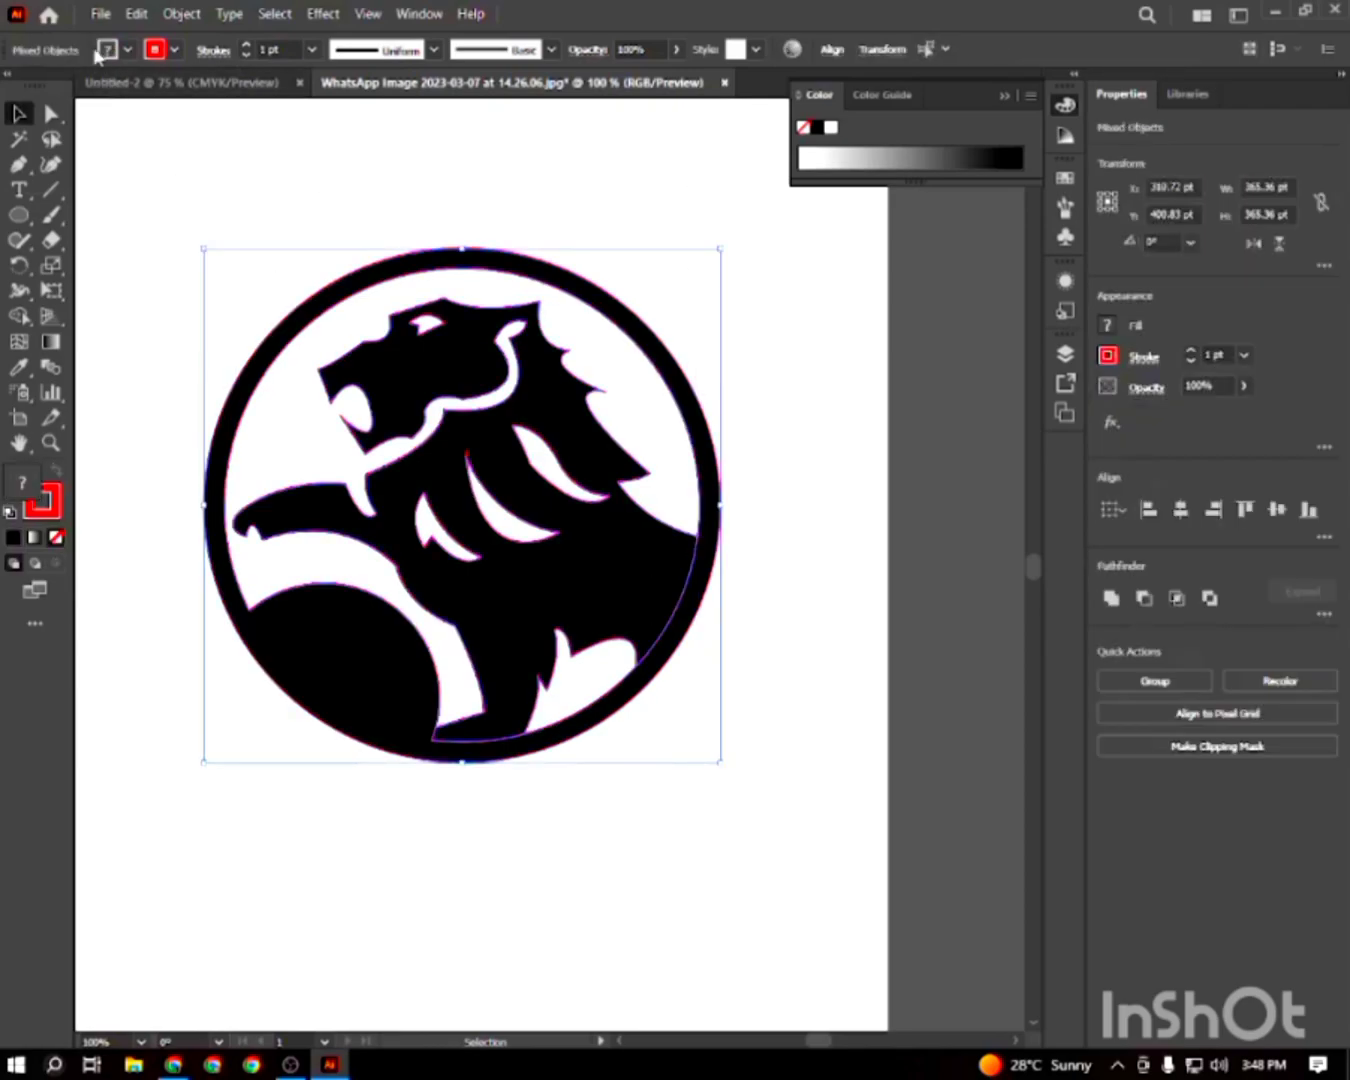
click(175, 49)
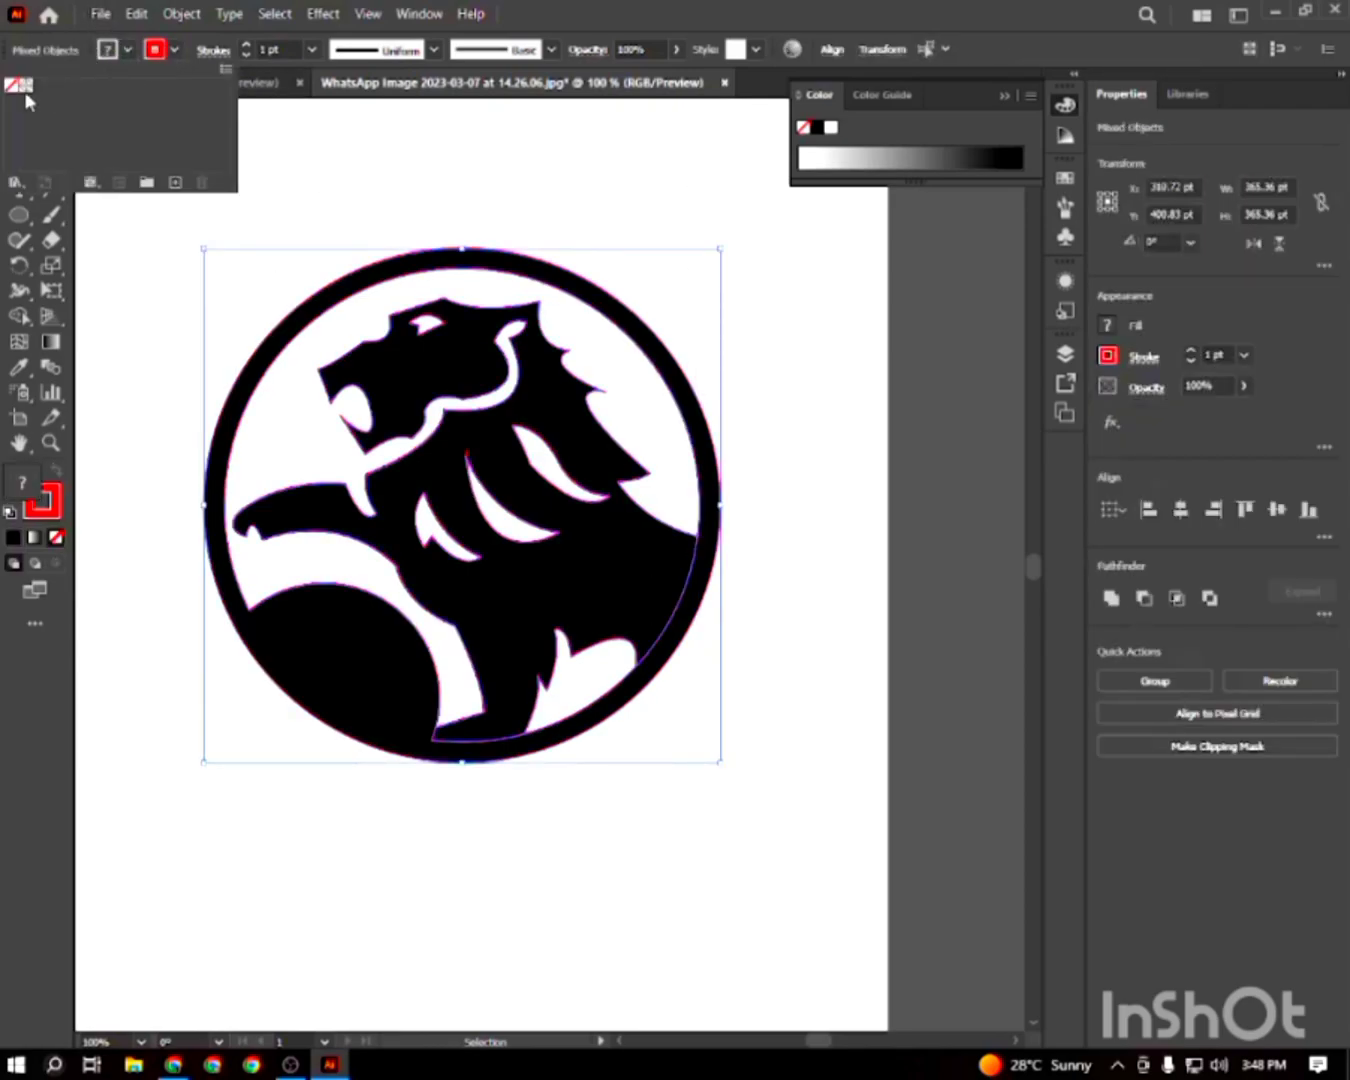
click(16, 90)
click(437, 196)
click(440, 196)
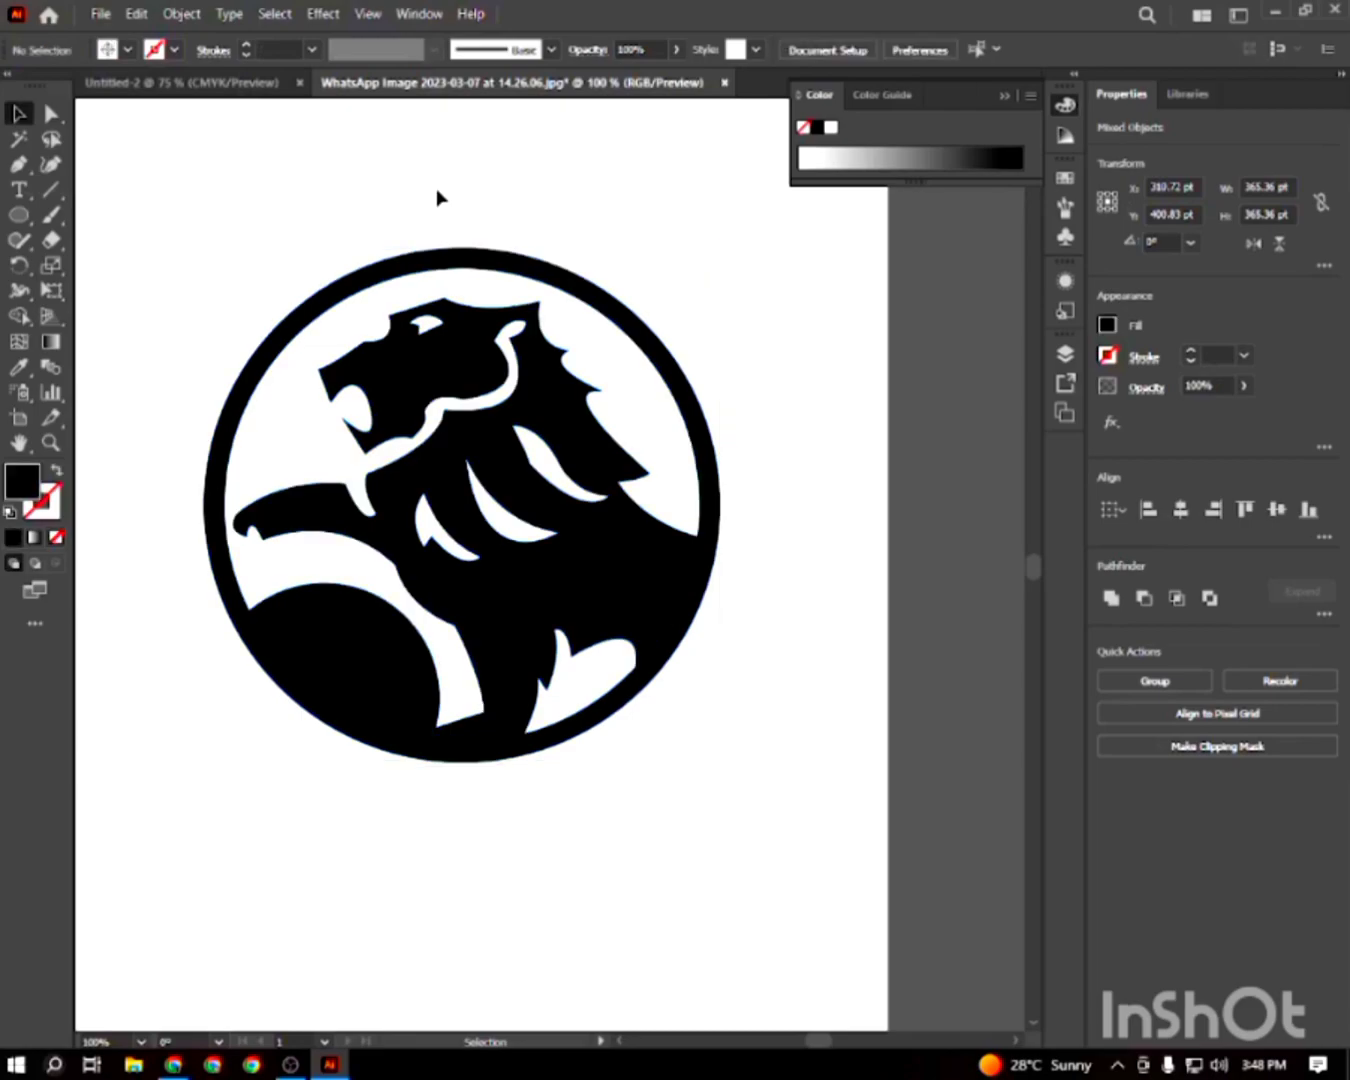
click(1004, 96)
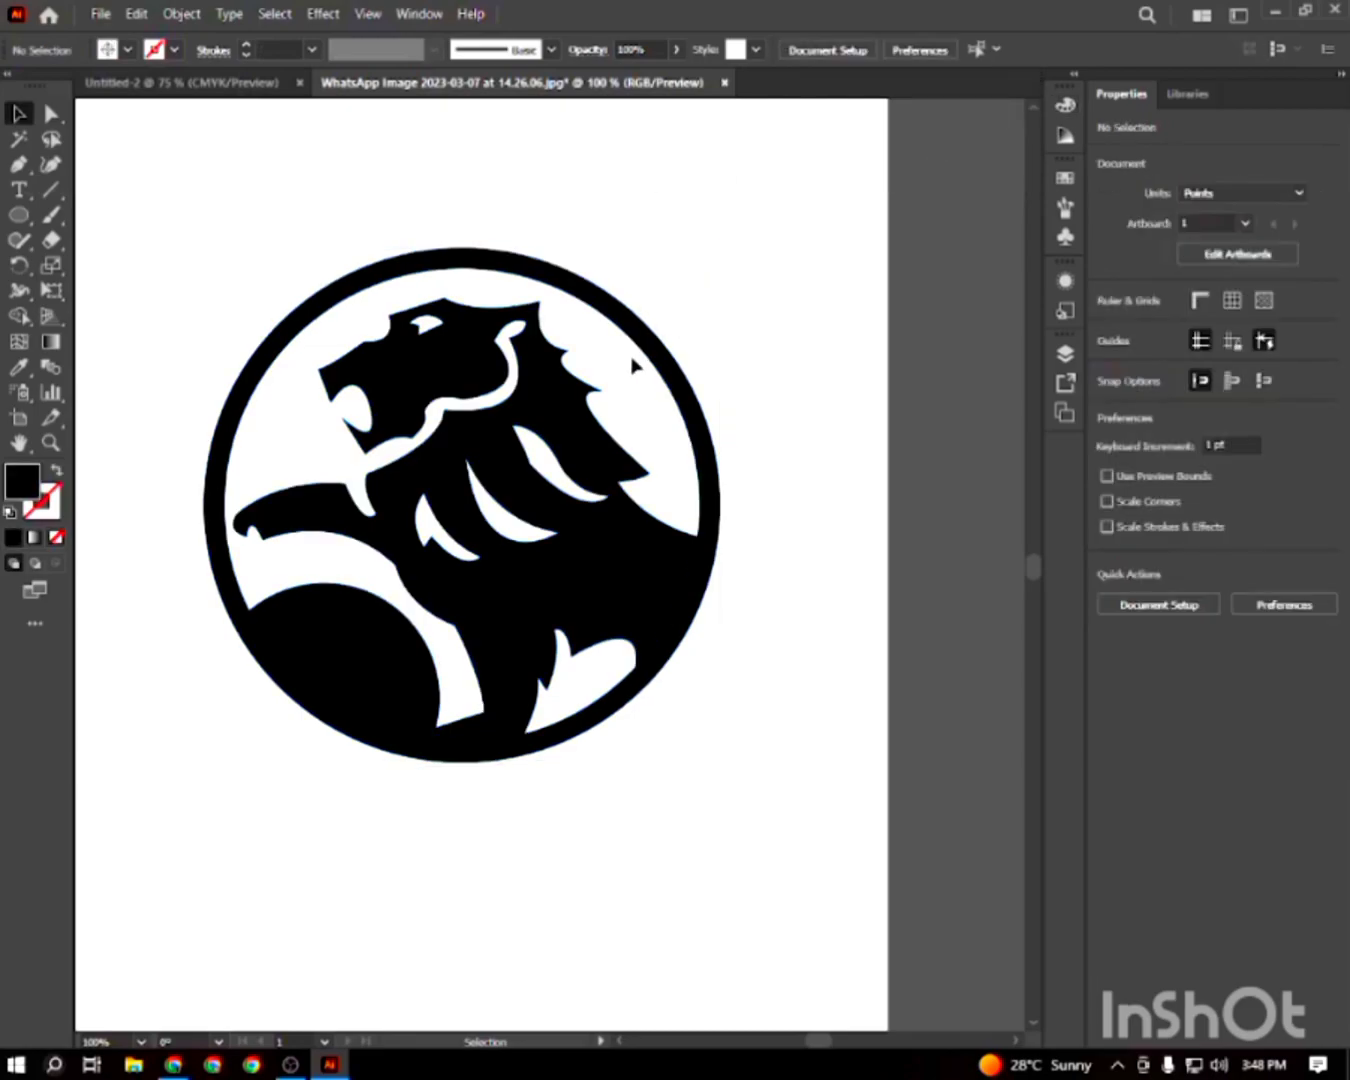
Round the sharp corner on the lower edge of the unfilled shape over the right mane slit by about 77 pt
key(z)
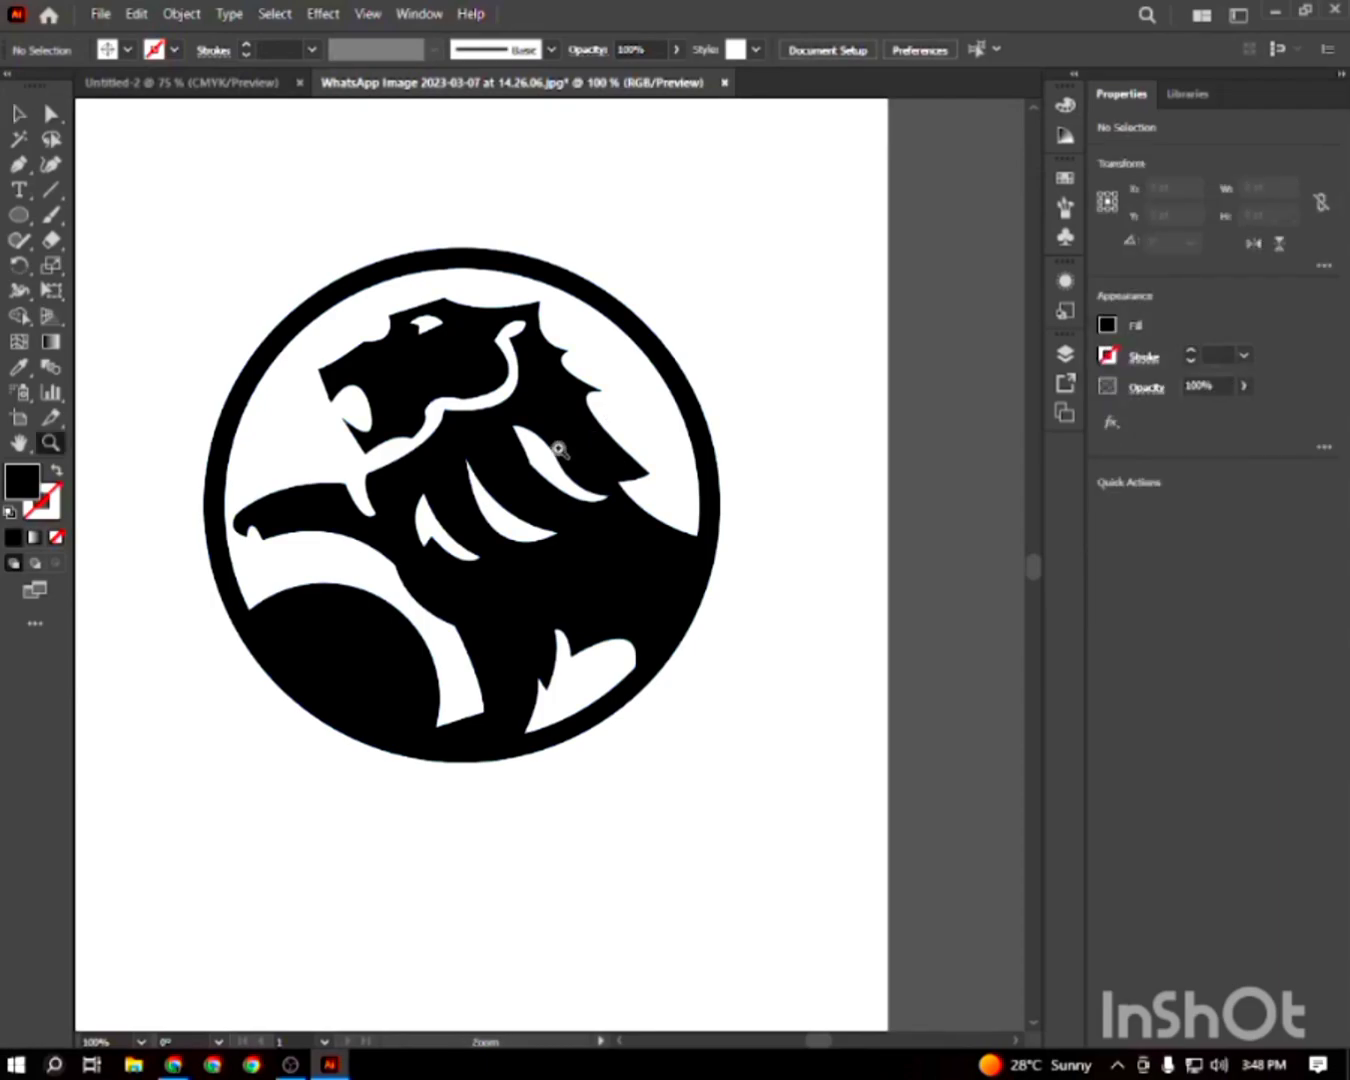
drag(524, 439, 604, 569)
key(a)
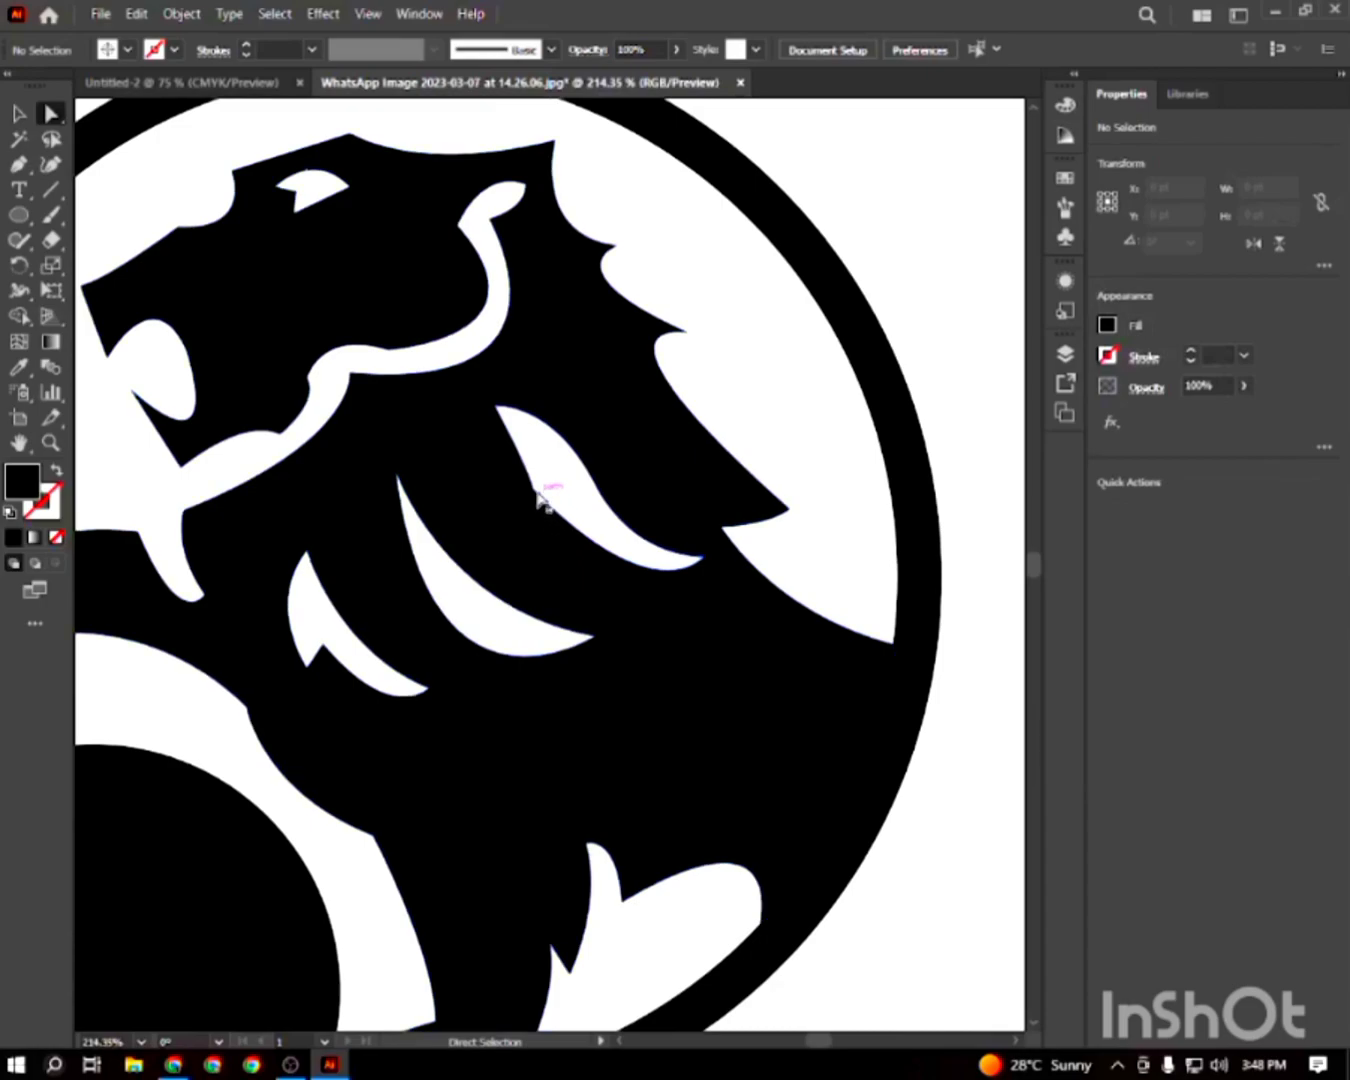
click(534, 488)
drag(554, 483, 770, 359)
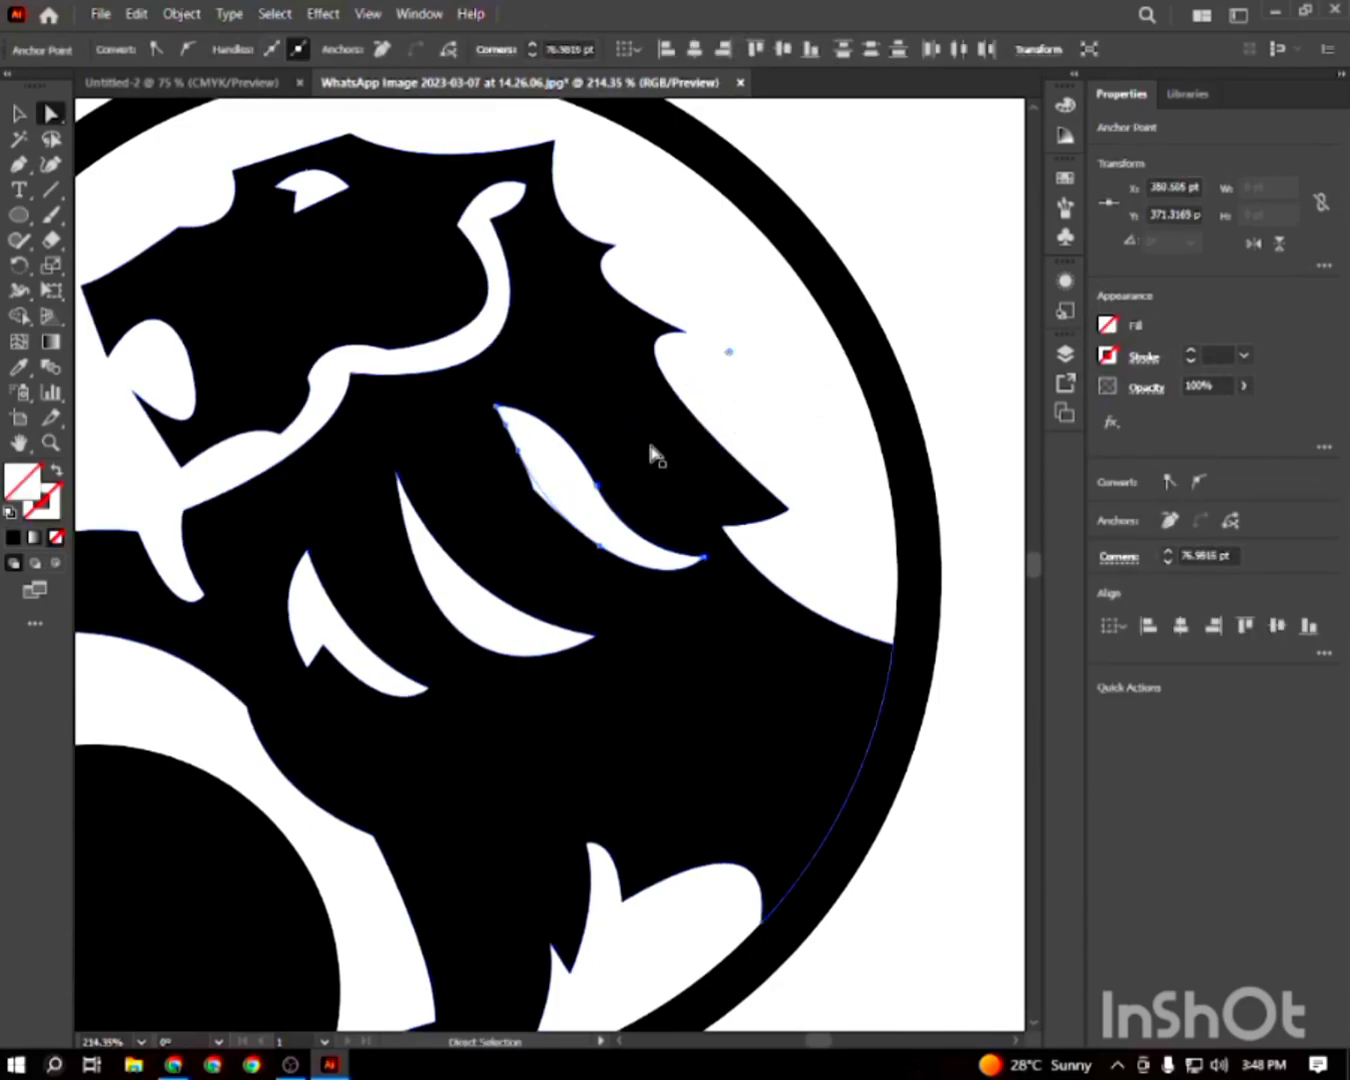
click(566, 512)
click(538, 496)
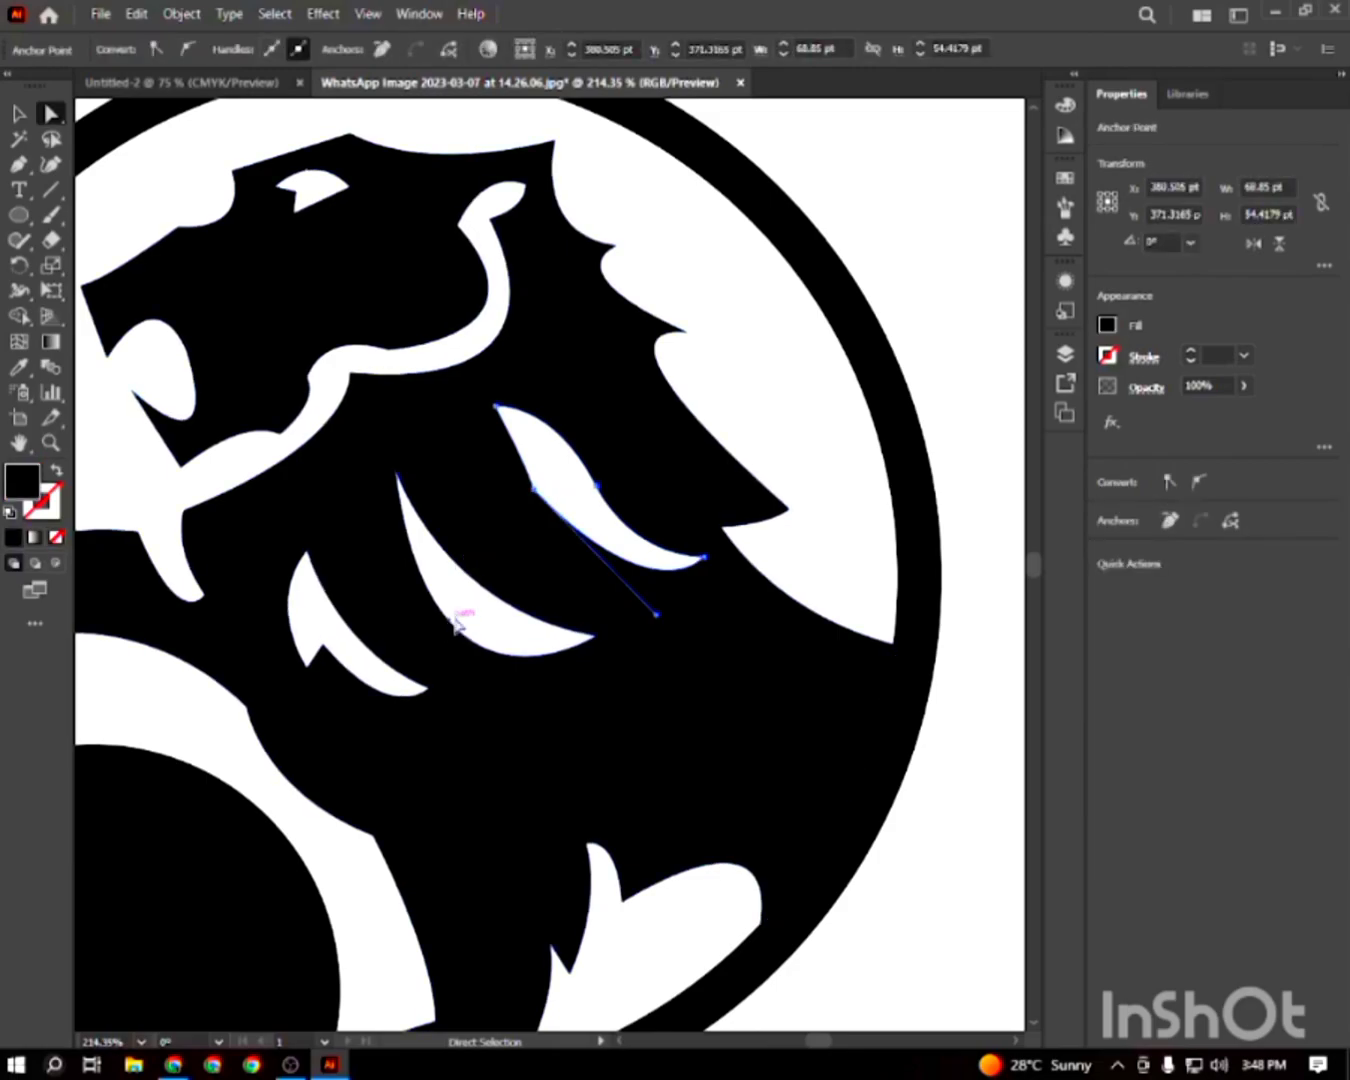
key(ctrl+1)
click(723, 593)
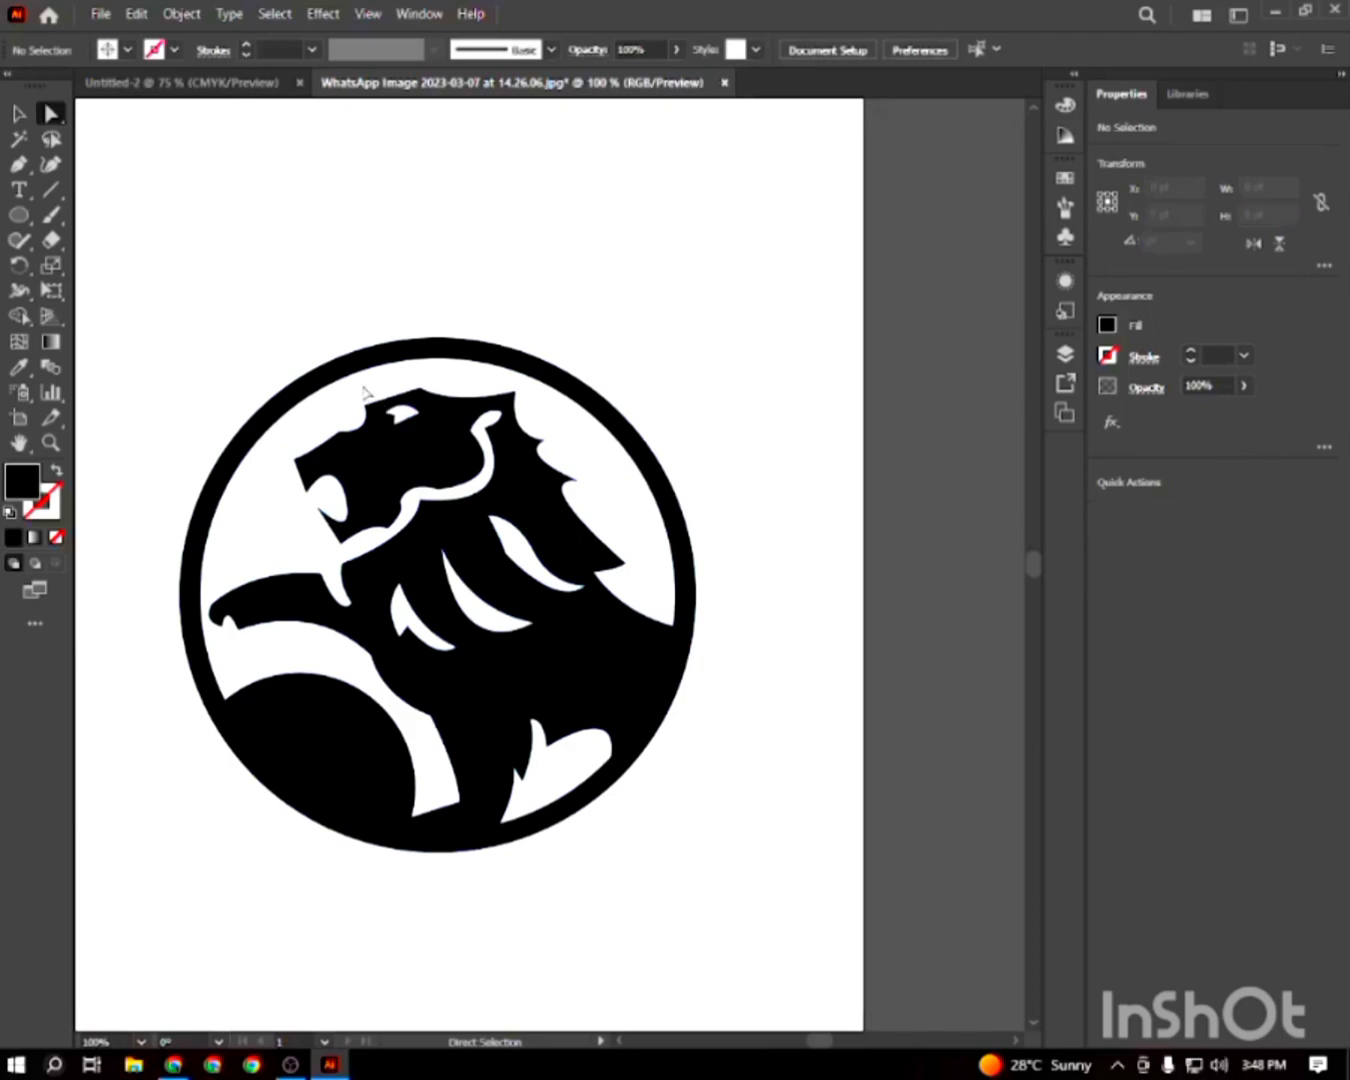
Fill the rounded shape over the right mane slit with white sampled from the neighbouring slit and deselect it
click(522, 569)
key(i)
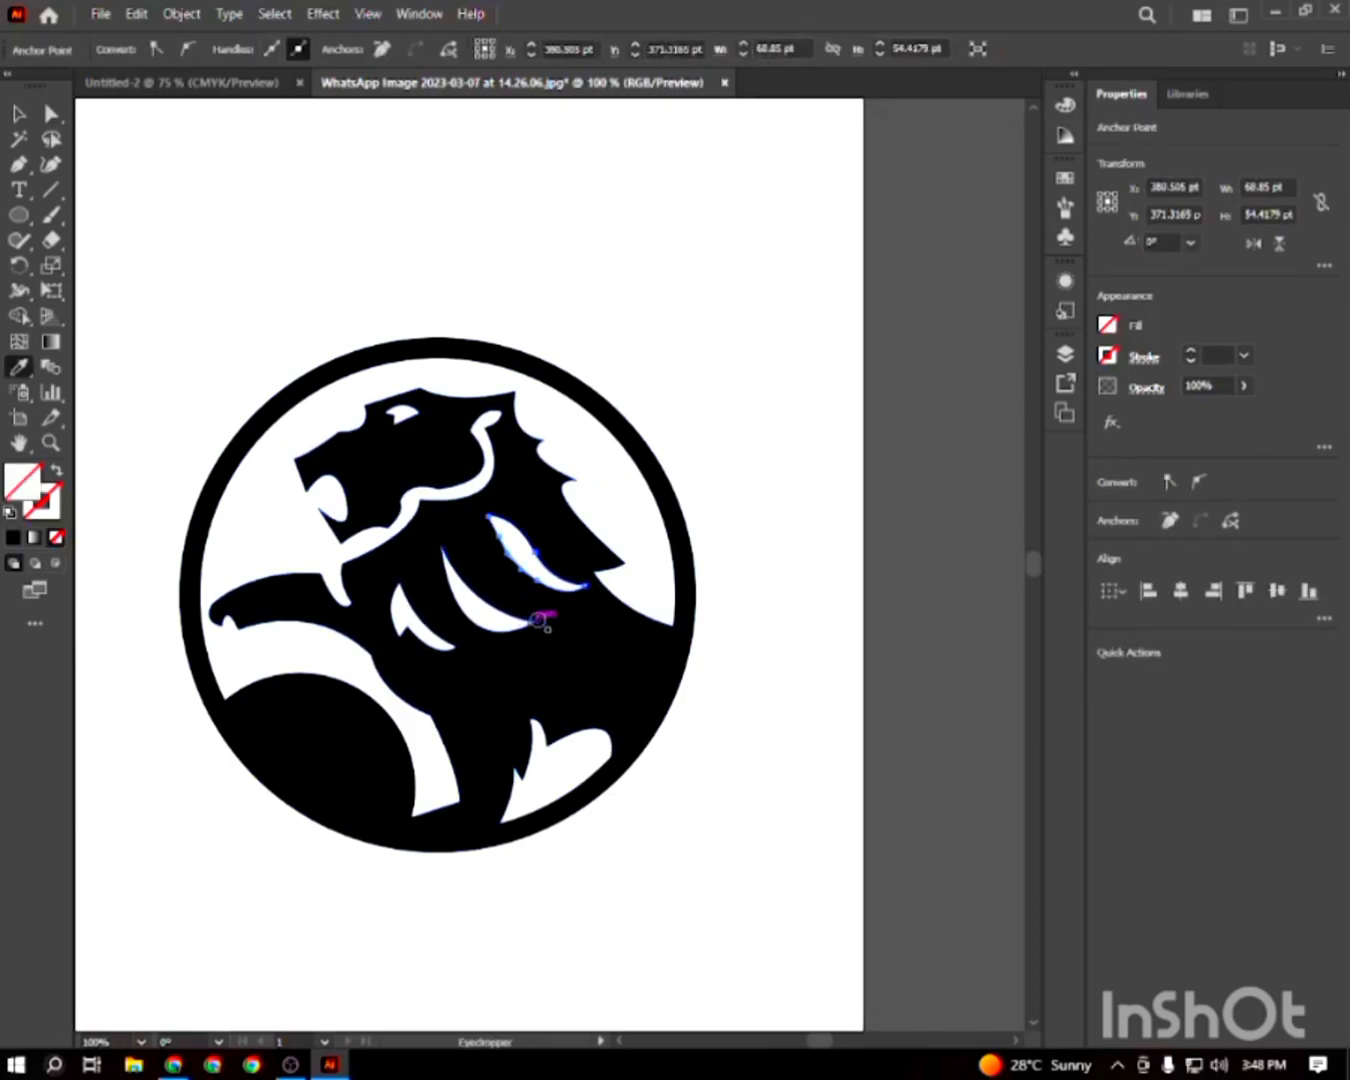
click(563, 620)
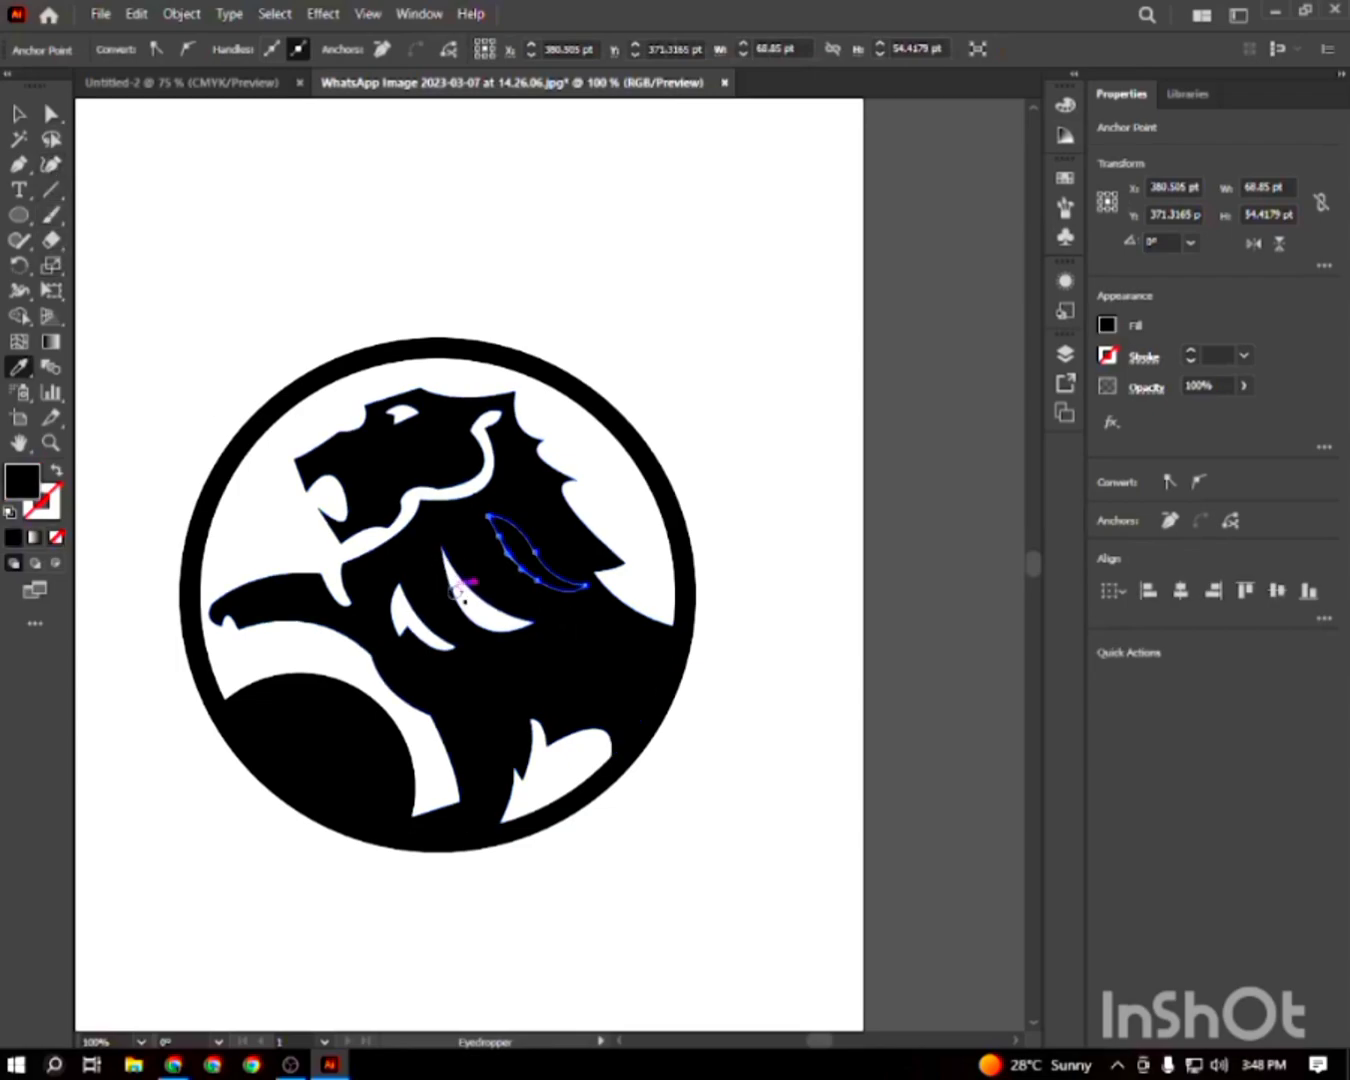
click(462, 604)
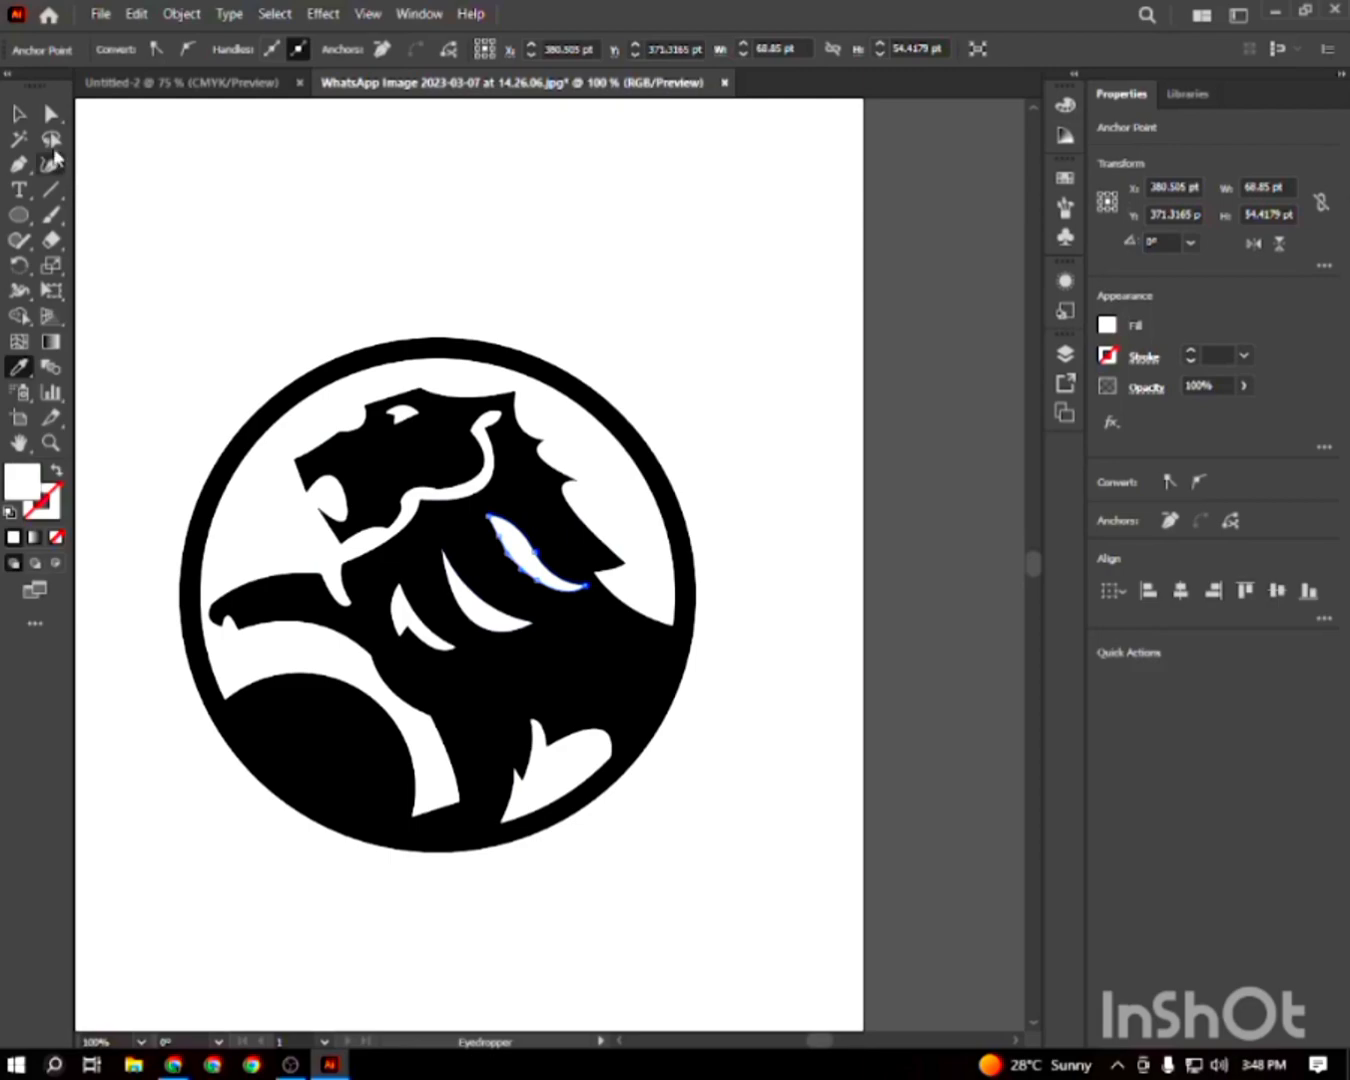
click(18, 114)
click(278, 177)
Try to delete the sharp corner beside the right mane slit and undo the deletion of the lion's body
scroll(515, 510, up, 2)
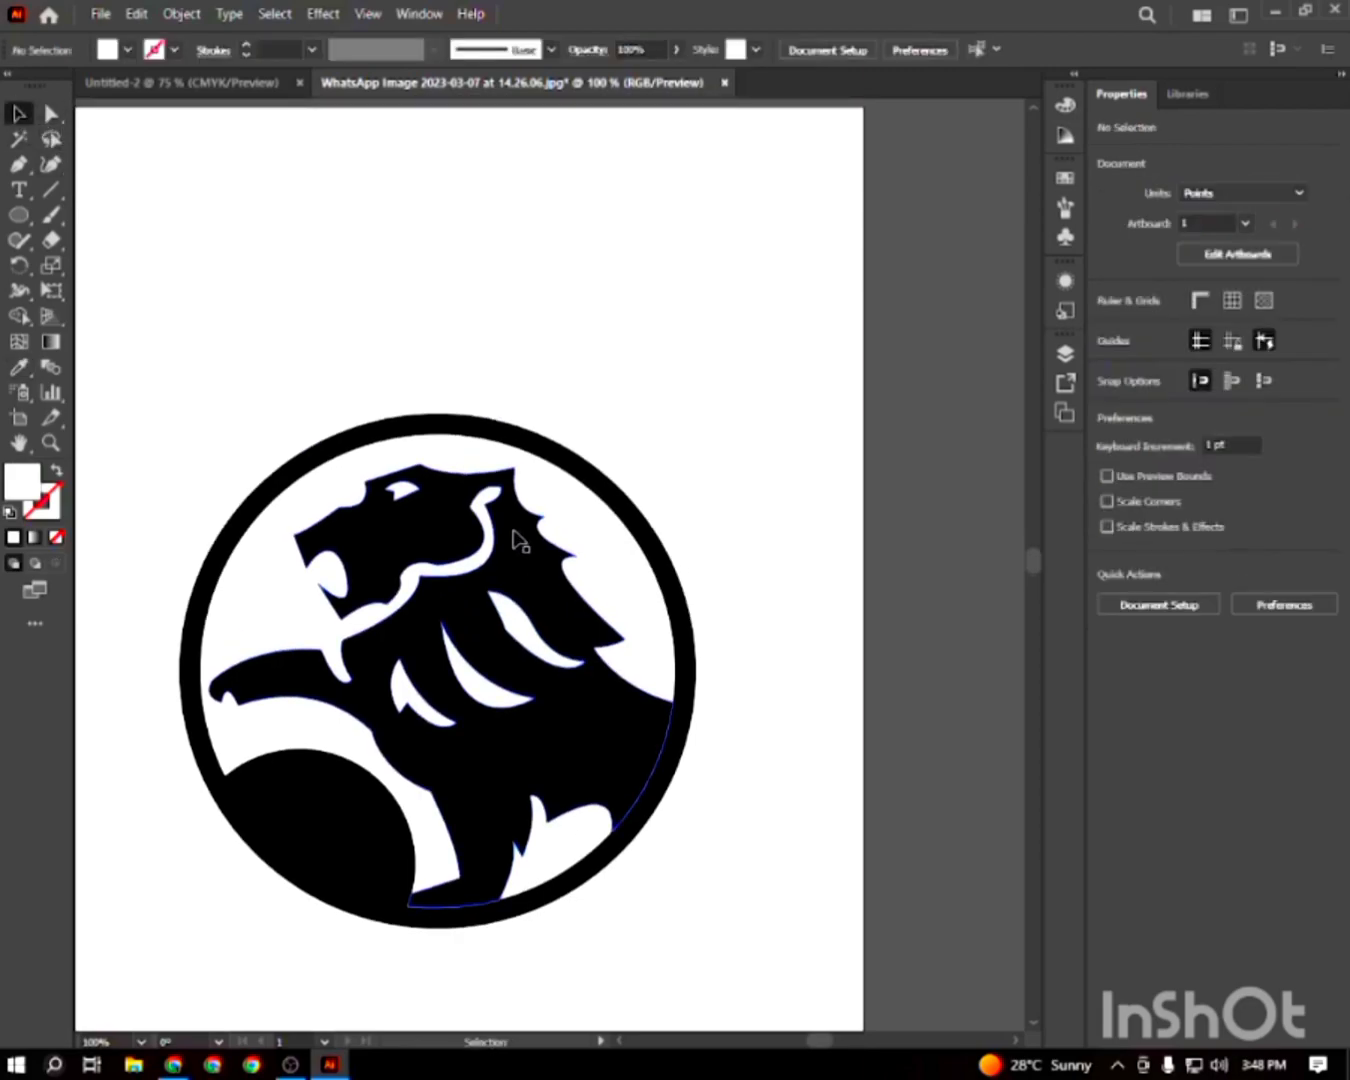
key(z)
scroll(515, 575, up, 1)
drag(514, 668, 558, 636)
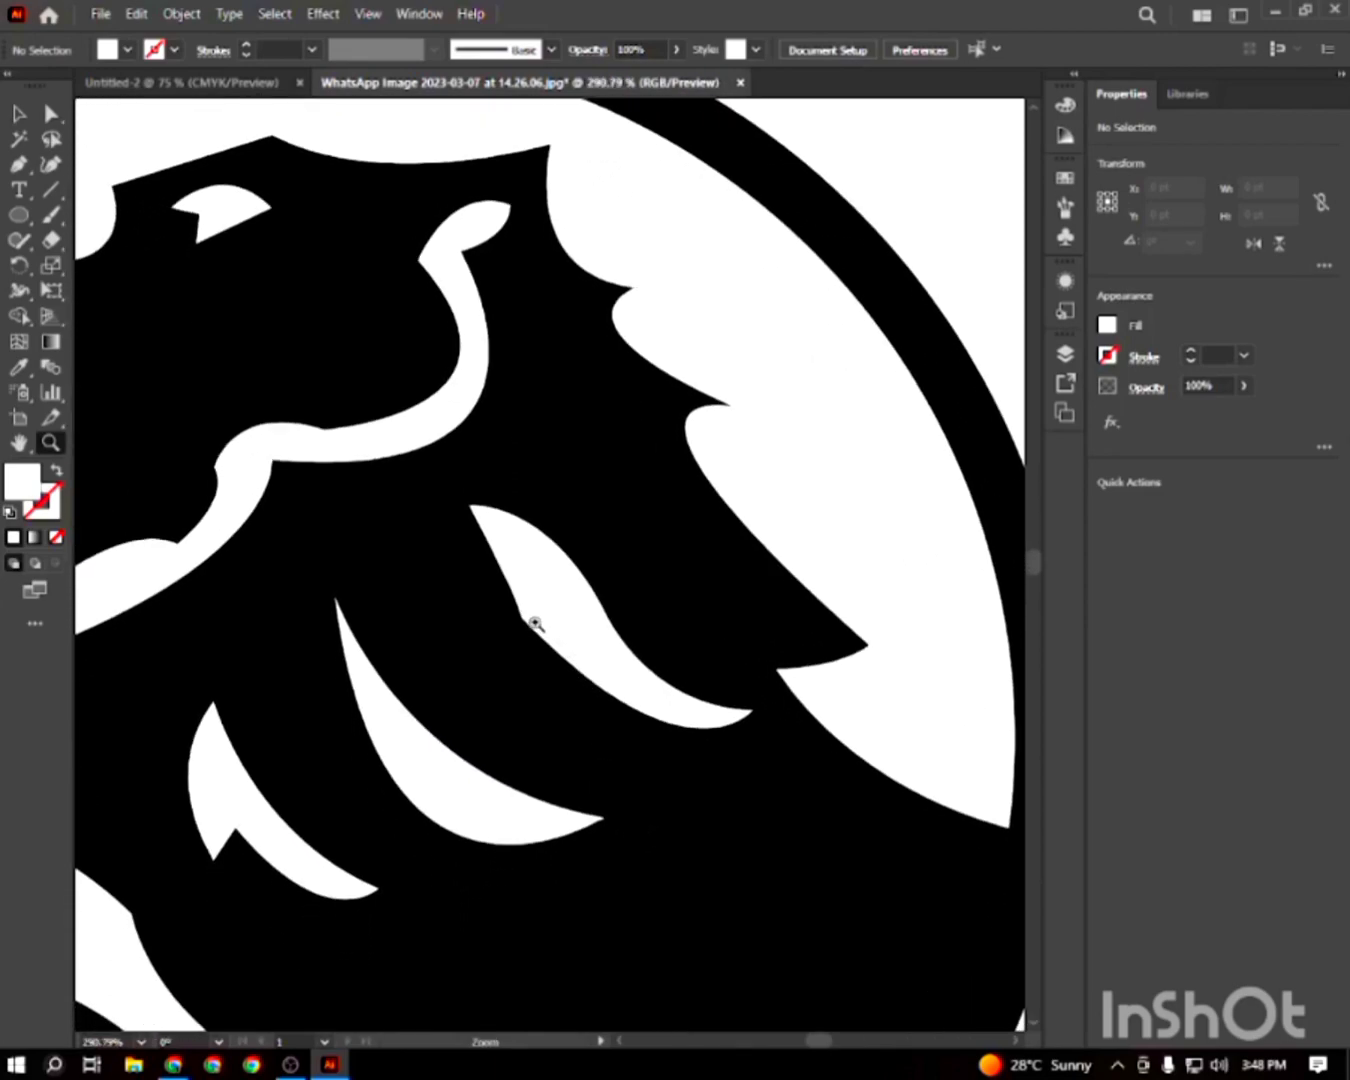
key(v)
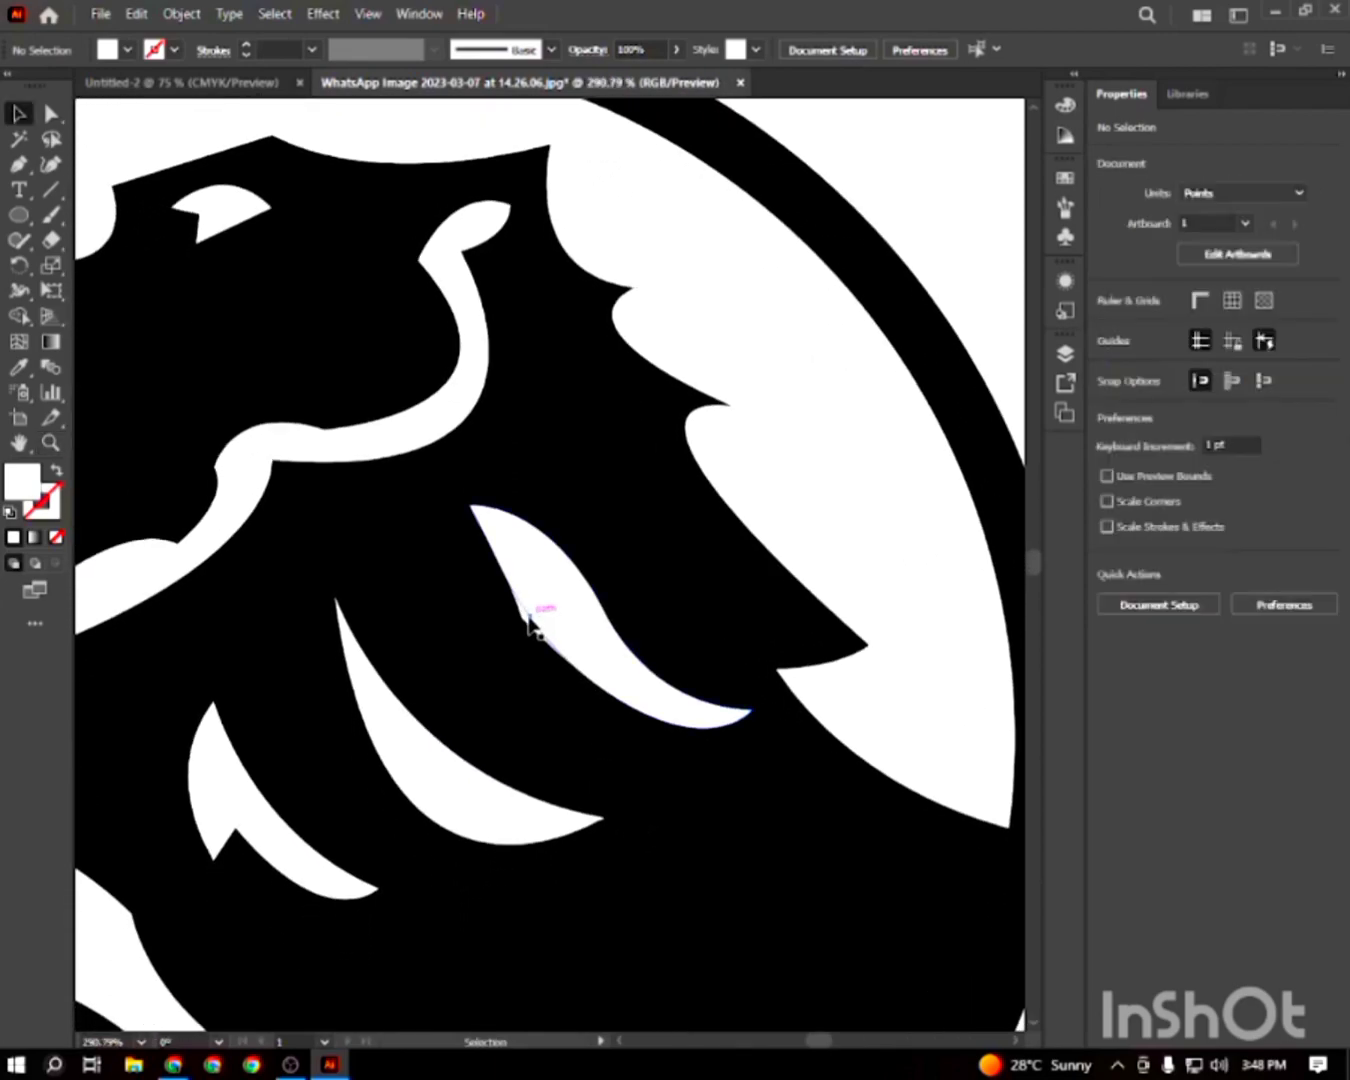
click(527, 616)
click(519, 624)
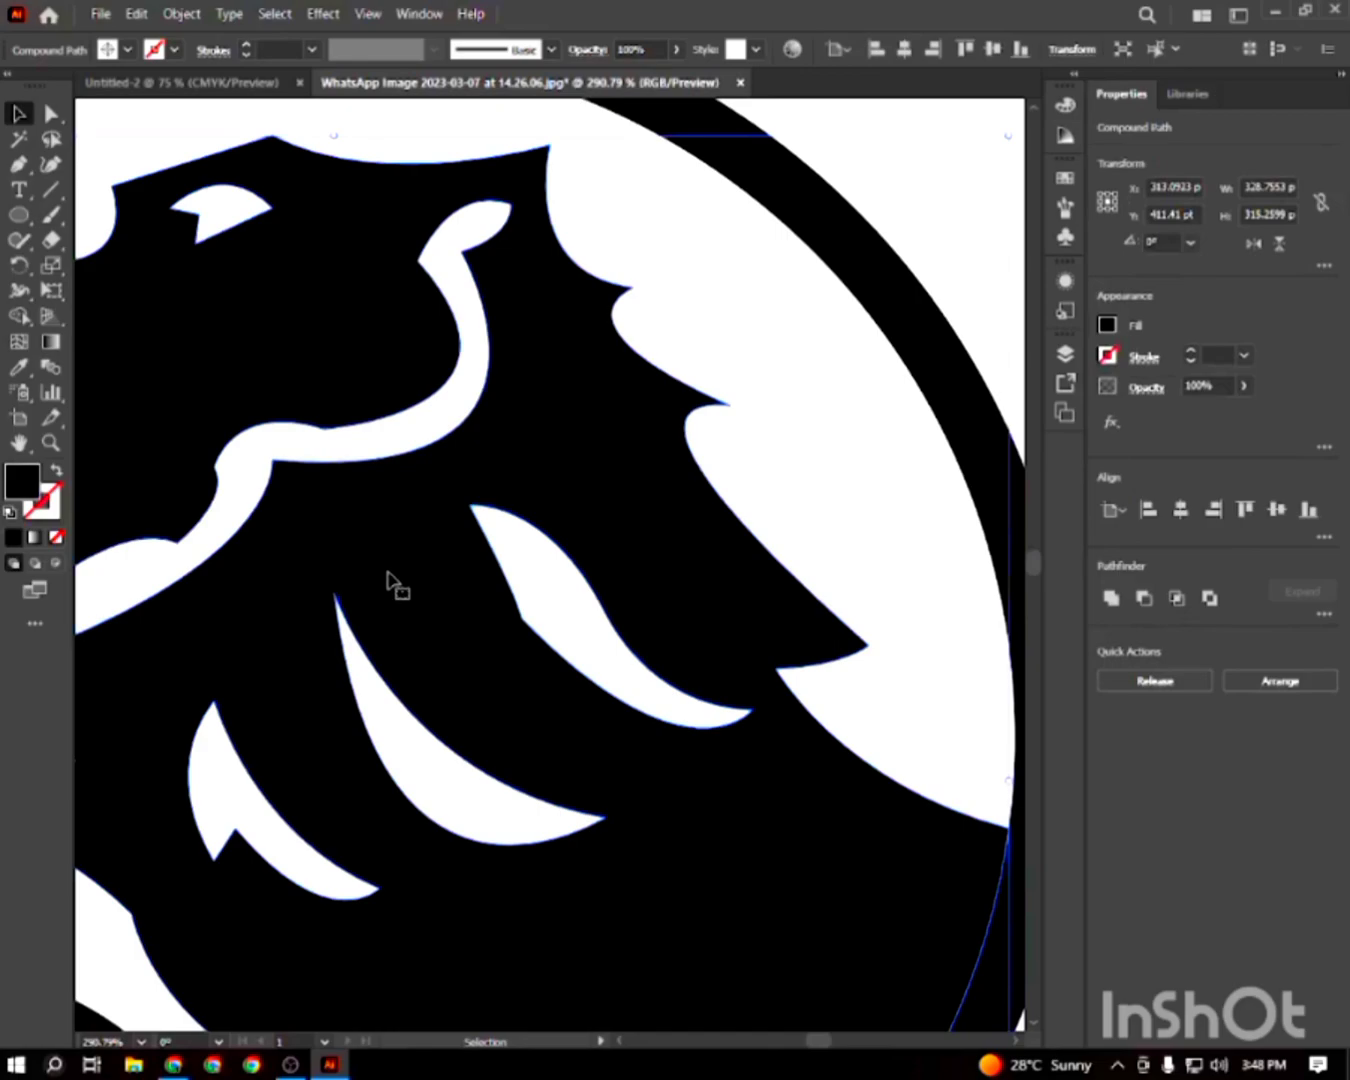
key(Delete)
key(ctrl+z)
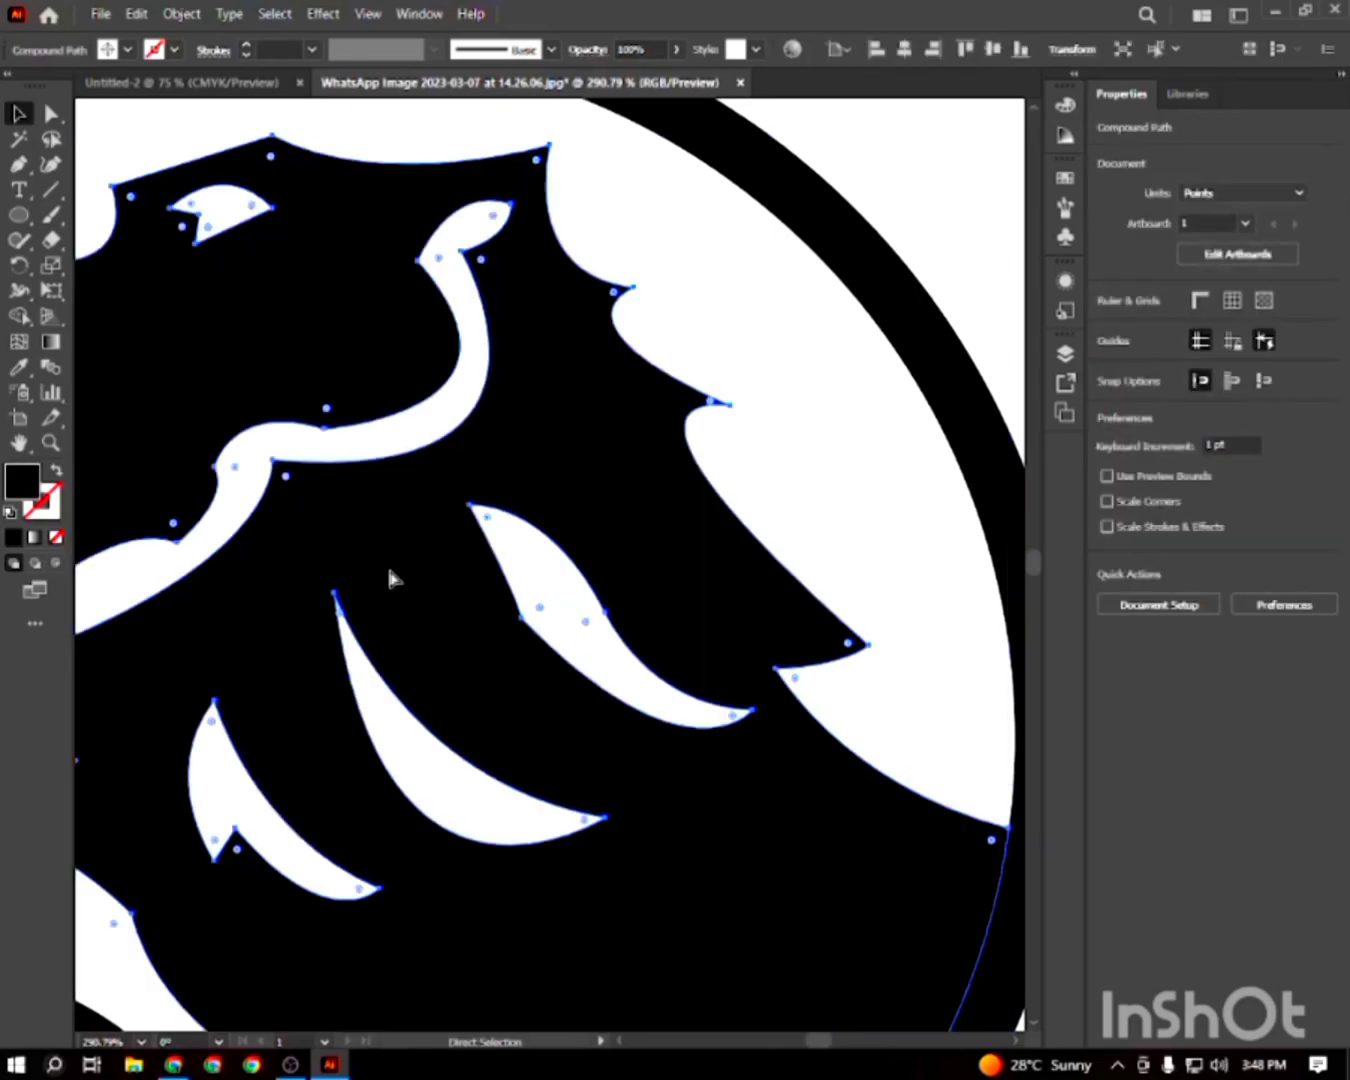
key(ctrl+1)
drag(429, 619, 432, 496)
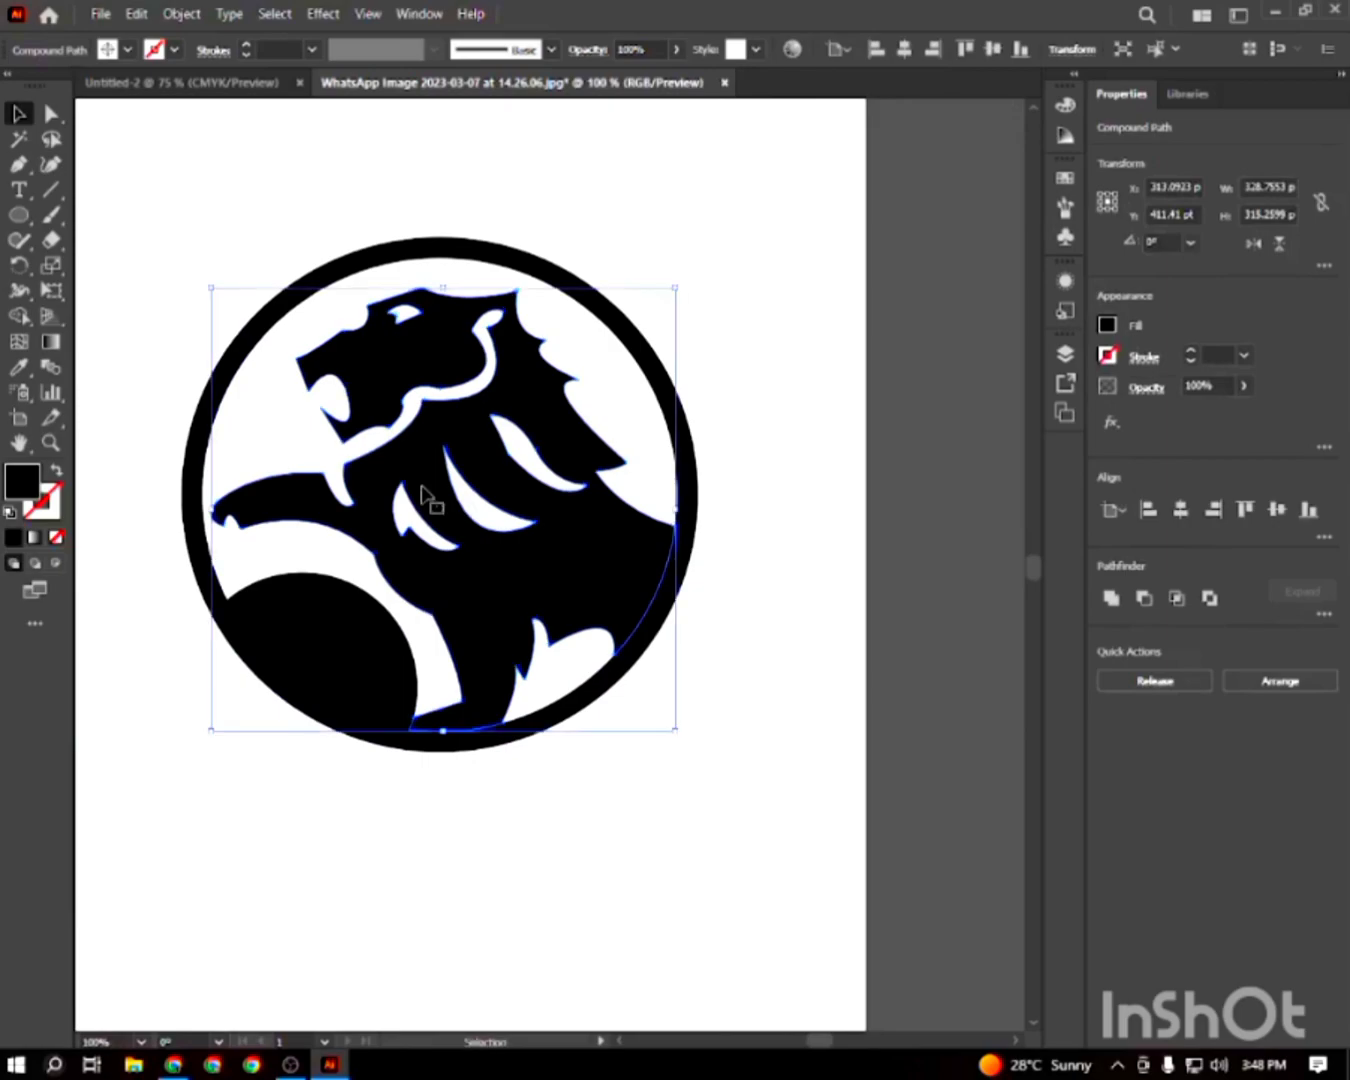
click(138, 150)
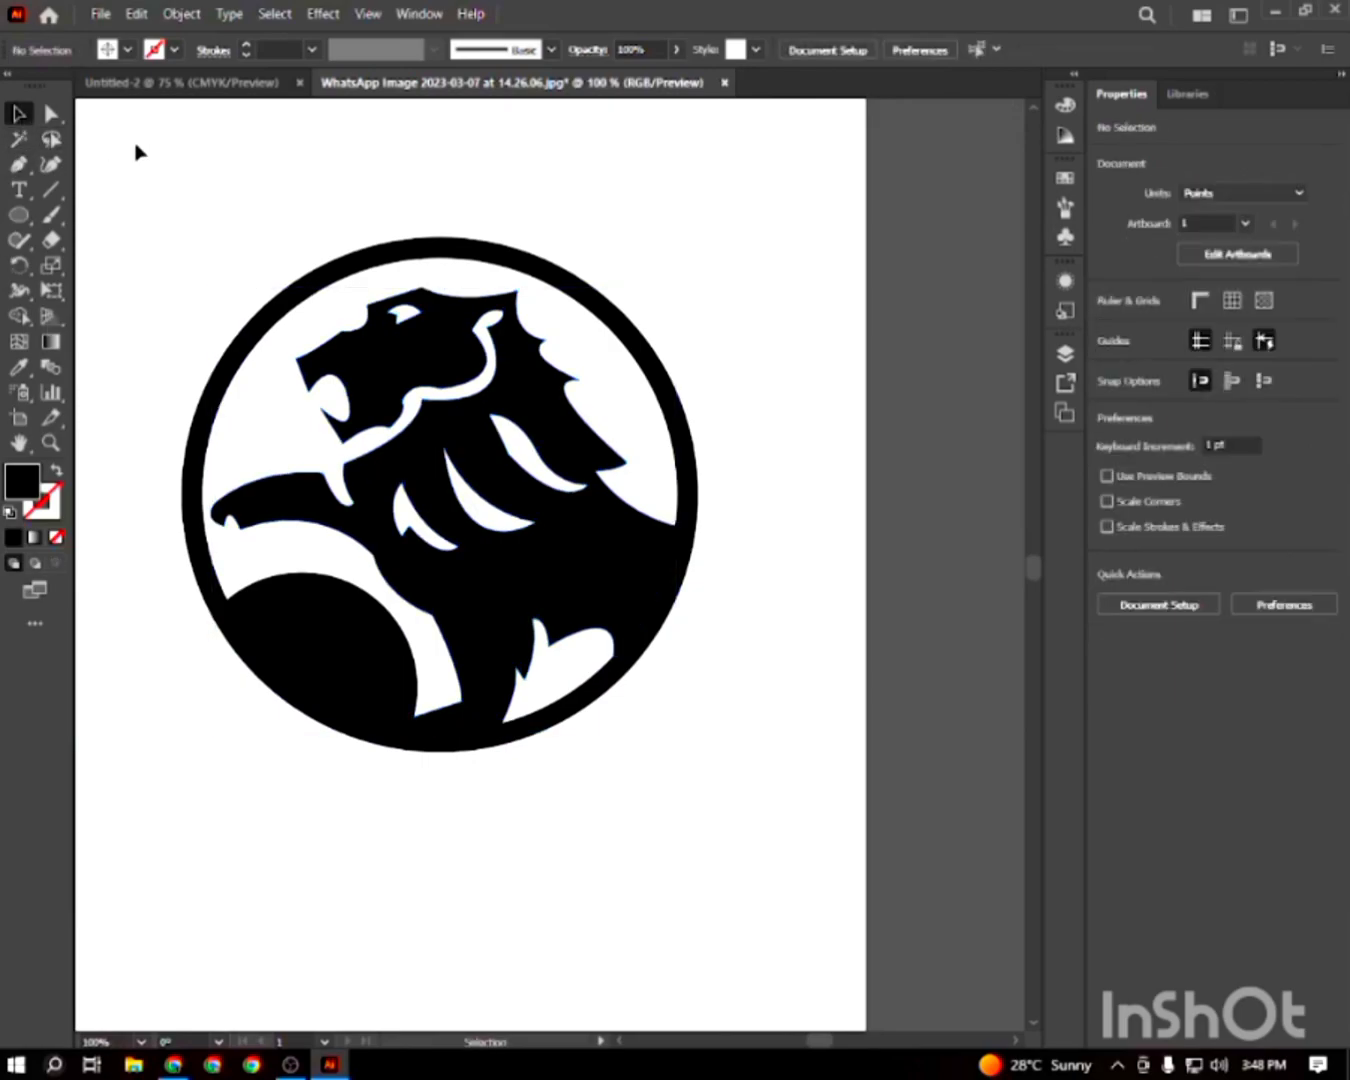
Shift the lion's body slightly down and right from under the white slit shape, and undo a second, larger move
click(508, 455)
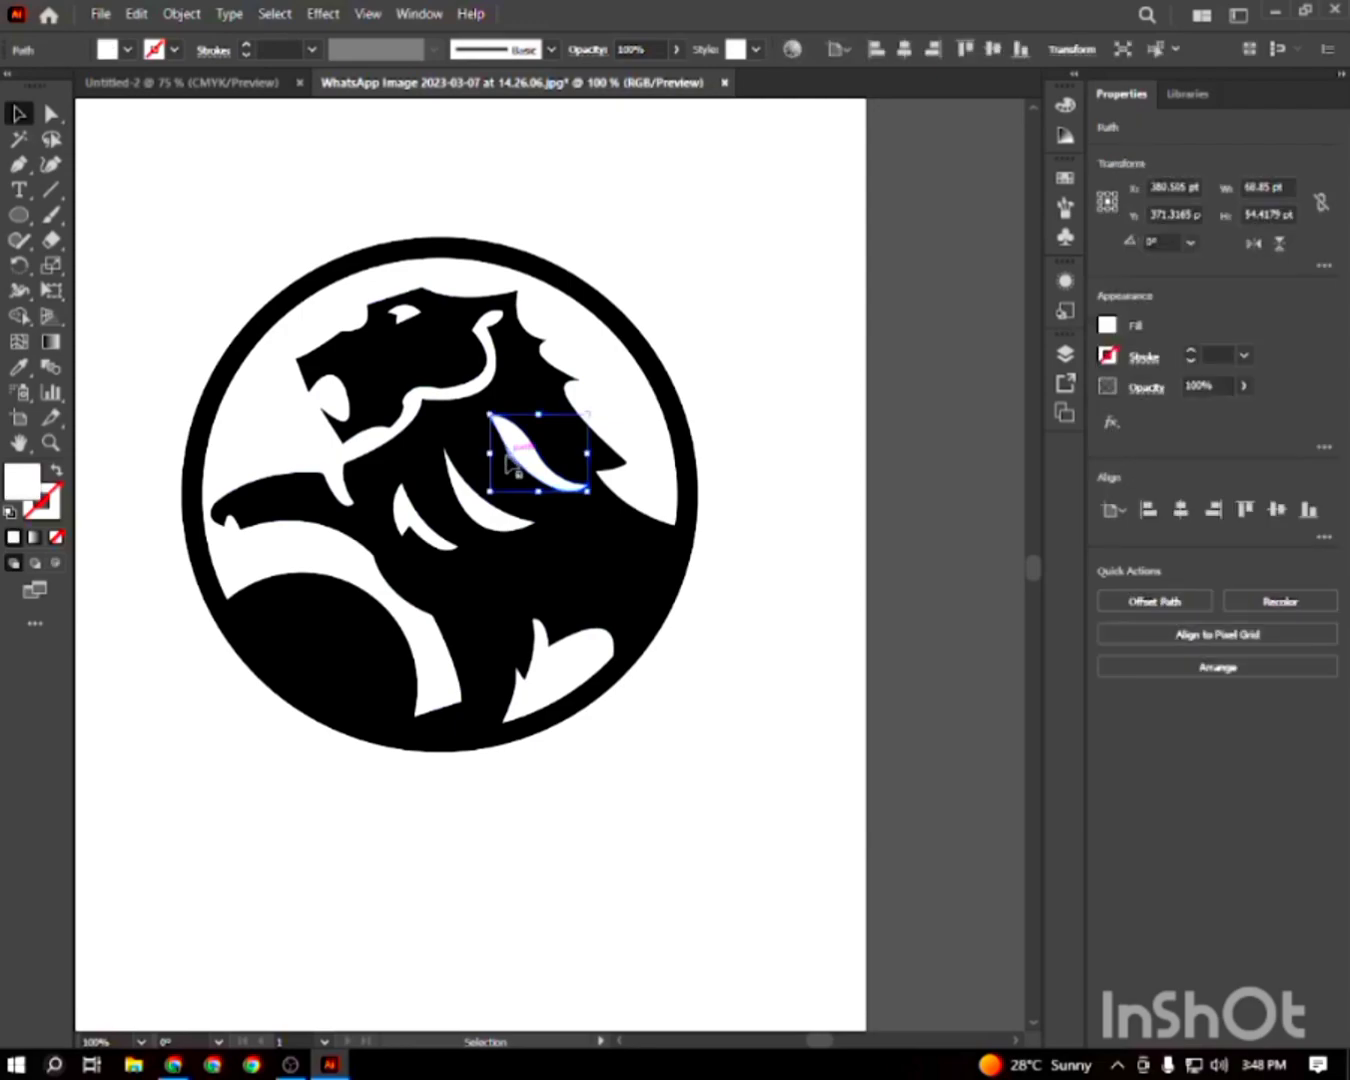
alt+scroll(508, 455, up, 5)
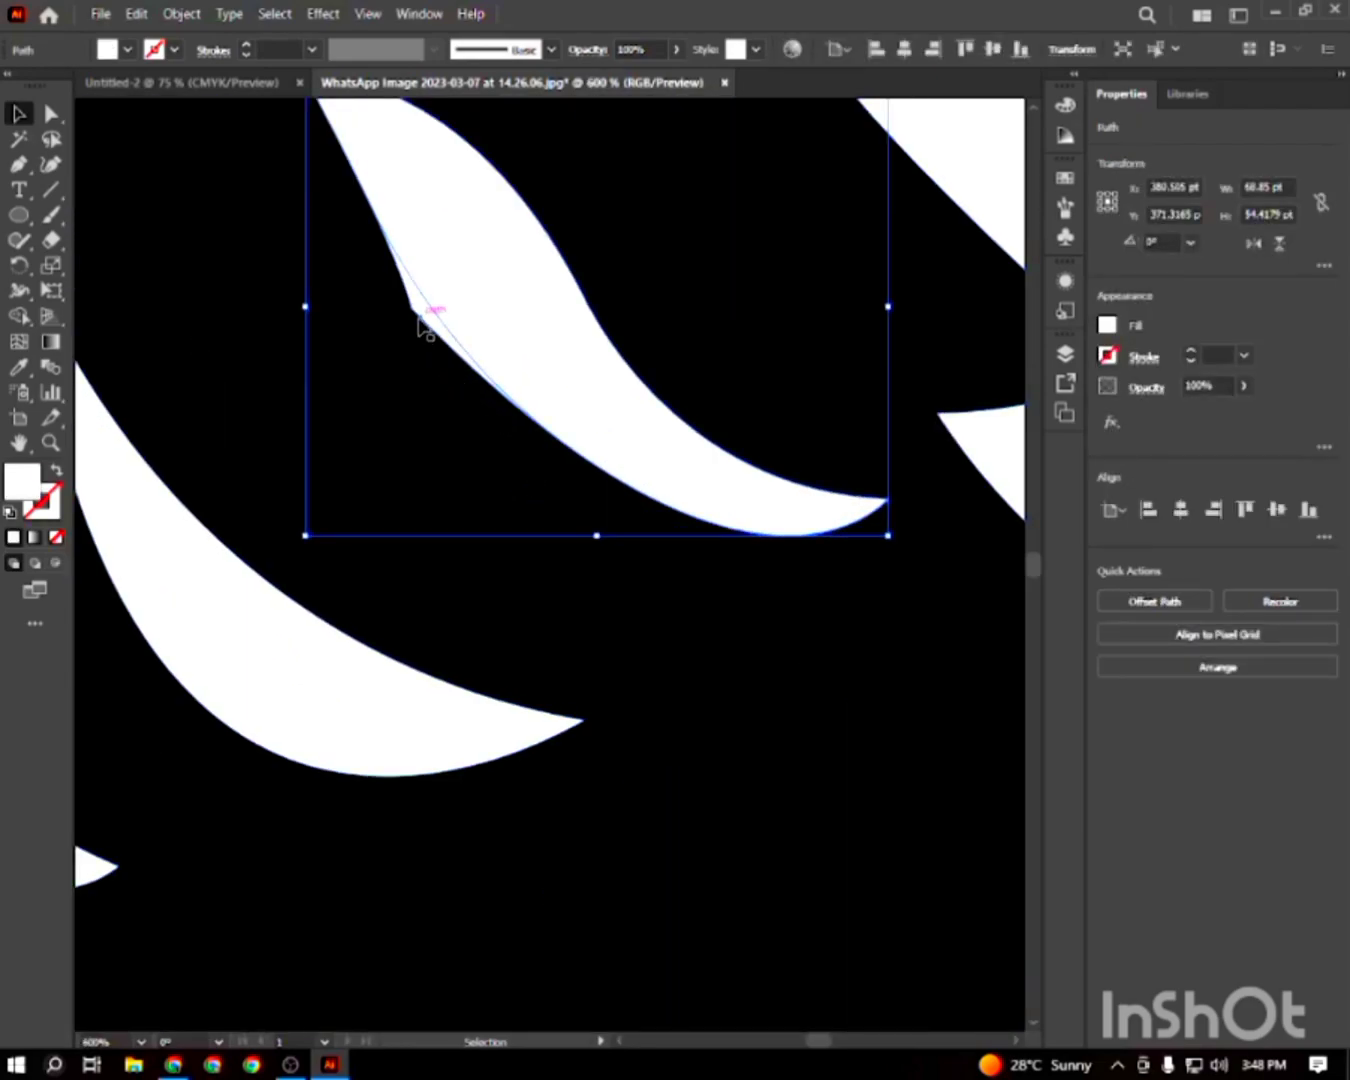
drag(420, 321, 437, 405)
key(z)
scroll(438, 405, down, 3)
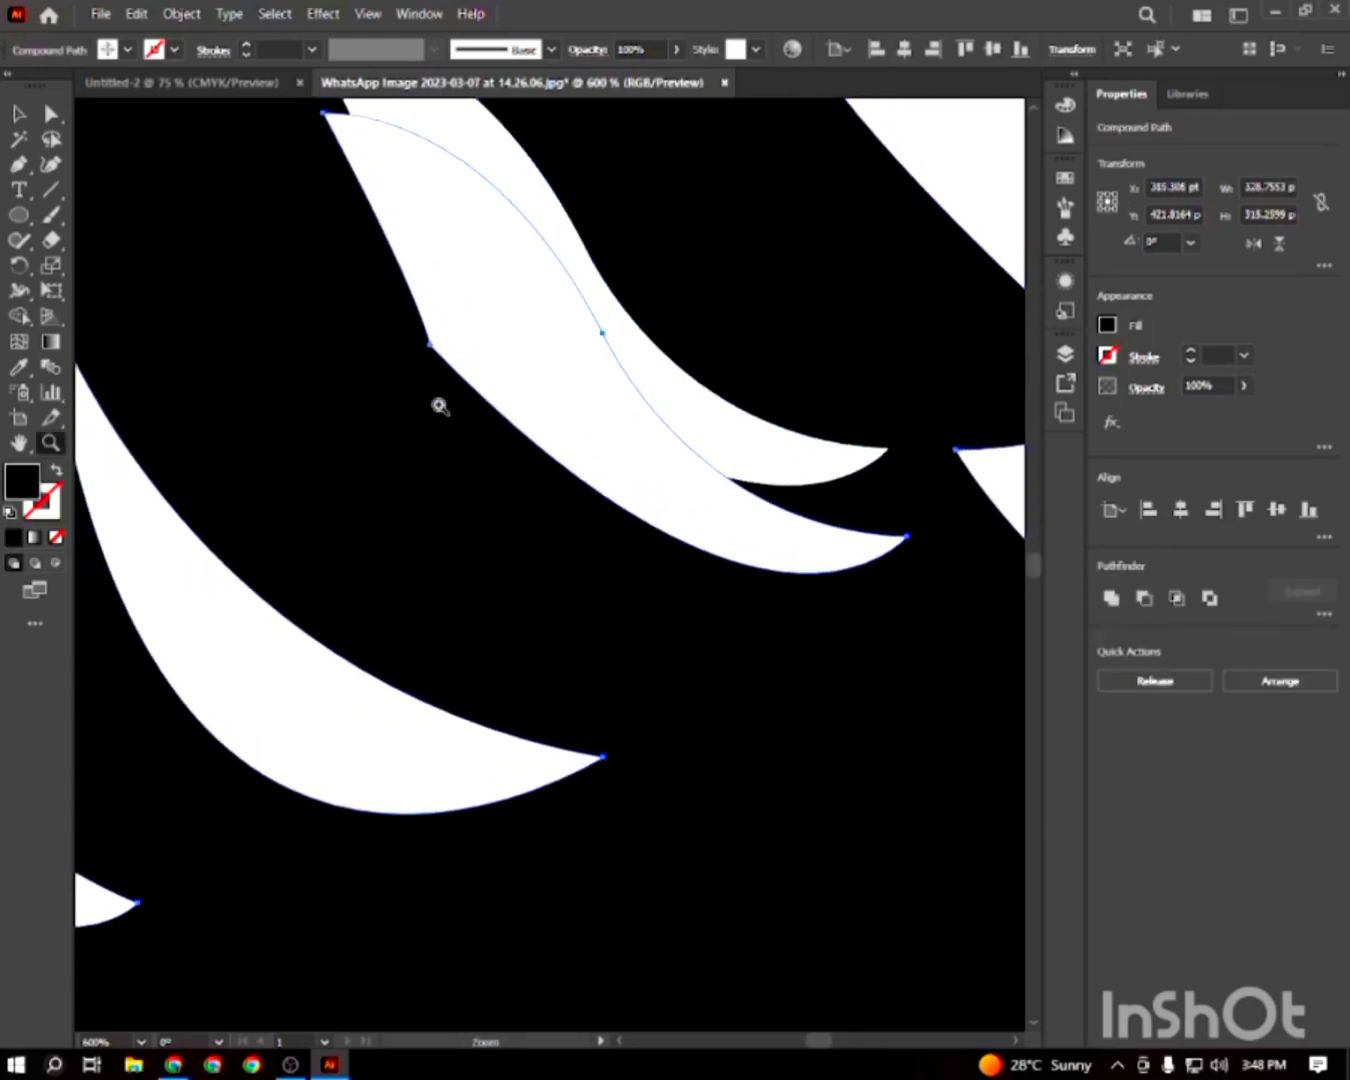
scroll(440, 405, down, 4)
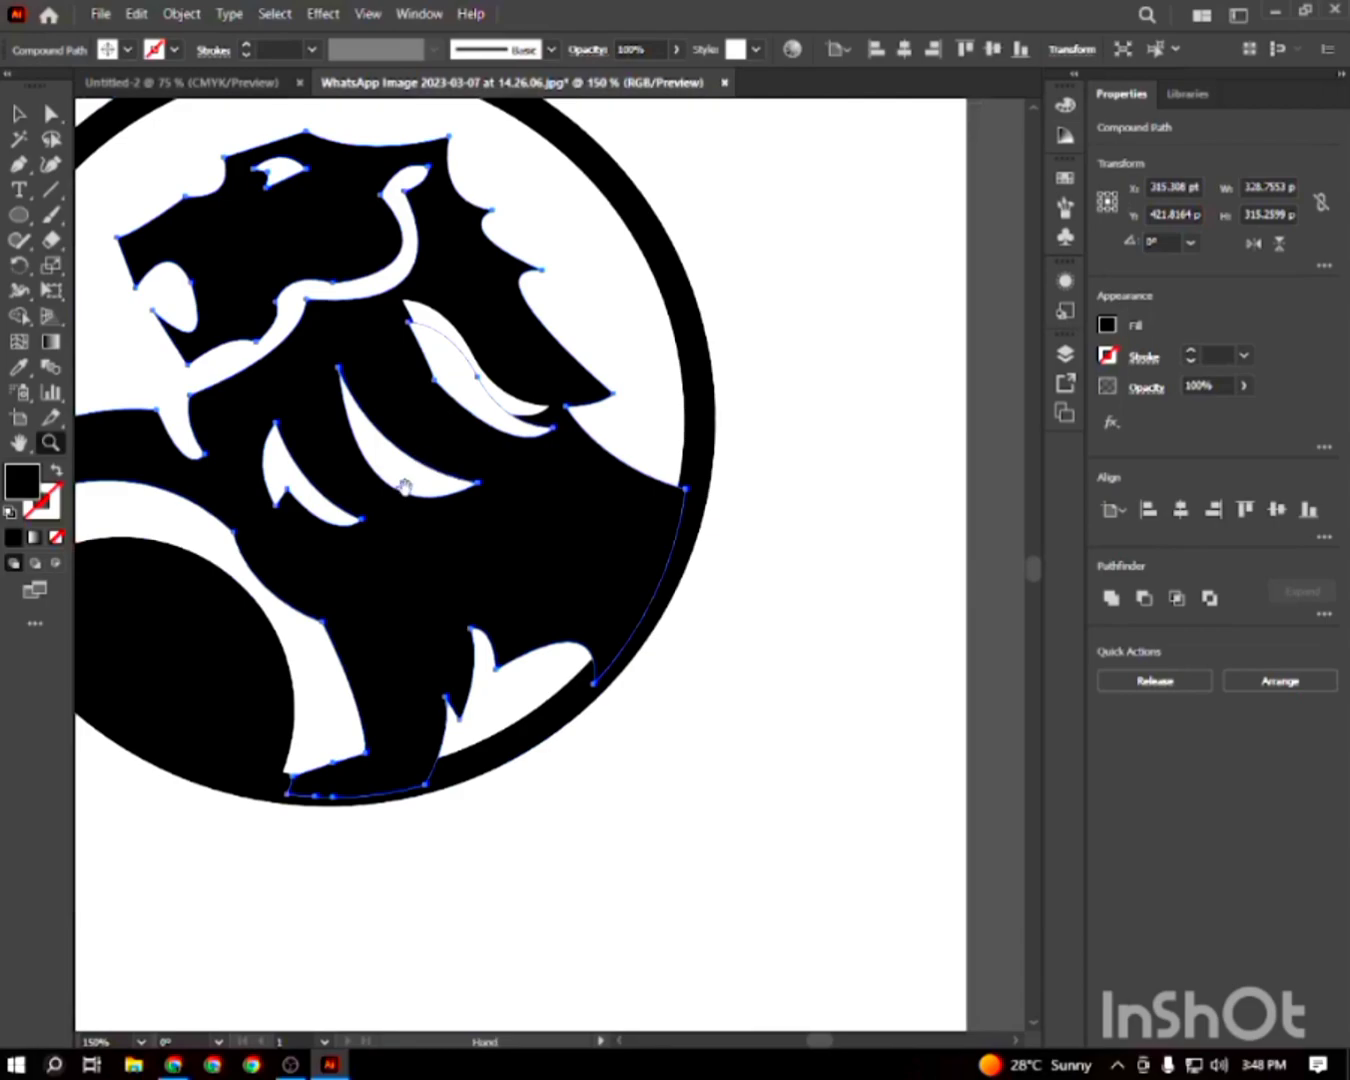
drag(404, 491, 476, 440)
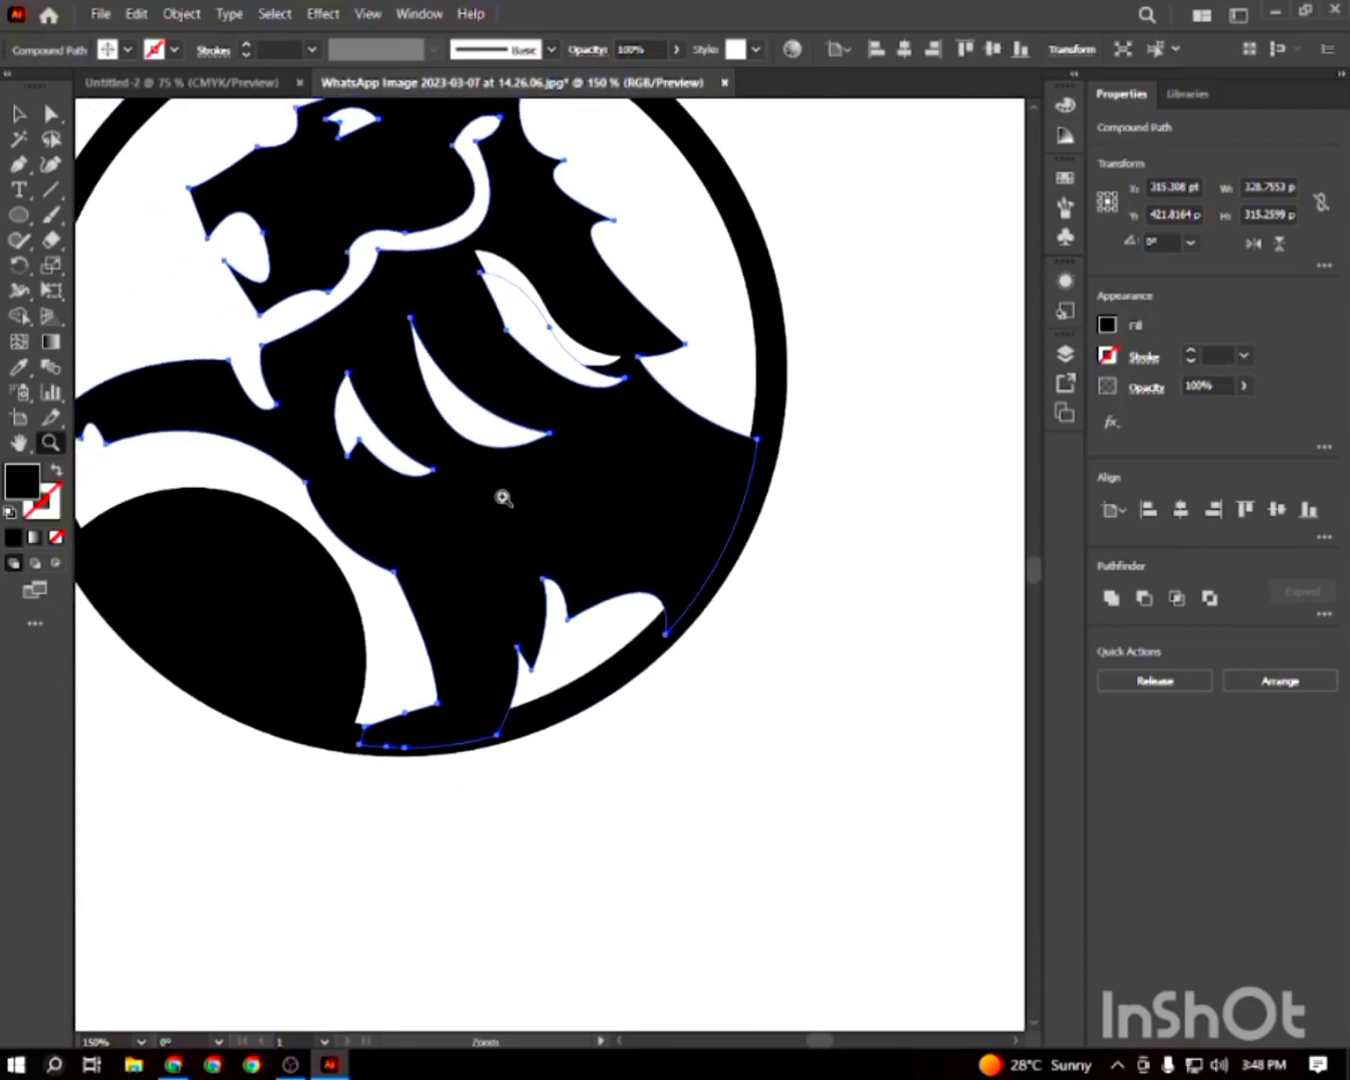
key(v)
drag(506, 508, 620, 754)
key(ctrl+z)
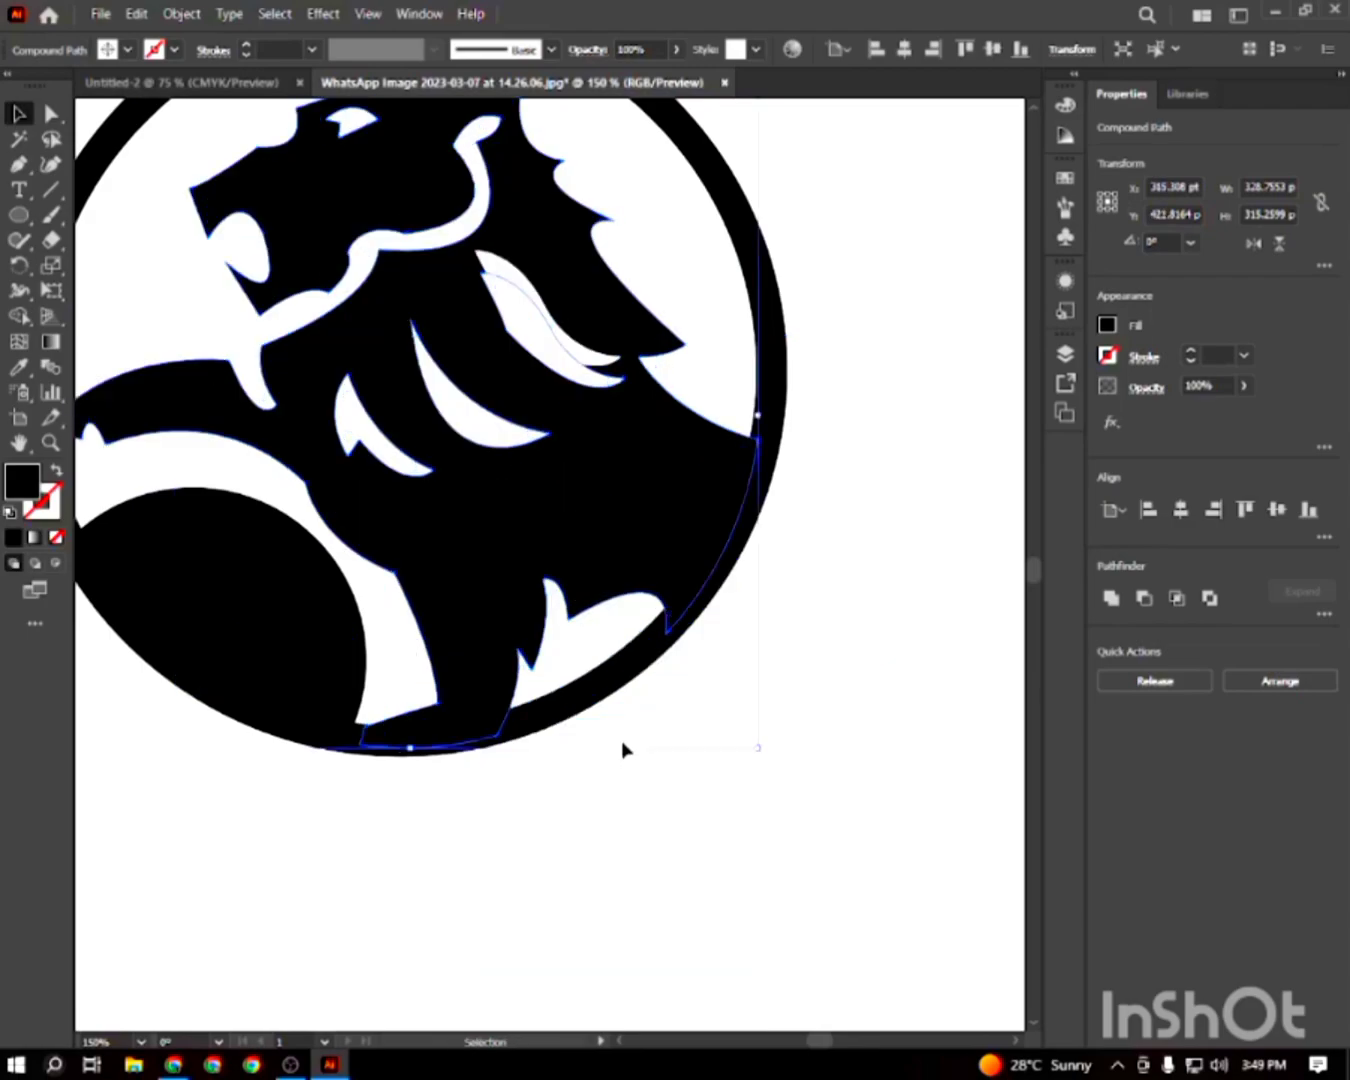
click(805, 663)
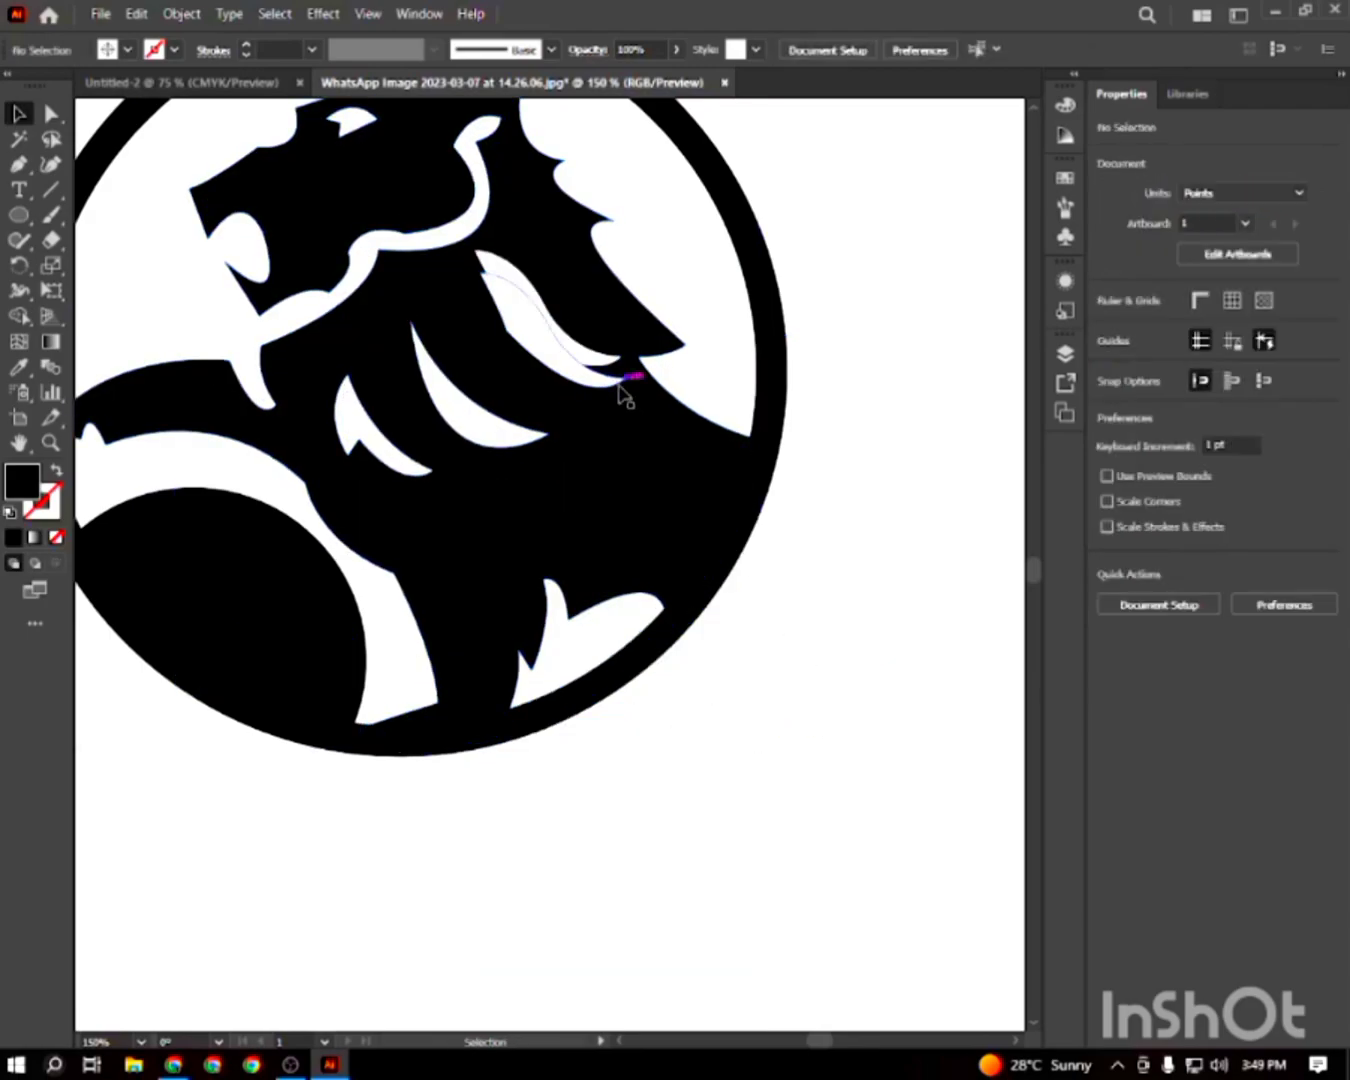
Move the loose white slit shape onto the blank area beside the emblem and shift the lion's body back into the ring
drag(620, 392, 873, 264)
drag(530, 390, 583, 353)
click(922, 459)
drag(807, 222, 819, 232)
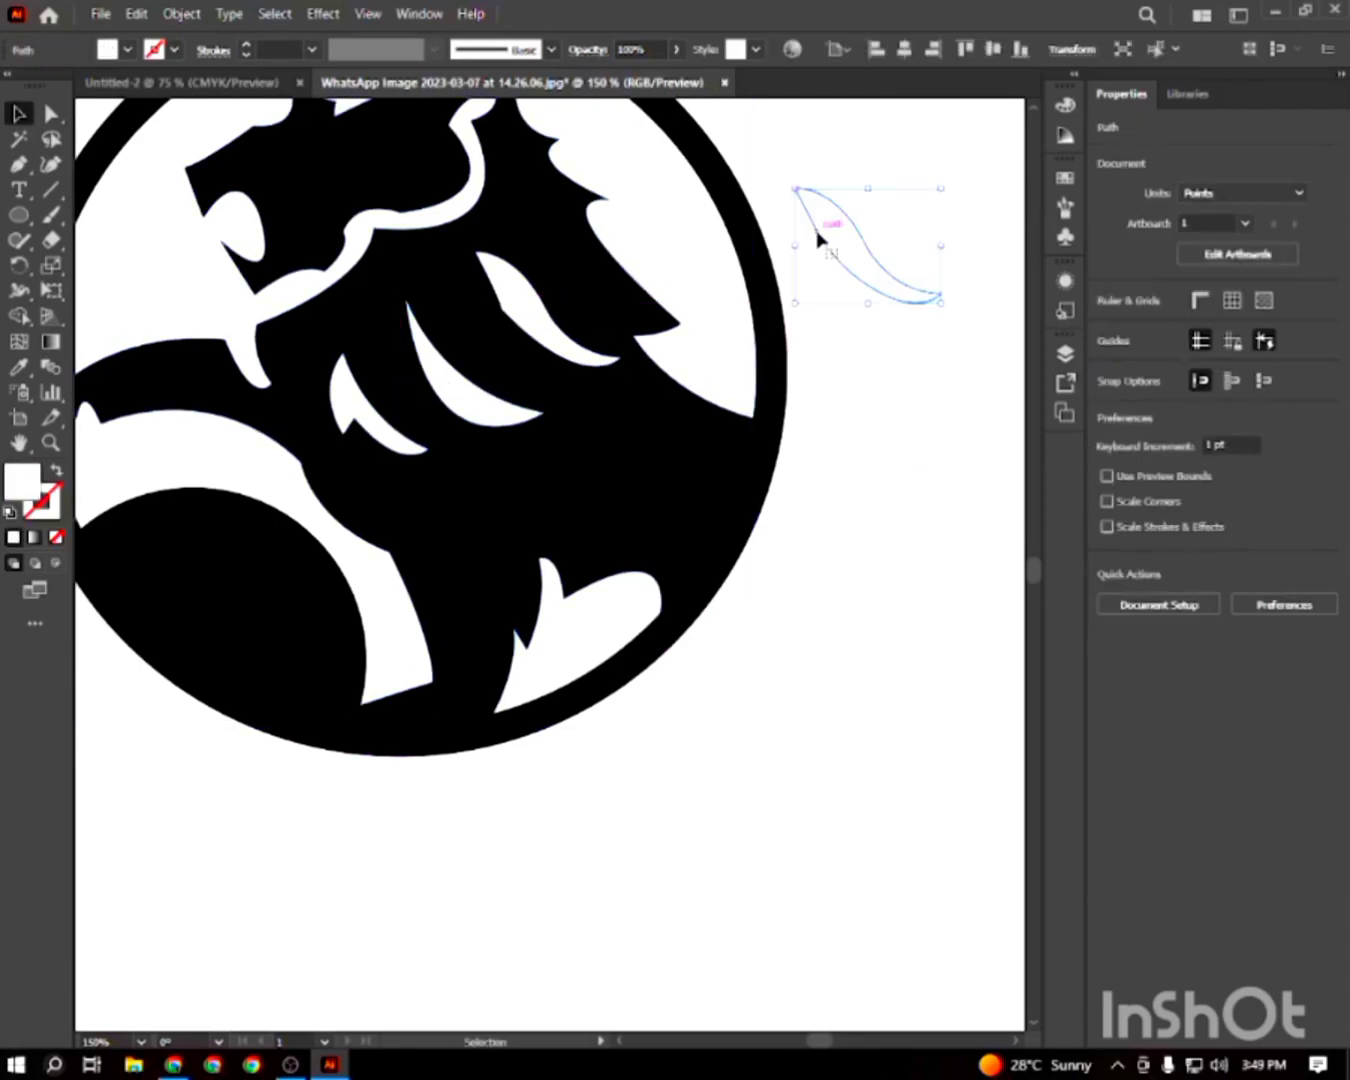
click(911, 362)
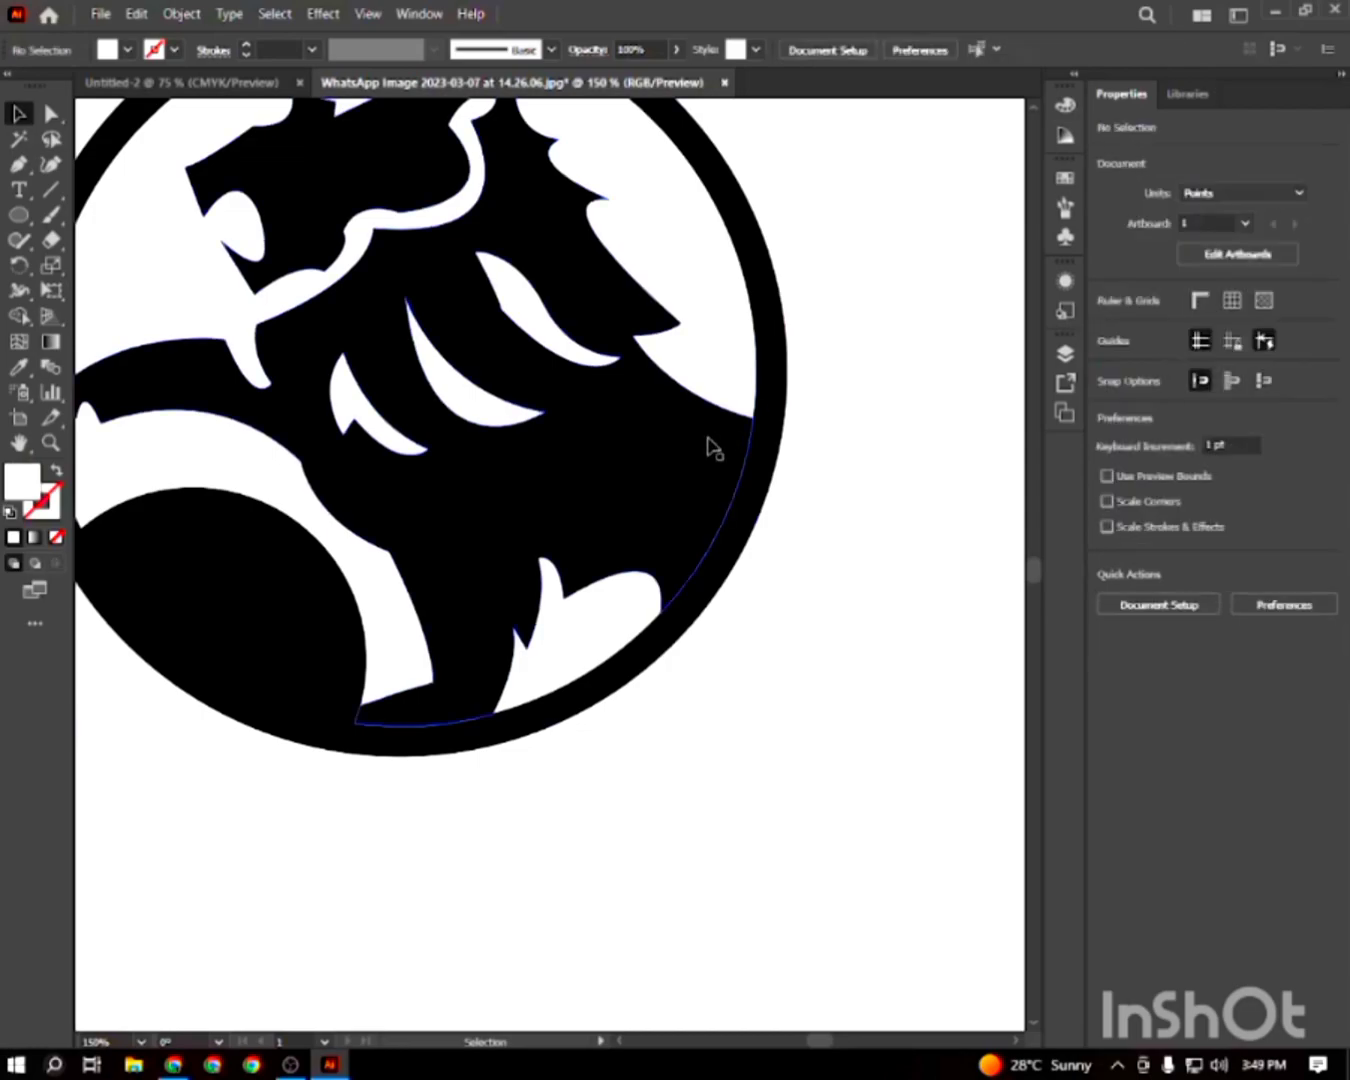
Round the sharp corner on the lower edge of the body's right mane slit by about 77 pt and deselect it
key(a)
click(512, 312)
drag(522, 304, 761, 242)
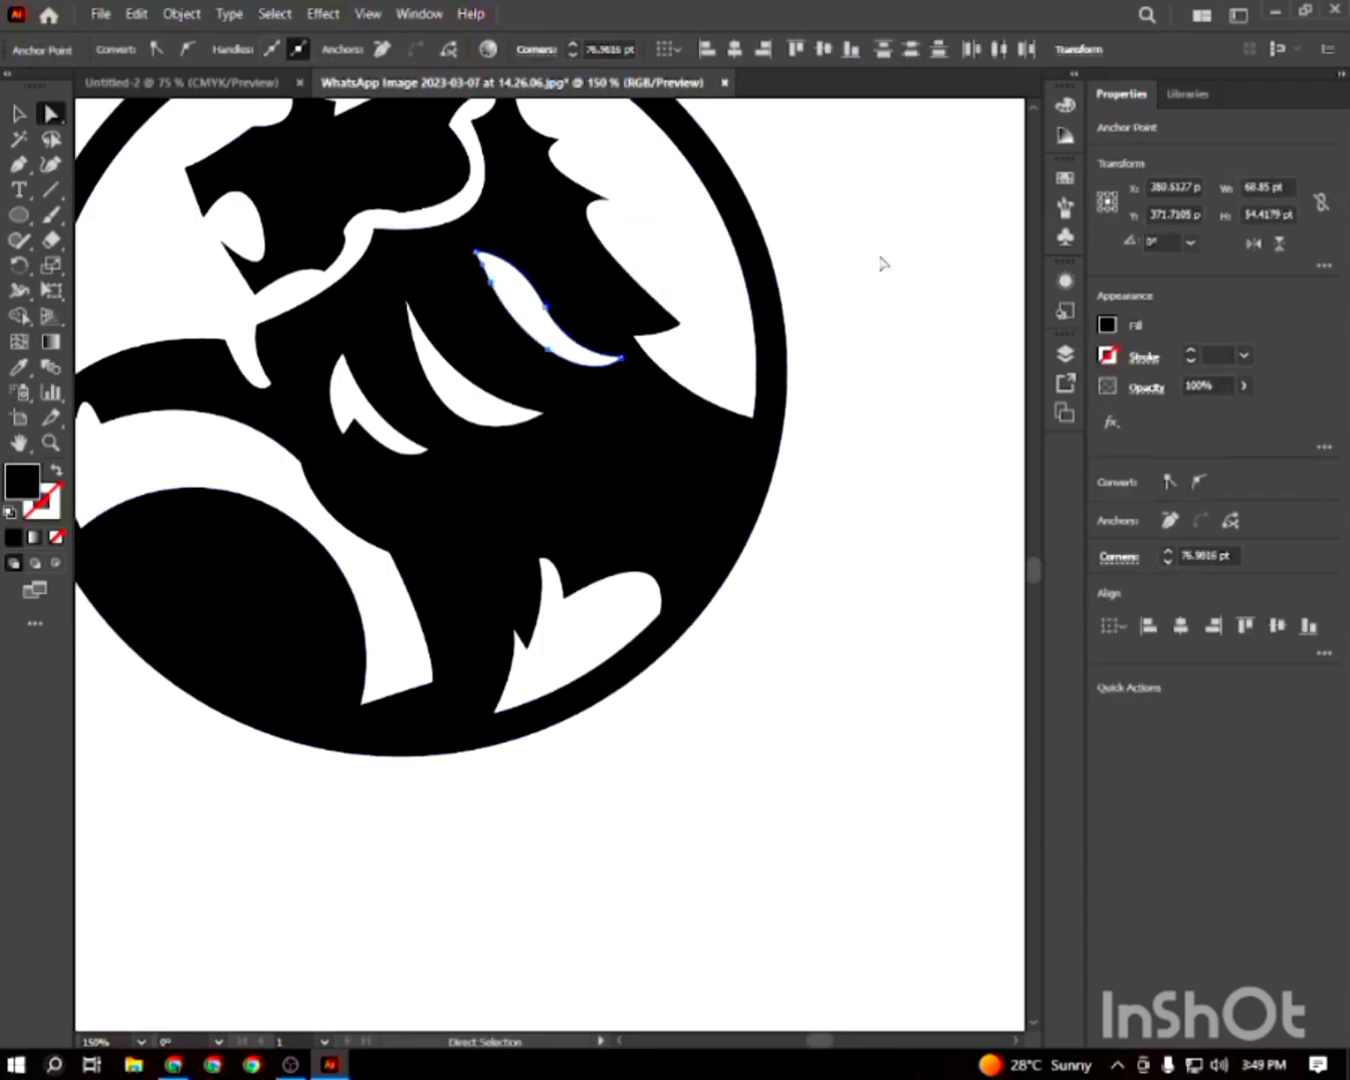
click(883, 263)
key(z)
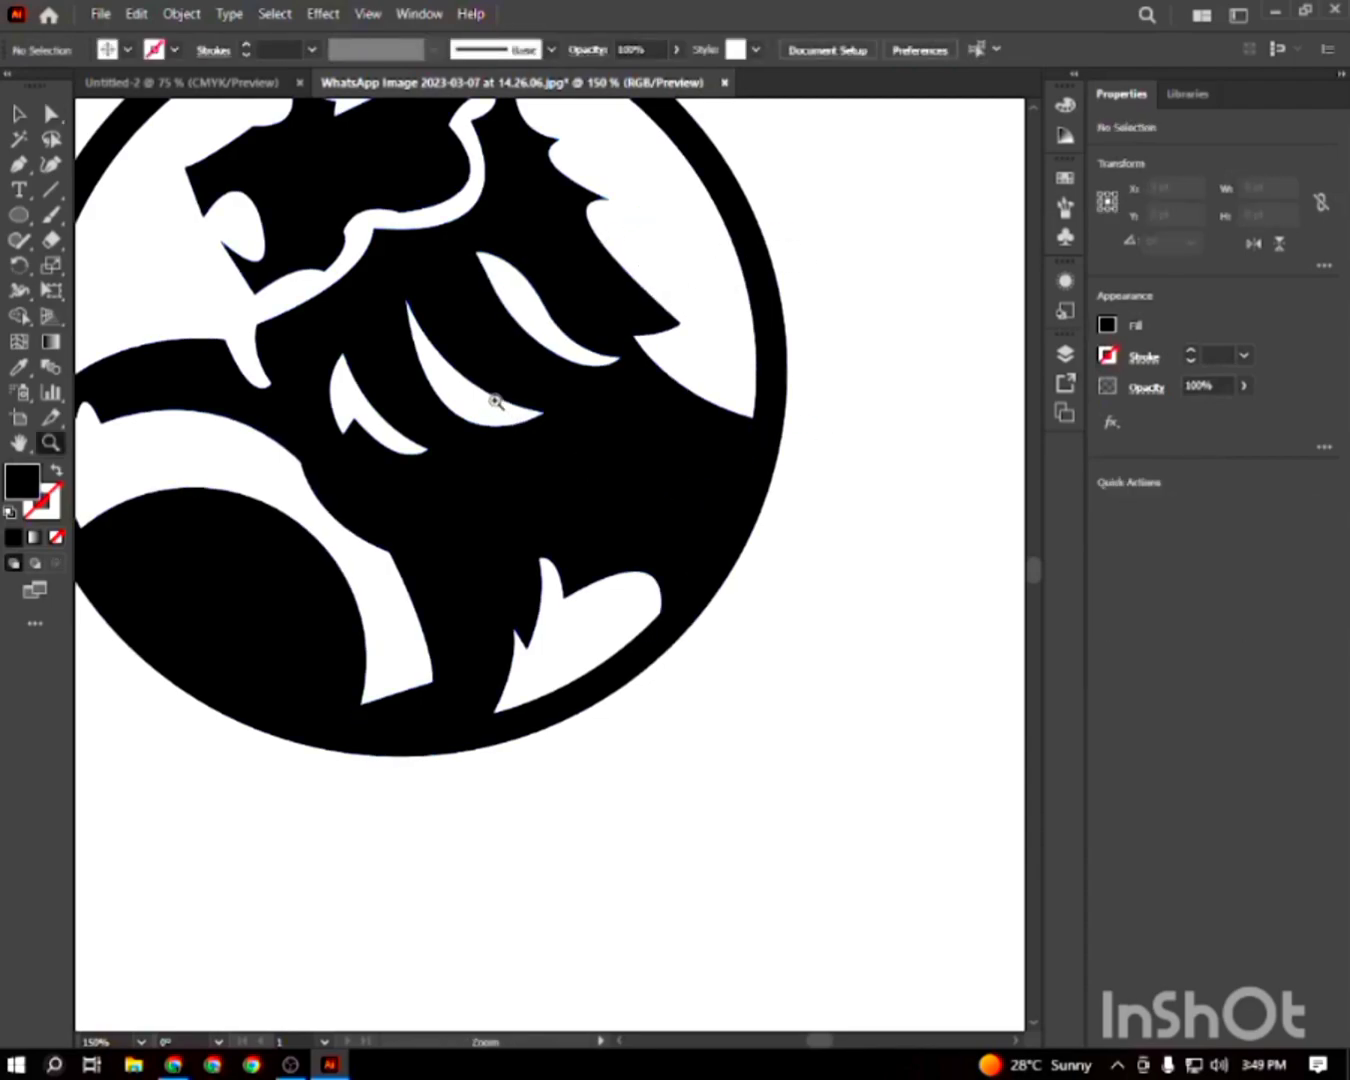
drag(527, 467, 487, 509)
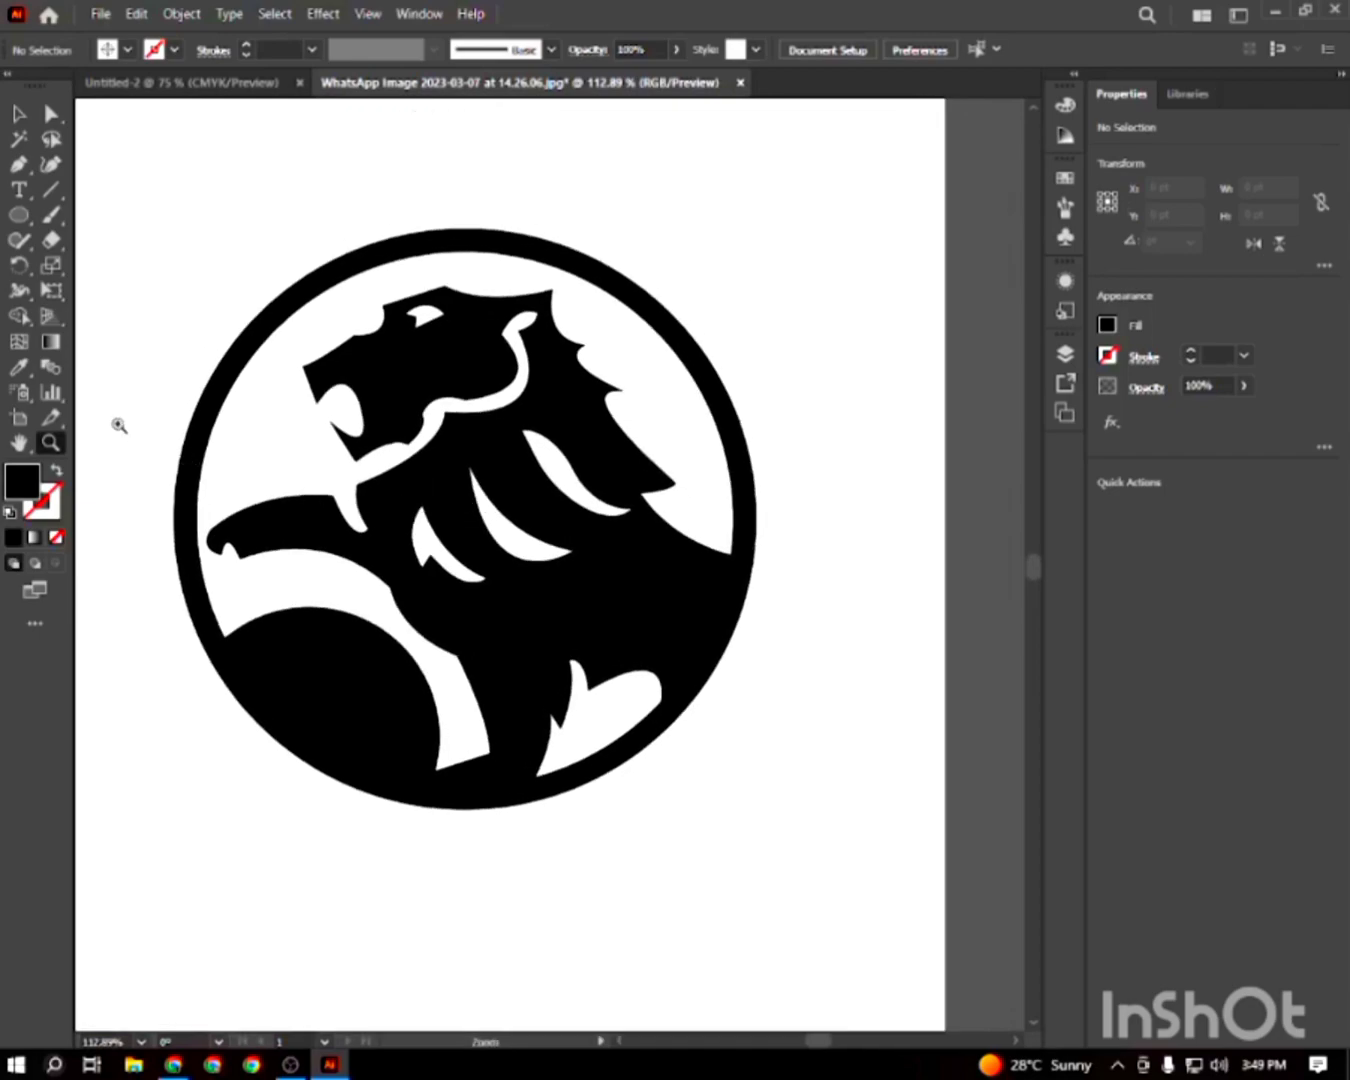
click(18, 113)
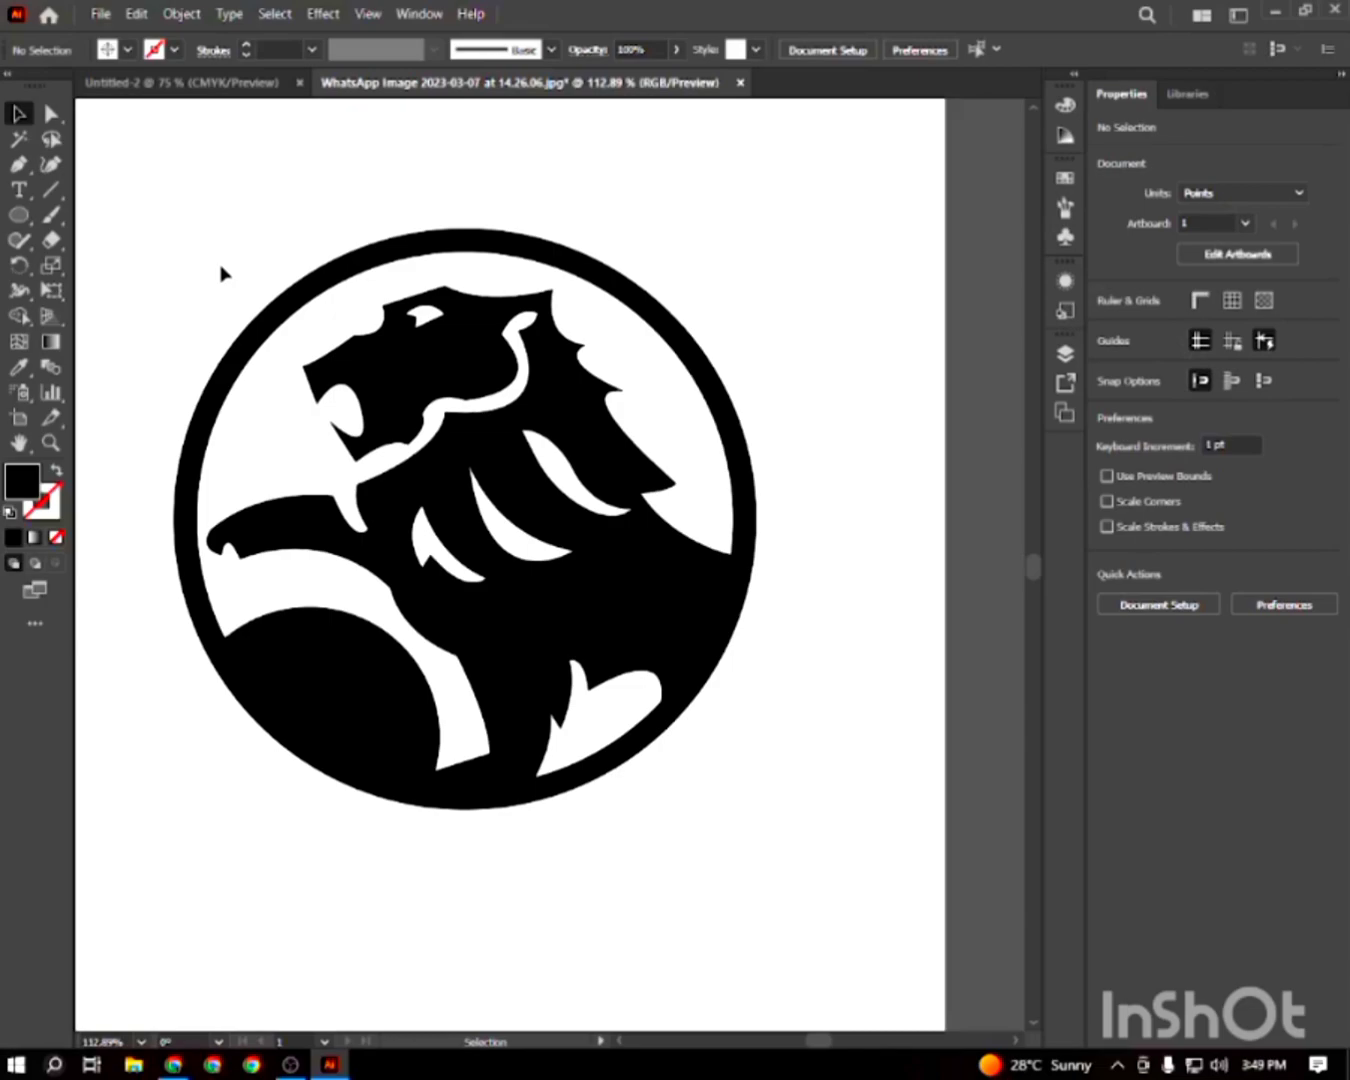
scroll(224, 274, up, 1)
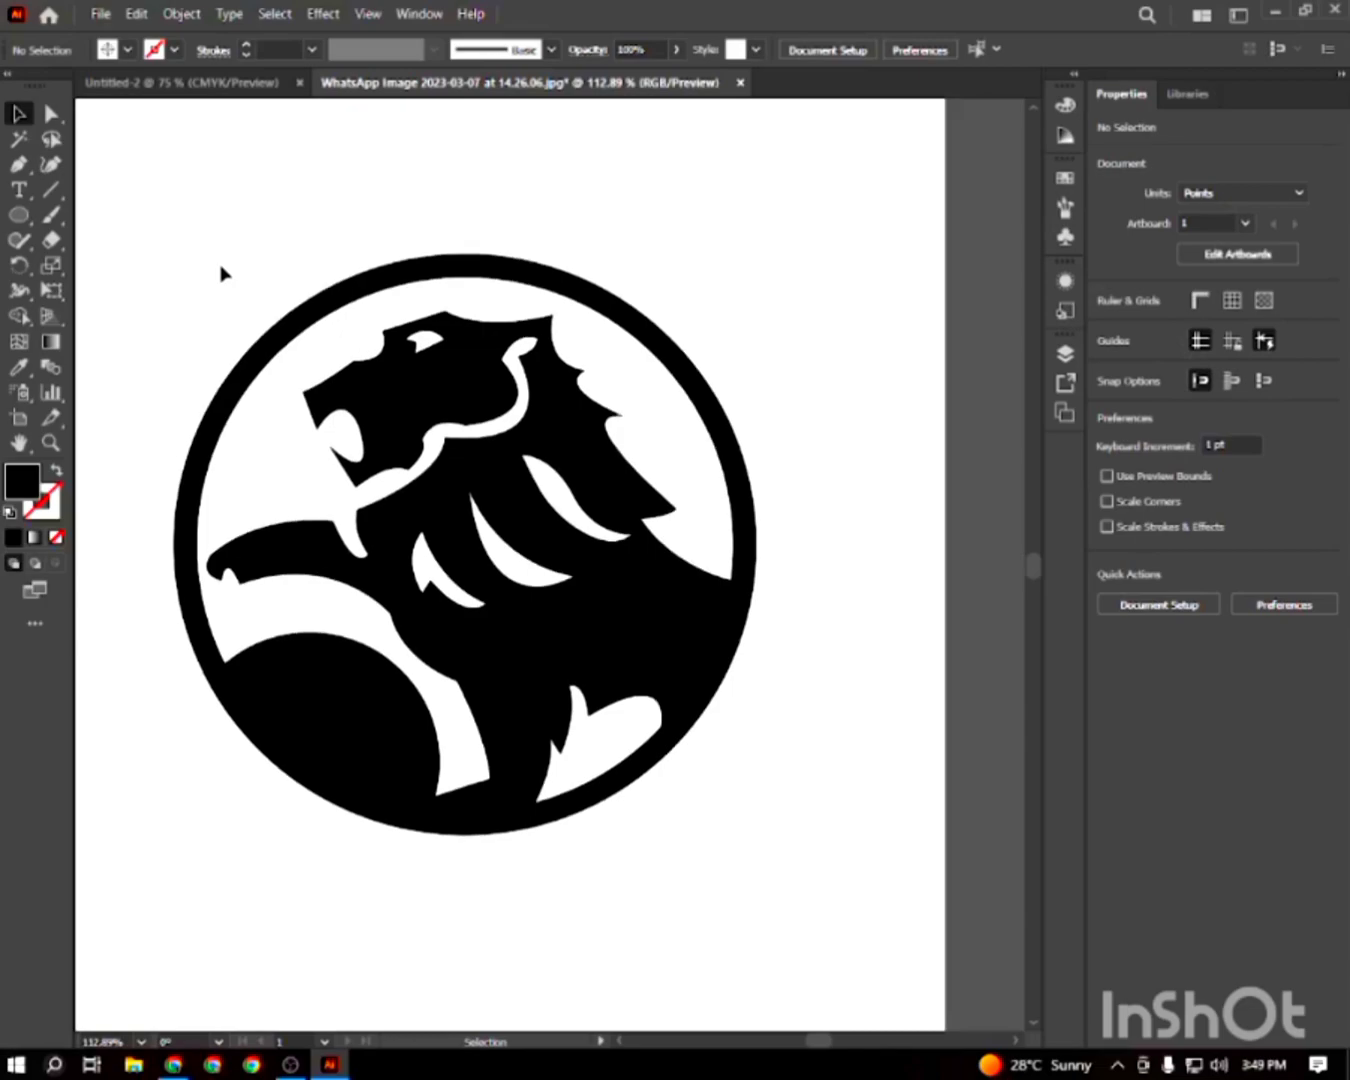